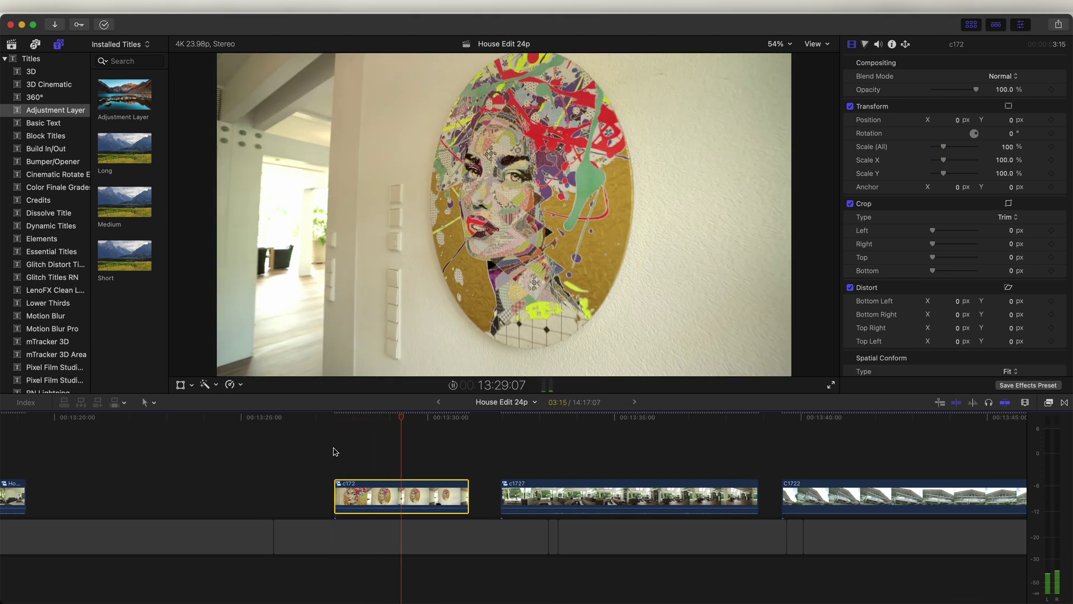
Place a copy of c172 above the original and shorten it from the end
scroll(333, 451, up, 3)
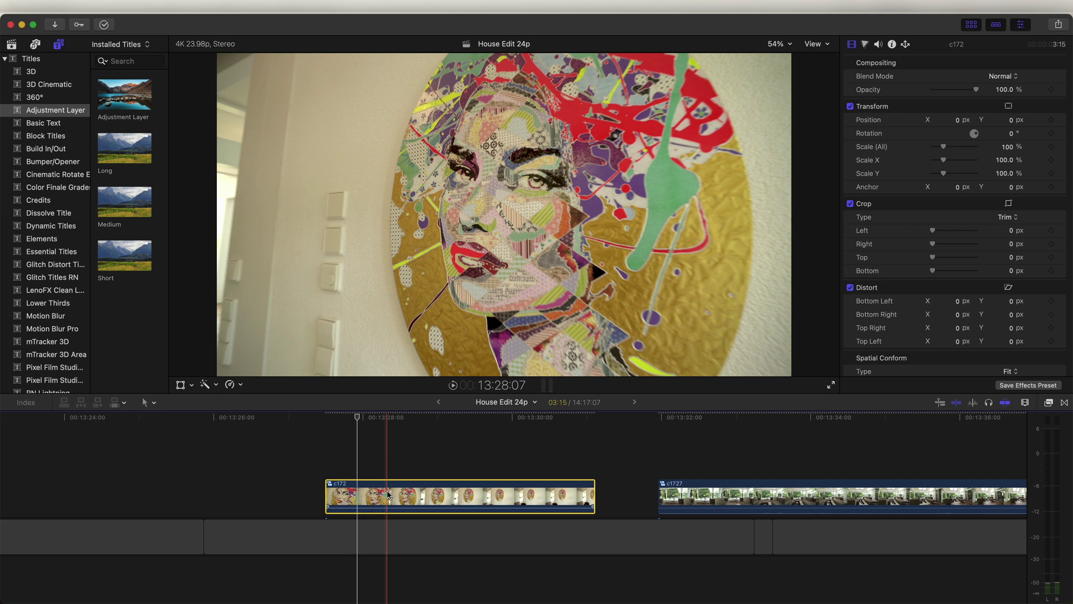
drag(388, 494, 392, 454)
drag(594, 480, 491, 475)
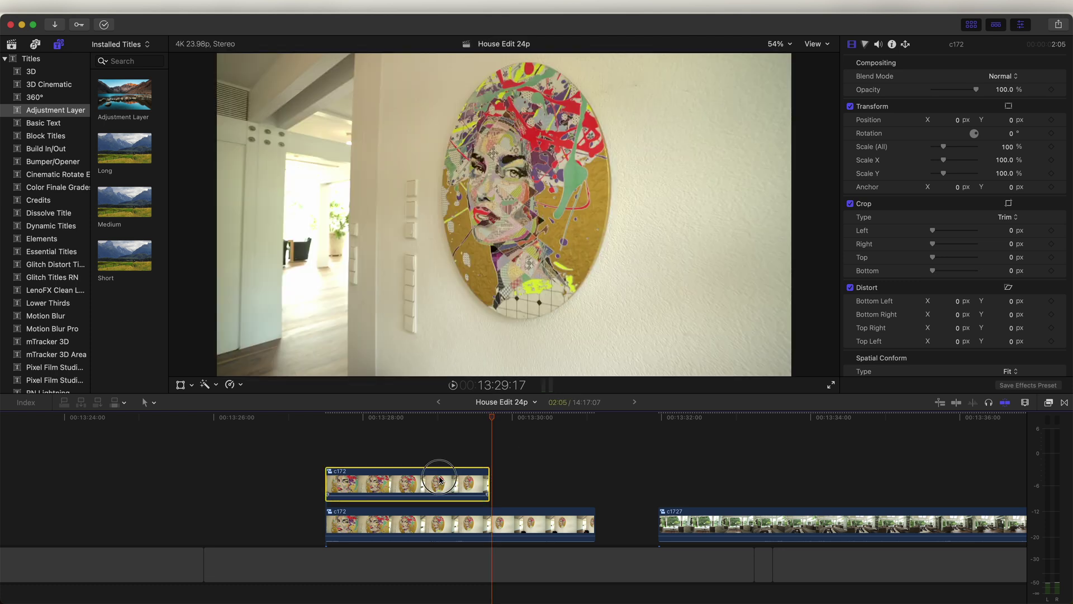
click(390, 418)
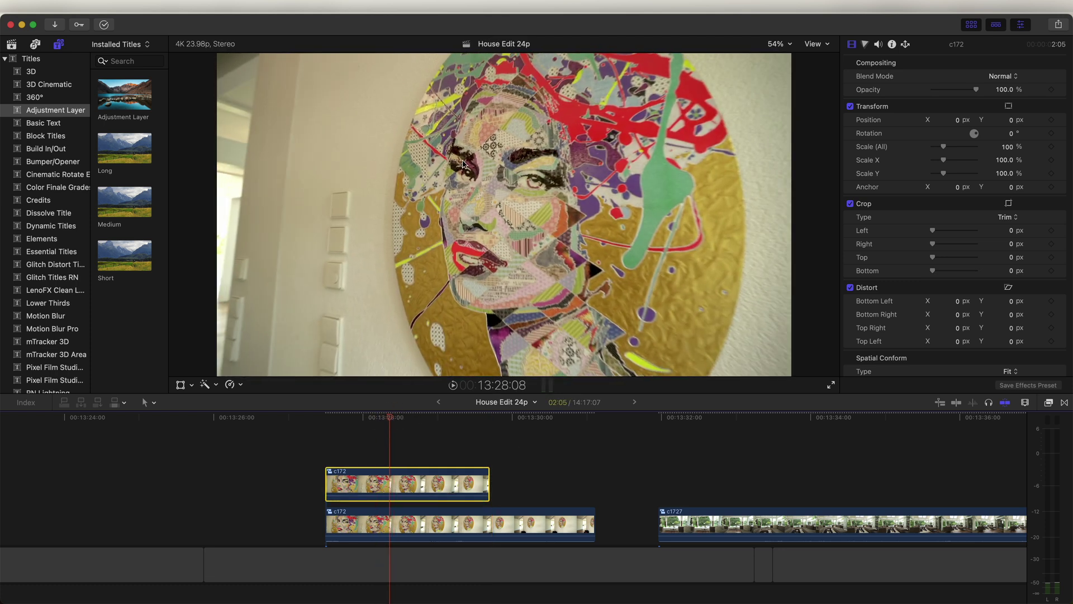
Apply mRotoAI from Masks and Keying to the copied c172 clip
click(1048, 403)
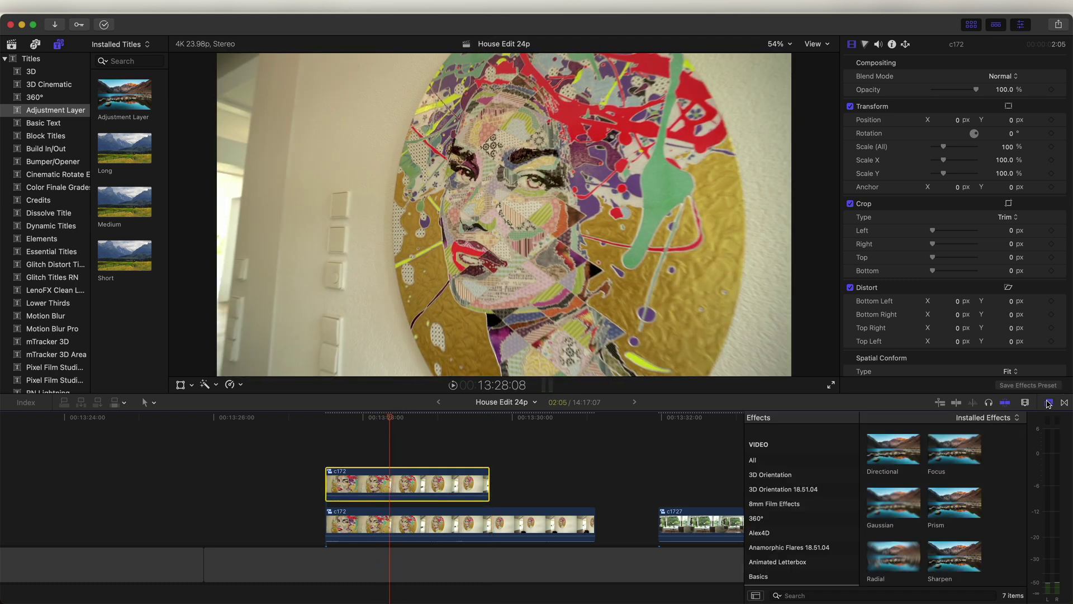
click(801, 463)
click(809, 477)
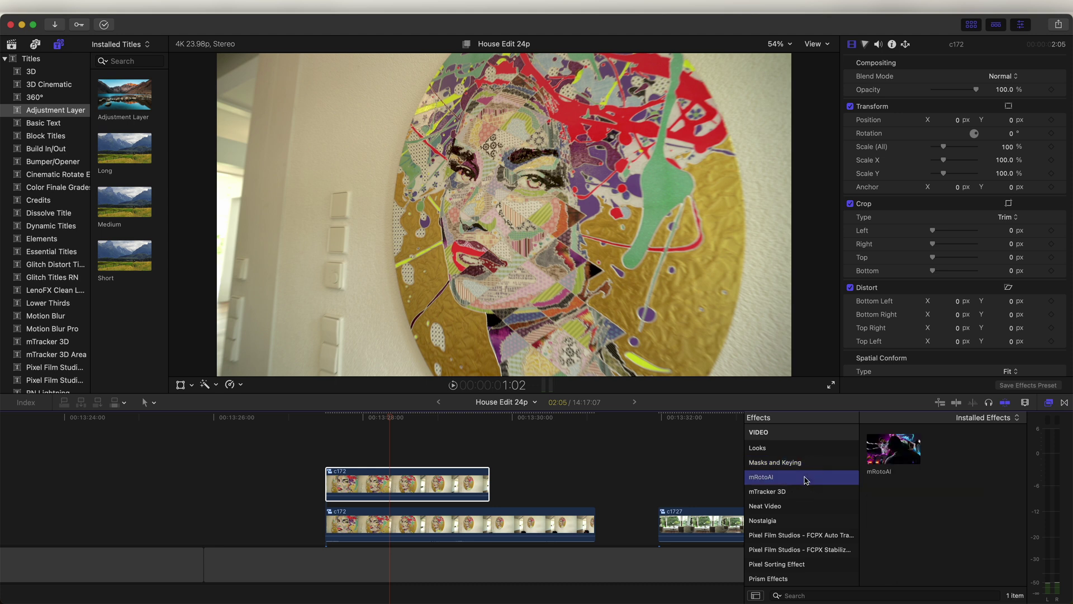
scroll(805, 492, up, 1)
mouse_move(892, 449)
mouse_down()
mouse_move(602, 414)
mouse_move(421, 487)
mouse_up()
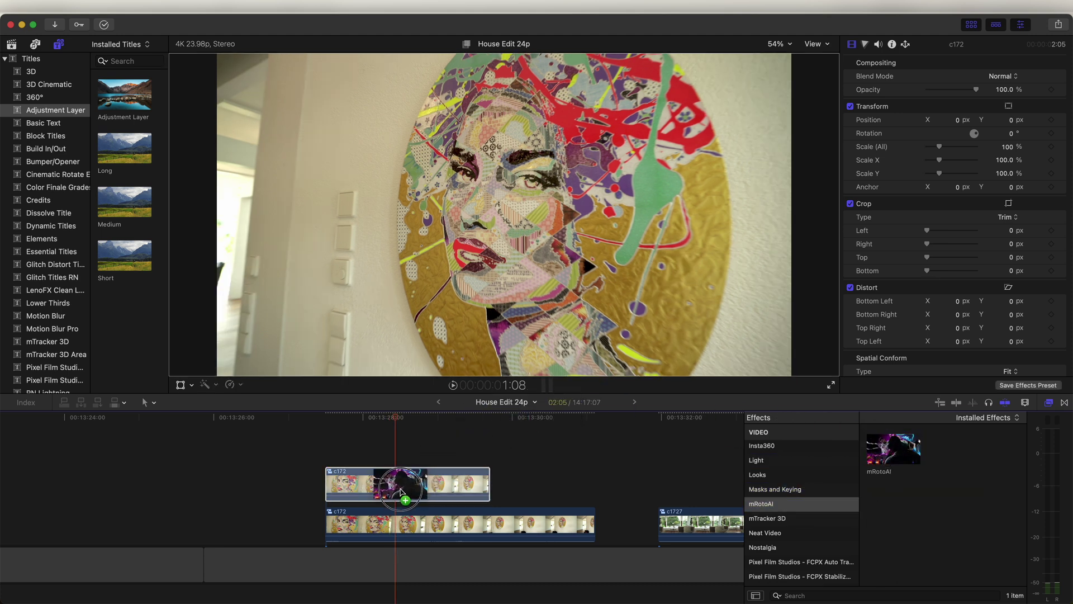
Paint both eyes, track the mask forward, output Masked Video, and disable the lower c172 clip
drag(472, 180, 459, 179)
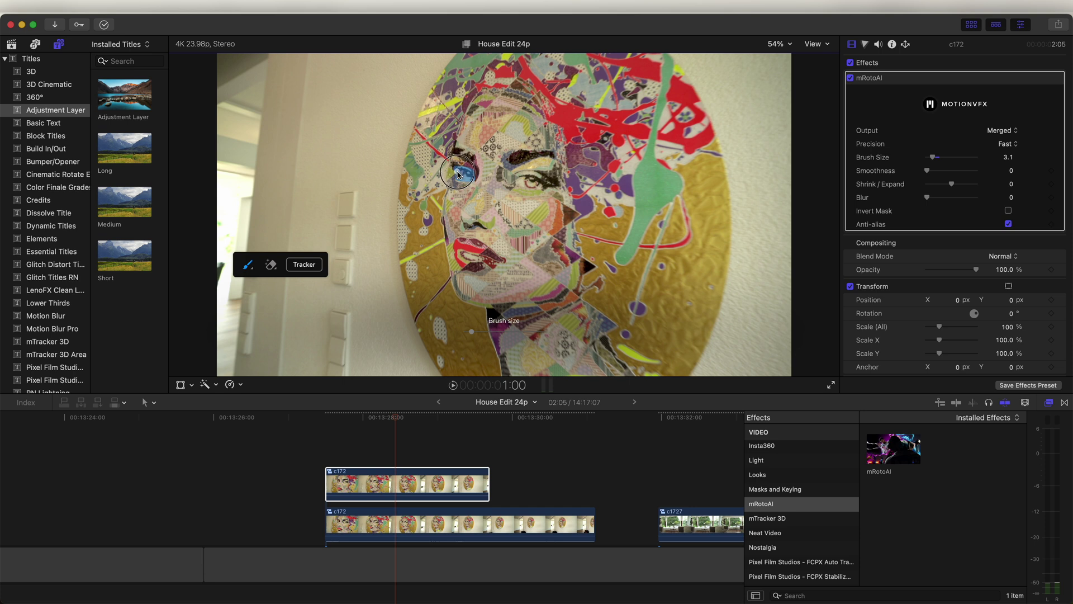
drag(530, 180, 544, 188)
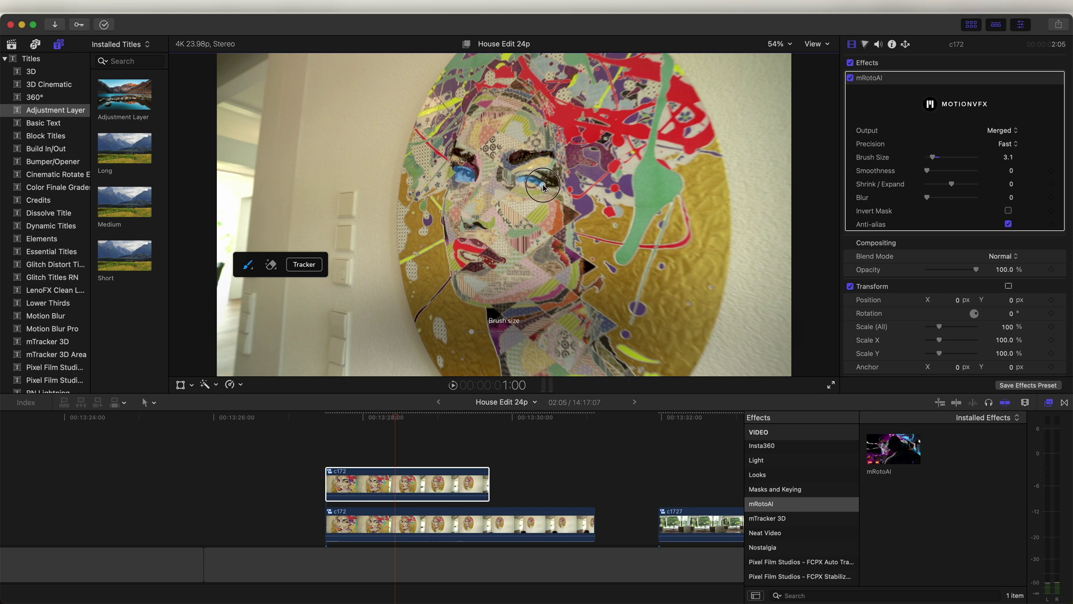
click(311, 266)
click(266, 289)
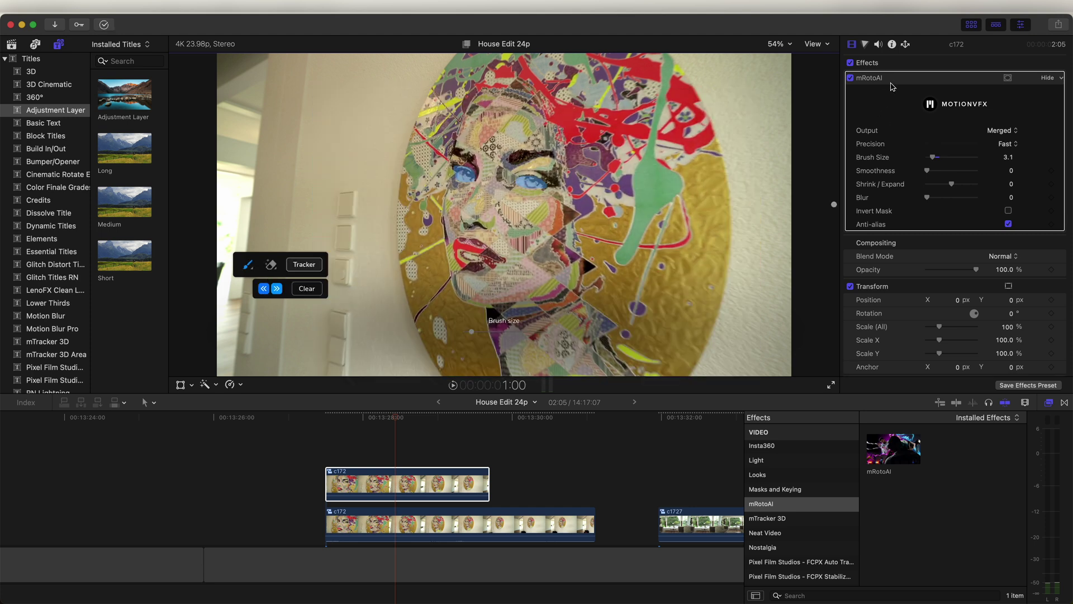
click(995, 132)
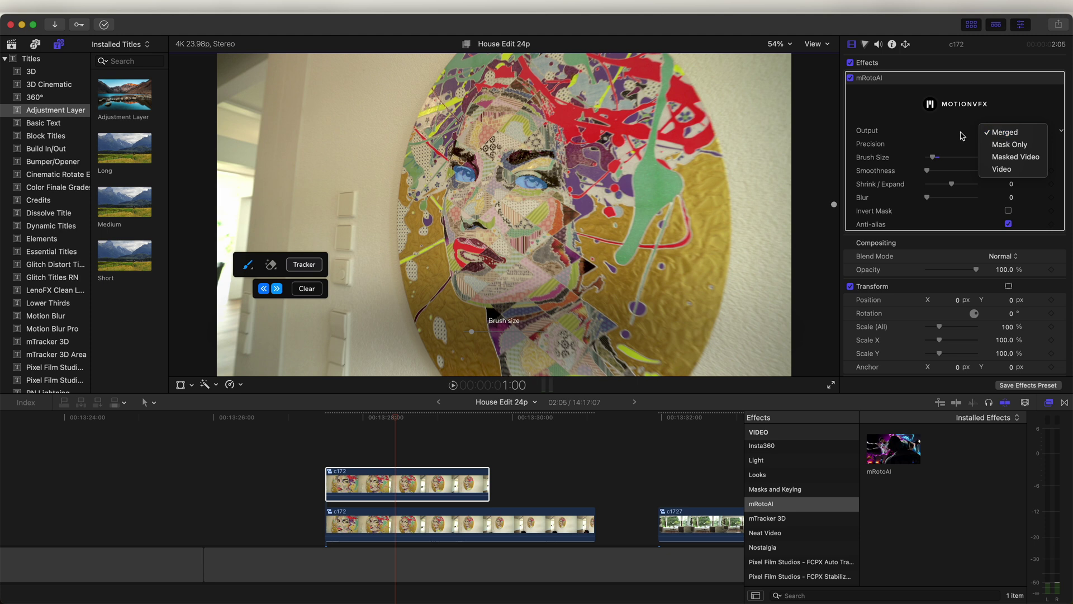
click(1016, 158)
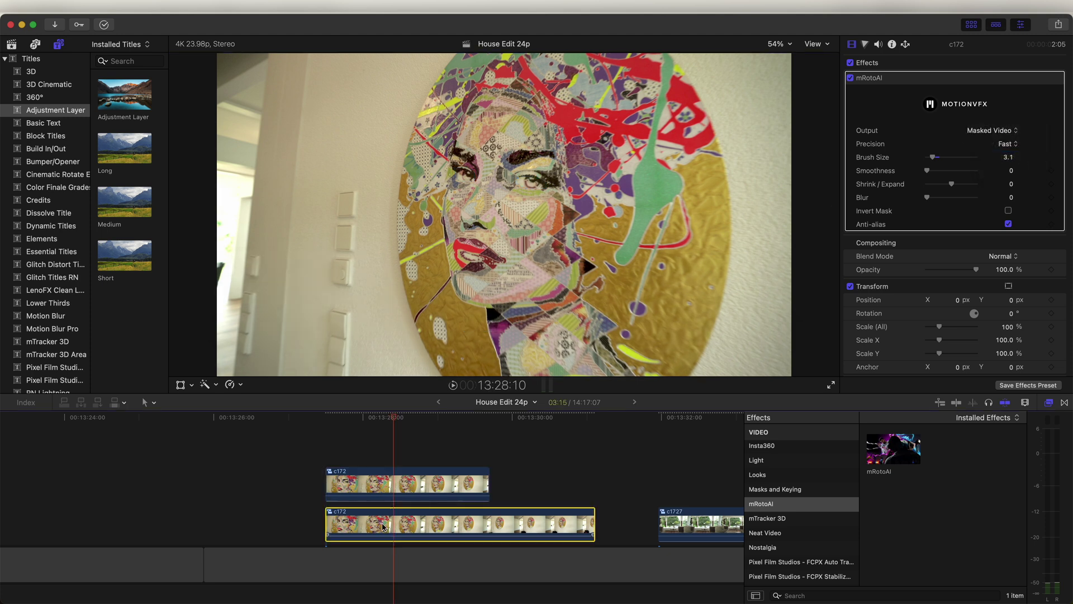
click(385, 525)
key(v)
click(414, 471)
Check the masked eyes, then re-enable the lower c172 clip
drag(394, 417, 359, 418)
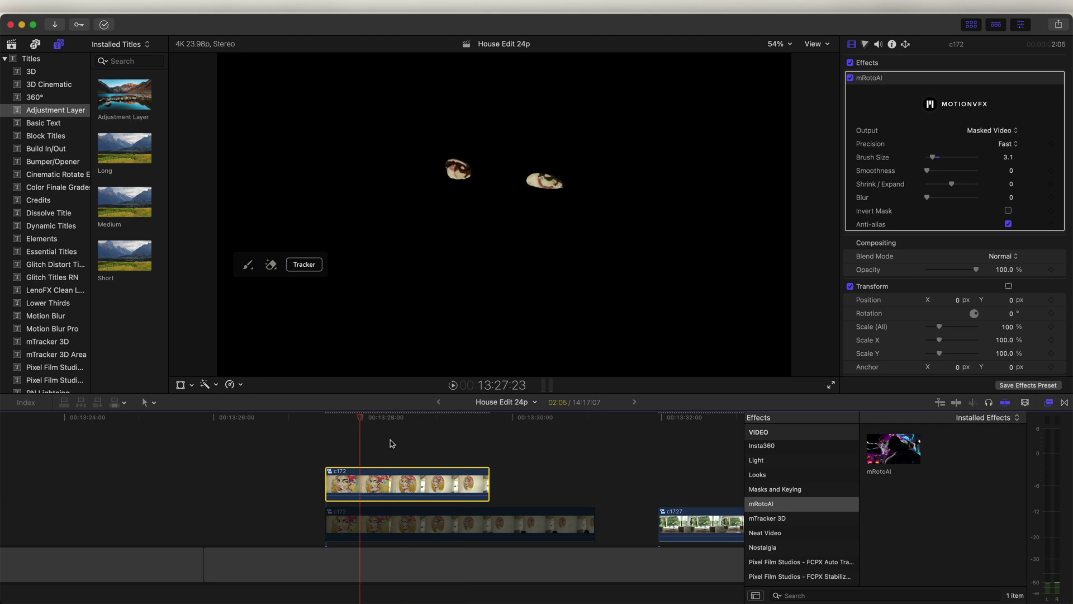
click(370, 528)
key(v)
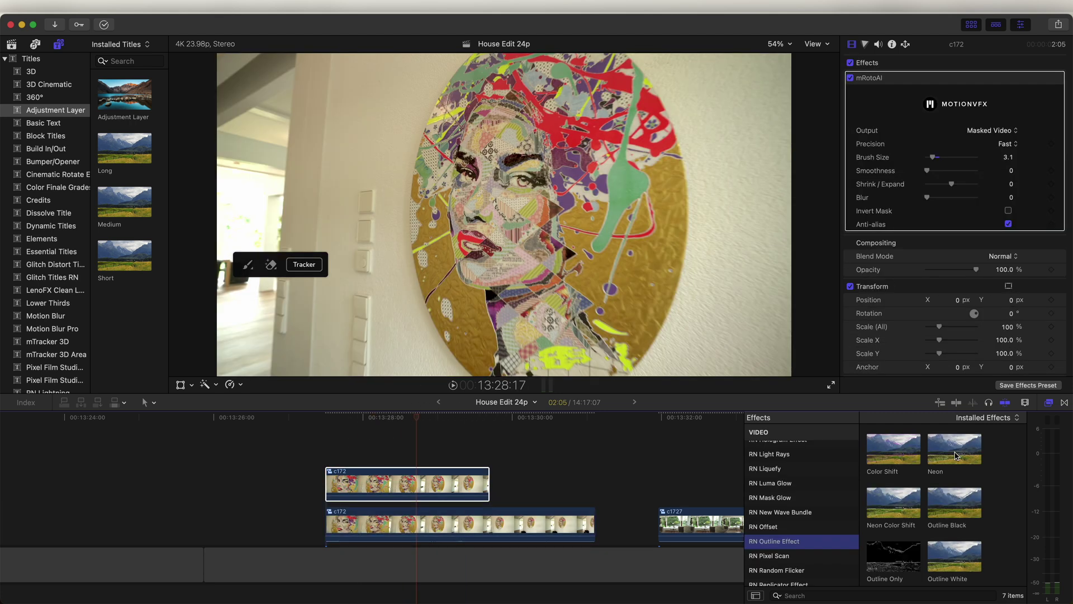
Apply Neon to the eye clip with Position X 0 and a pale yellow Highlights color
drag(955, 455, 414, 483)
click(949, 280)
text(0)
key(Return)
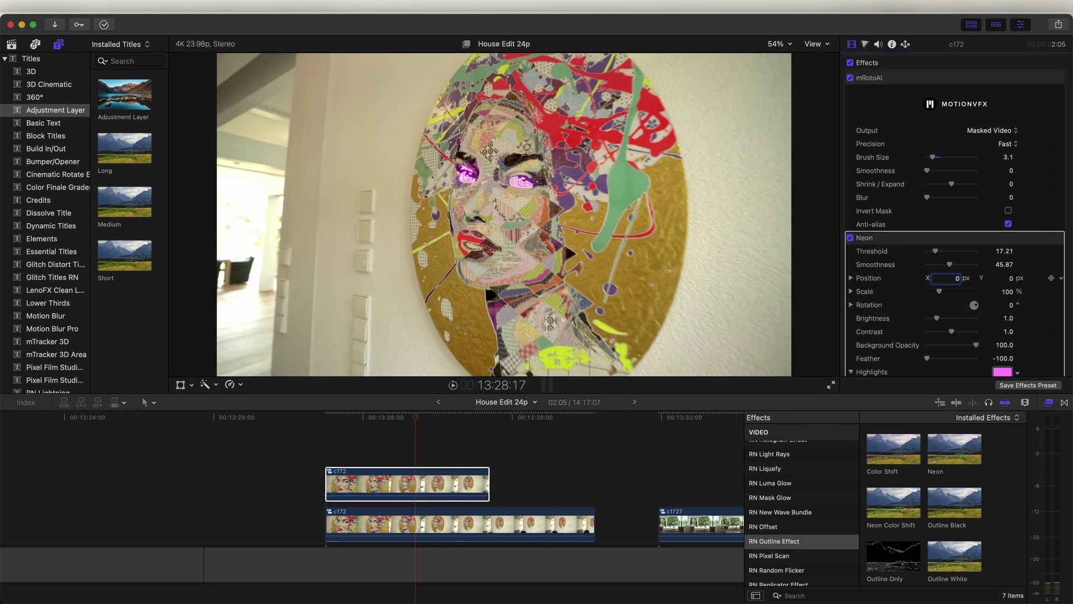
scroll(1001, 321, down, 2)
click(1000, 316)
drag(162, 313, 174, 311)
click(94, 236)
Apply RN Light Rays to the eye clip
scroll(799, 503, up, 1)
click(773, 497)
drag(893, 449, 425, 473)
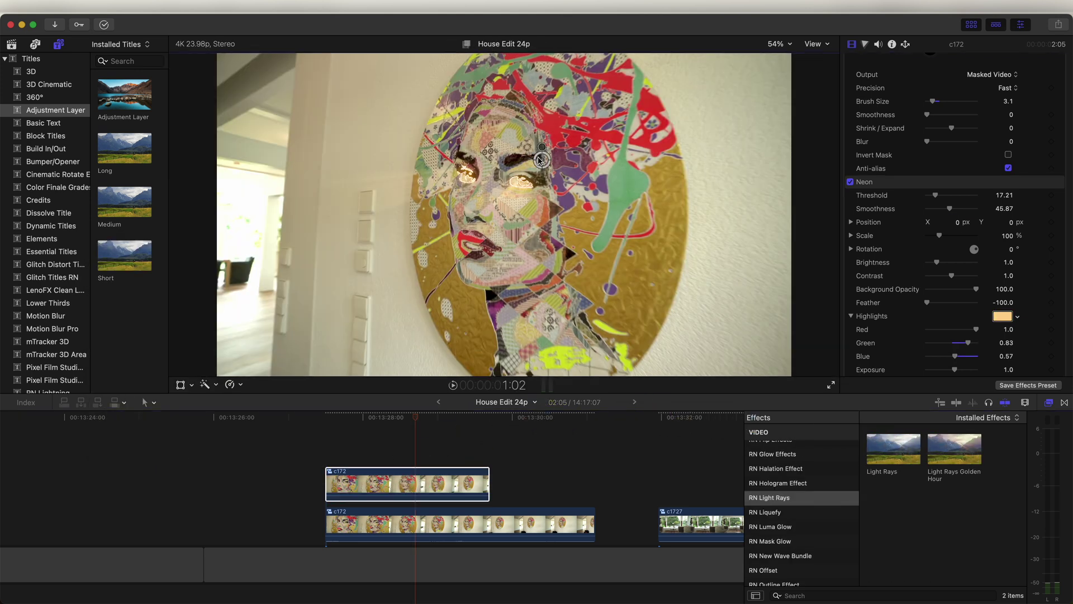
scroll(929, 278, down, 2)
scroll(929, 279, down, 2)
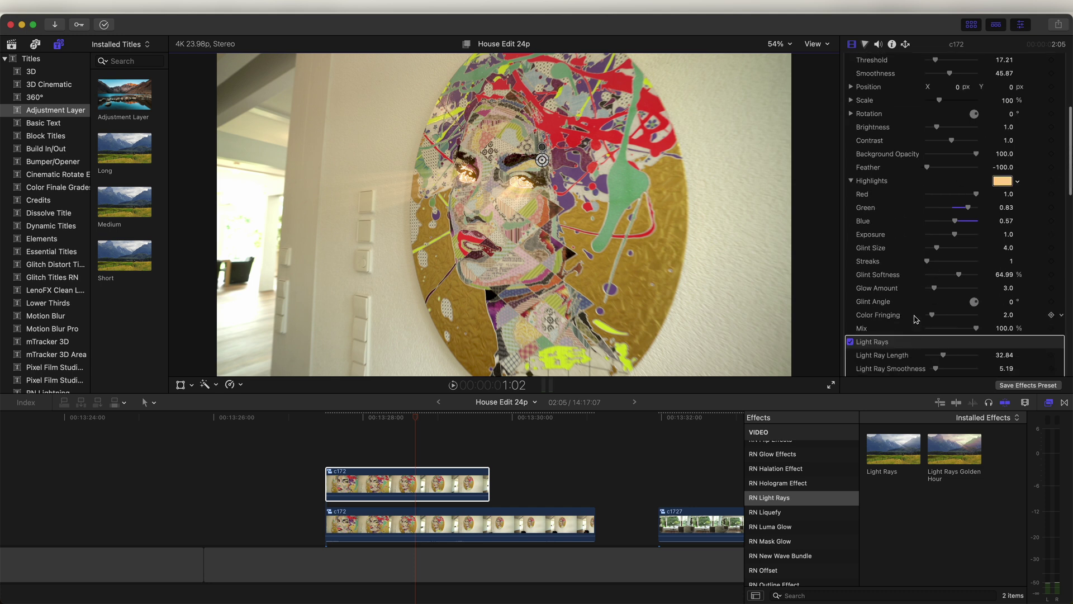
scroll(916, 315, down, 3)
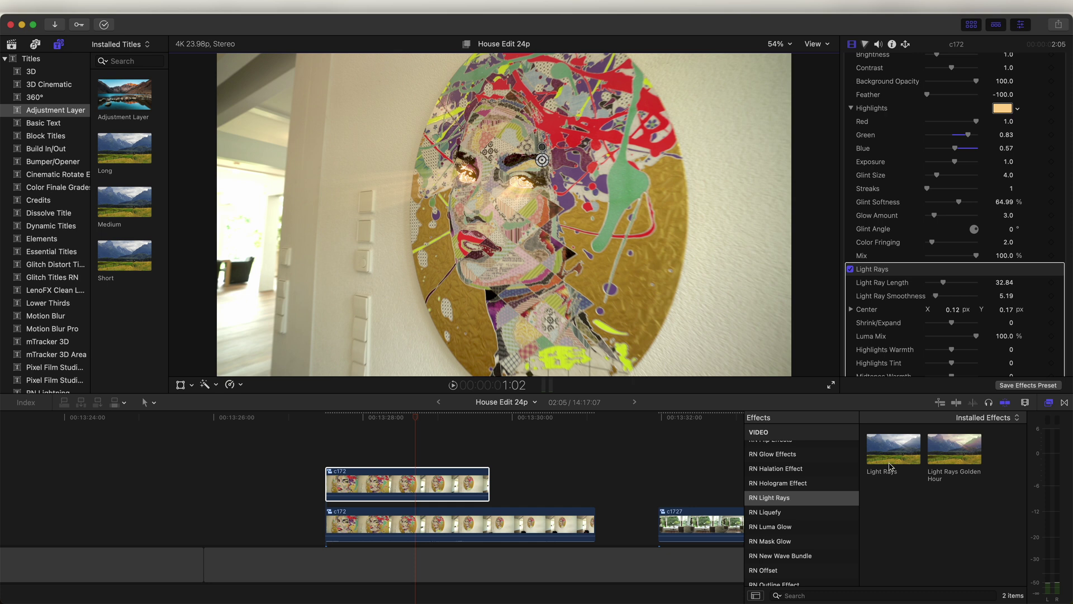
Trim the lower c172 clip so it starts later
drag(415, 418, 384, 419)
drag(326, 525, 386, 525)
click(359, 418)
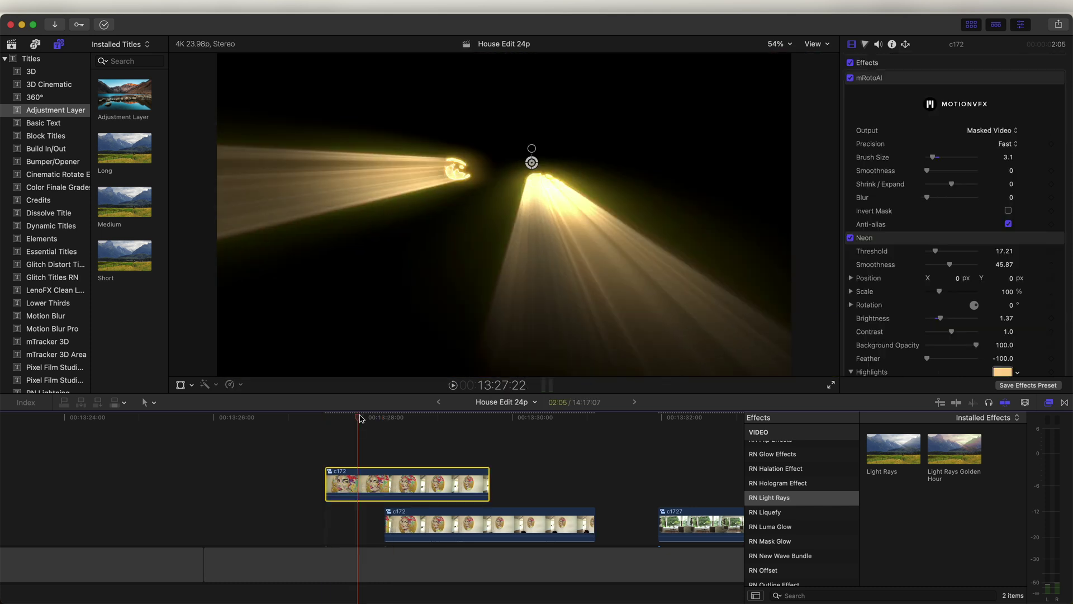
drag(531, 162, 550, 156)
scroll(960, 280, down, 2)
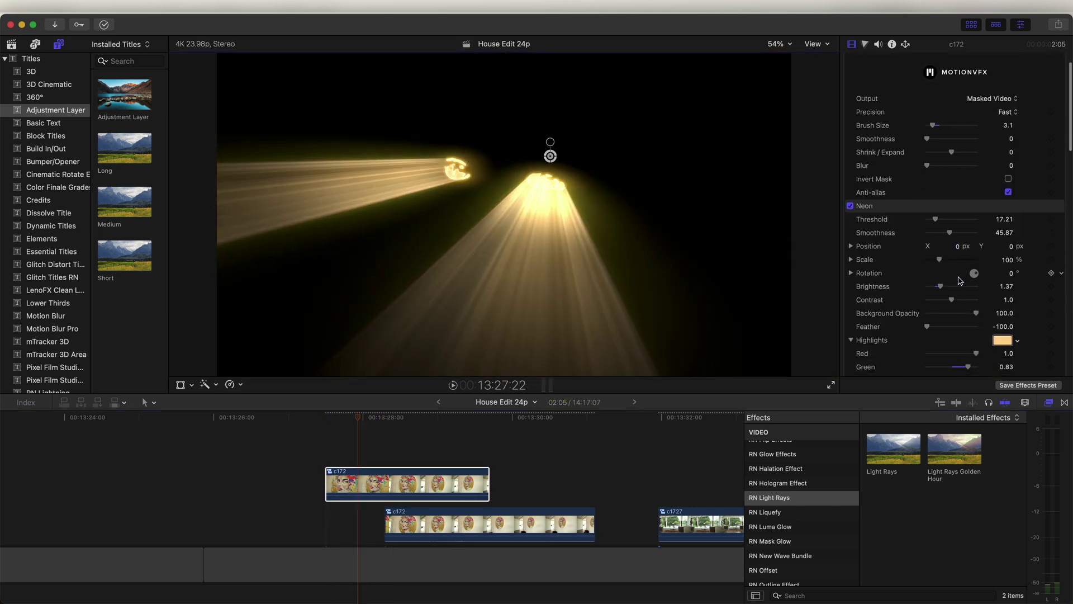
click(398, 524)
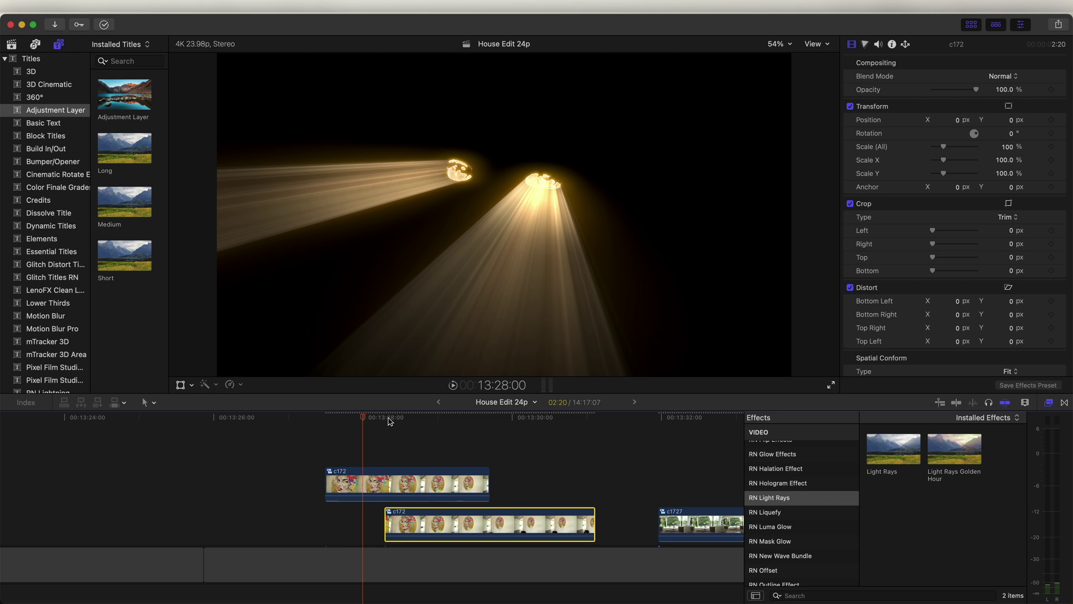
Add RN Glitch V2 transition 07 to the lower c172 clip's start and preview it
scroll(391, 500, down, 2)
key(ctrl+super+5)
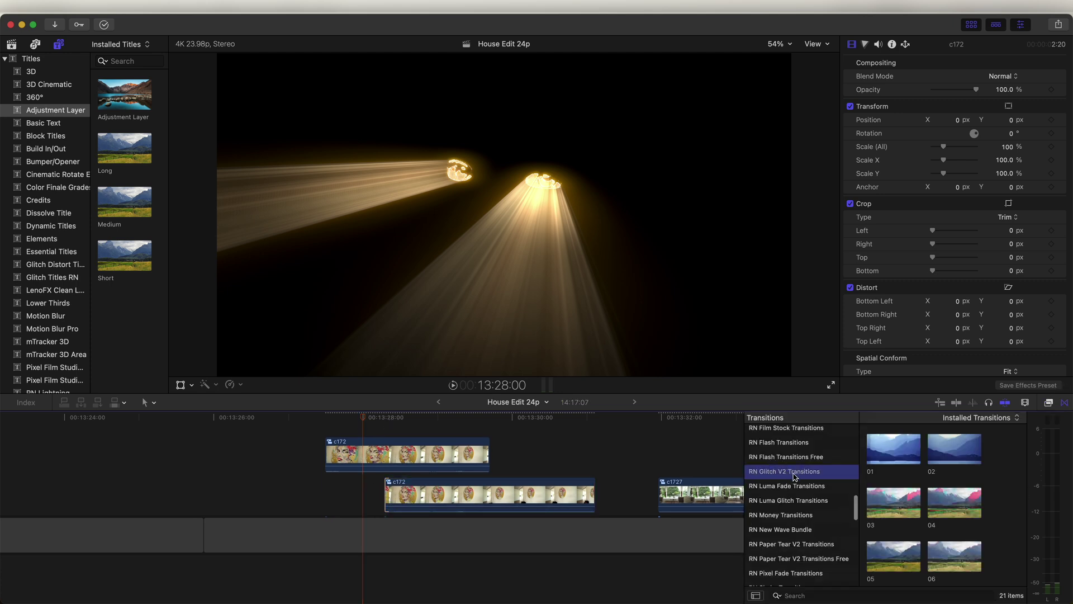
scroll(892, 505, down, 2)
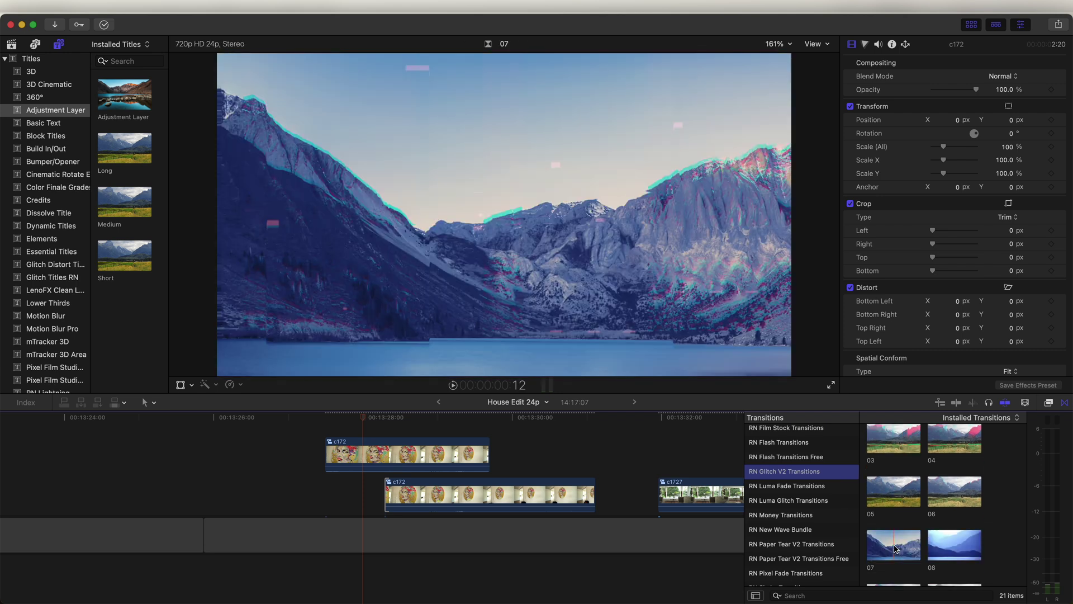
double_click(894, 545)
key(space)
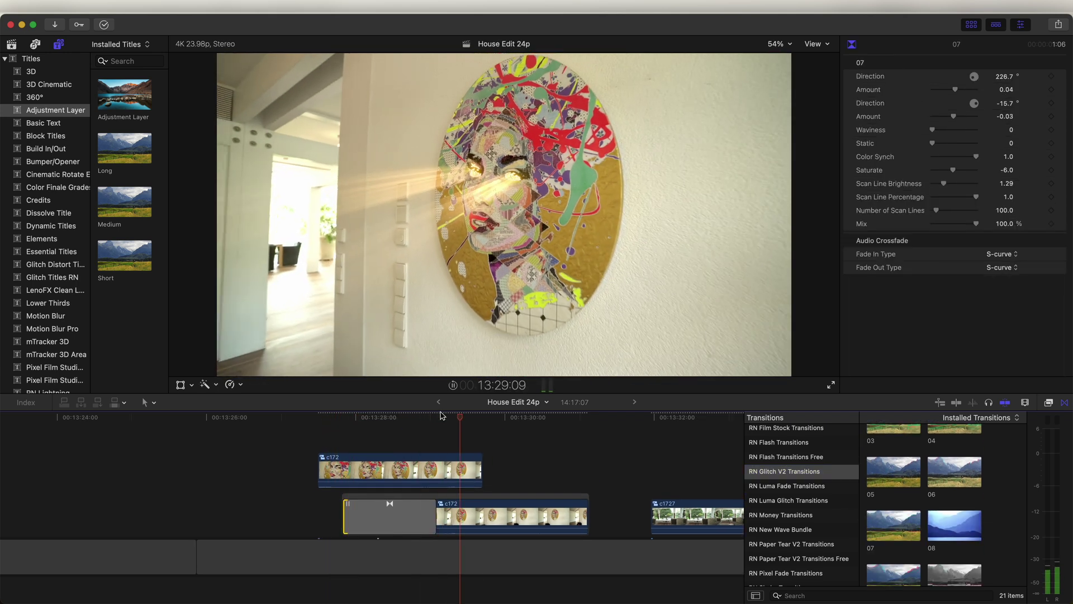
Add a shortened cross dissolve at the start of the eye-glow clip
click(356, 472)
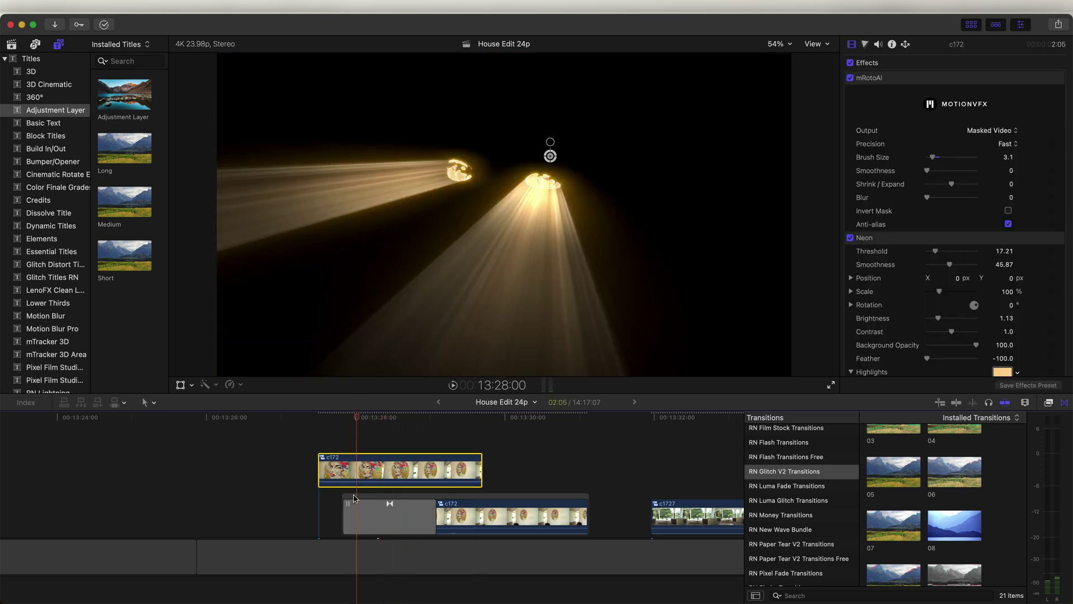
click(319, 468)
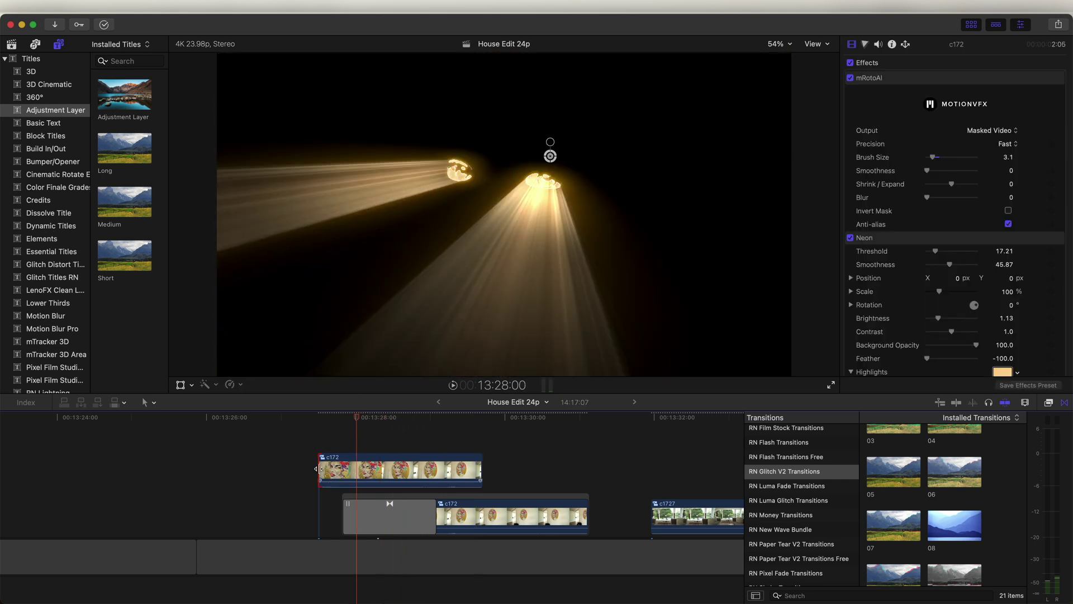
key(super+t)
drag(388, 469, 353, 469)
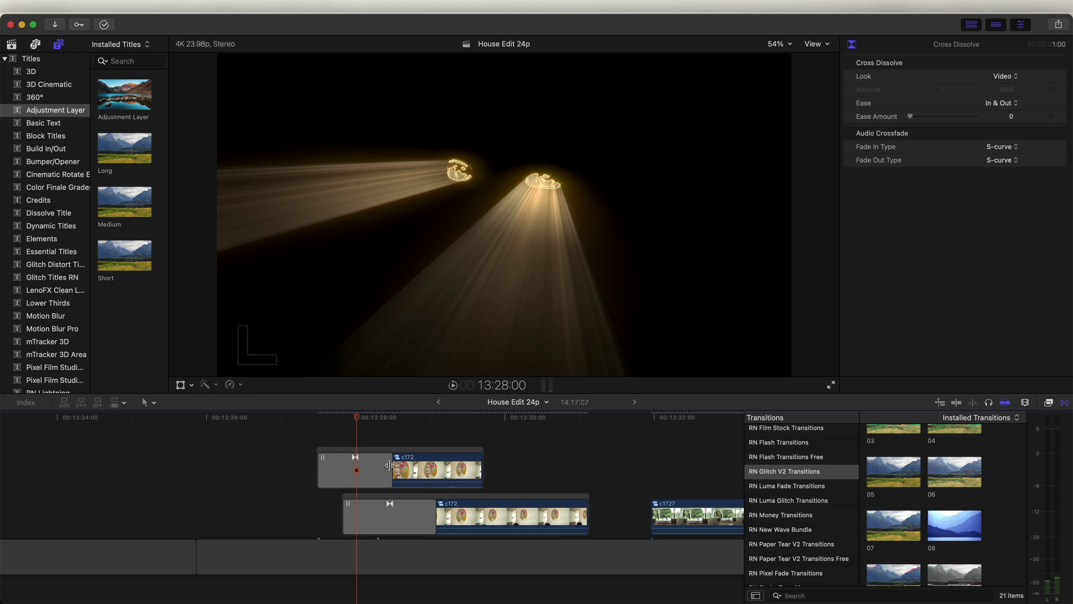
click(327, 417)
key(space)
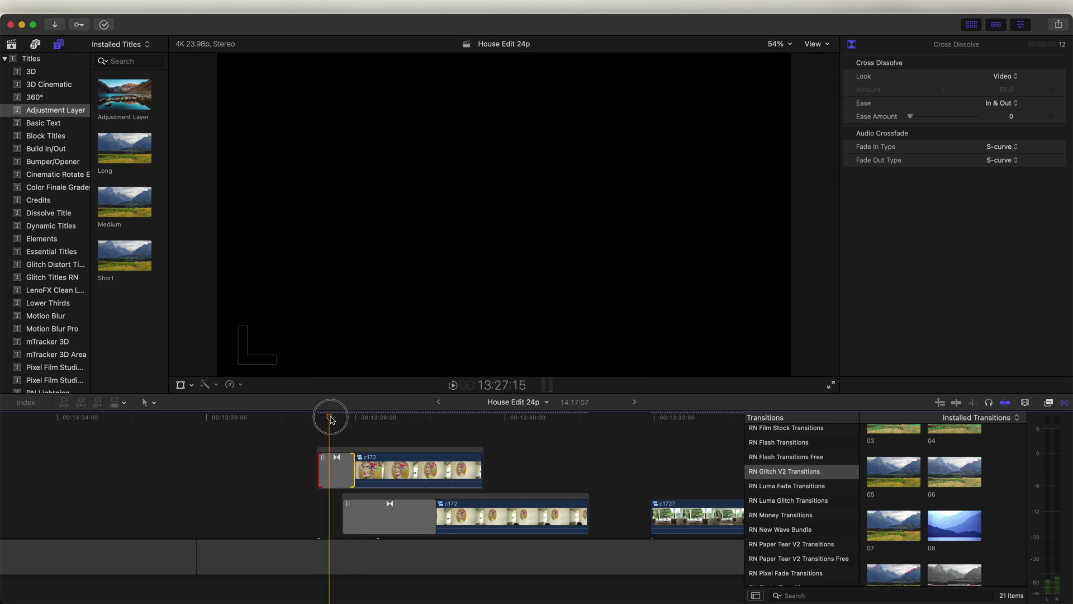
key(space)
Add a shortened cross dissolve at the end of the eye-glow clip
click(479, 462)
key(super+t)
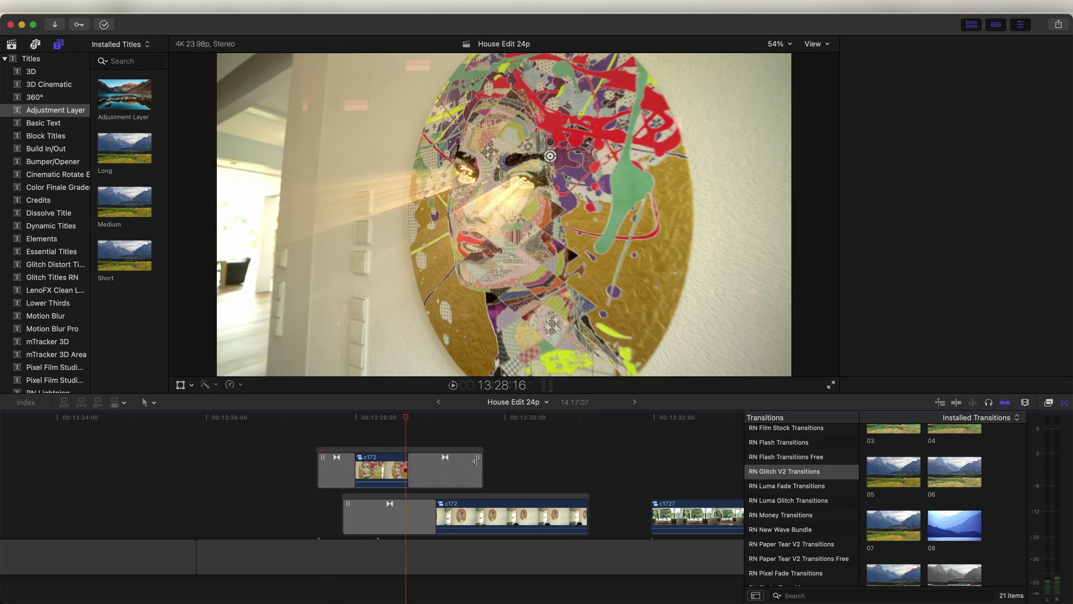
drag(411, 467, 454, 471)
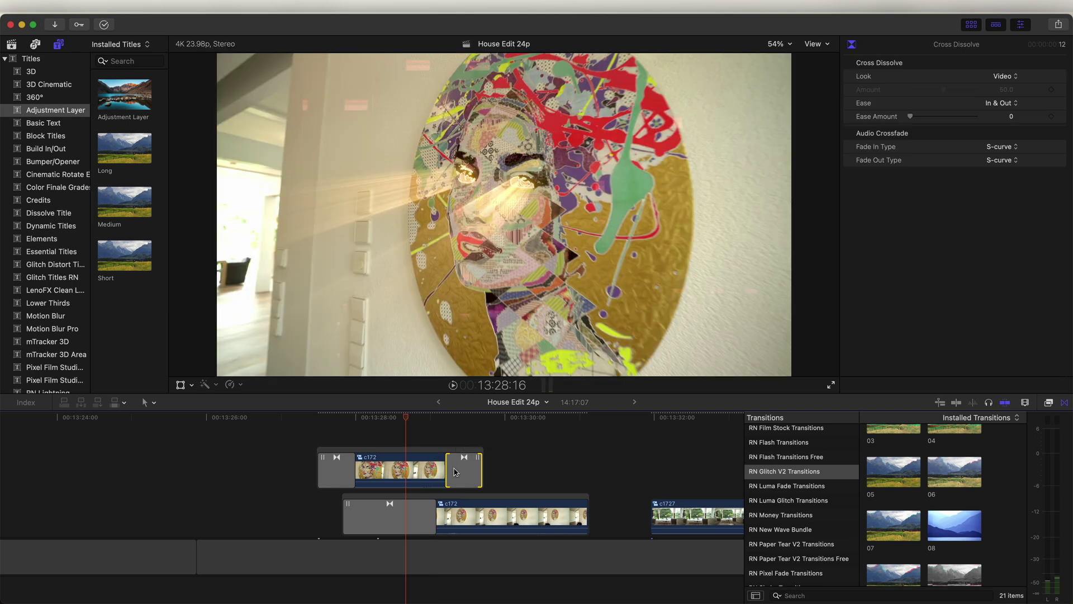
drag(447, 417, 382, 418)
Blade the upper clip at the playhead and select its short first part
click(380, 472)
key(b)
click(381, 469)
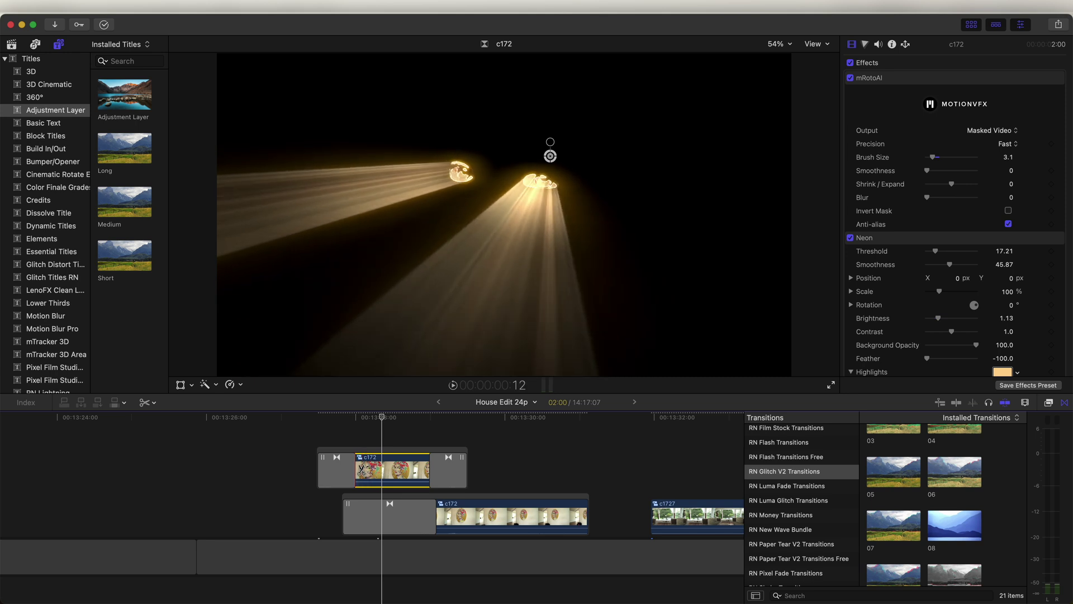
key(a)
key(Up)
click(366, 474)
Apply RN Random Flicker to the short clip and play it back
key(super+5)
click(810, 476)
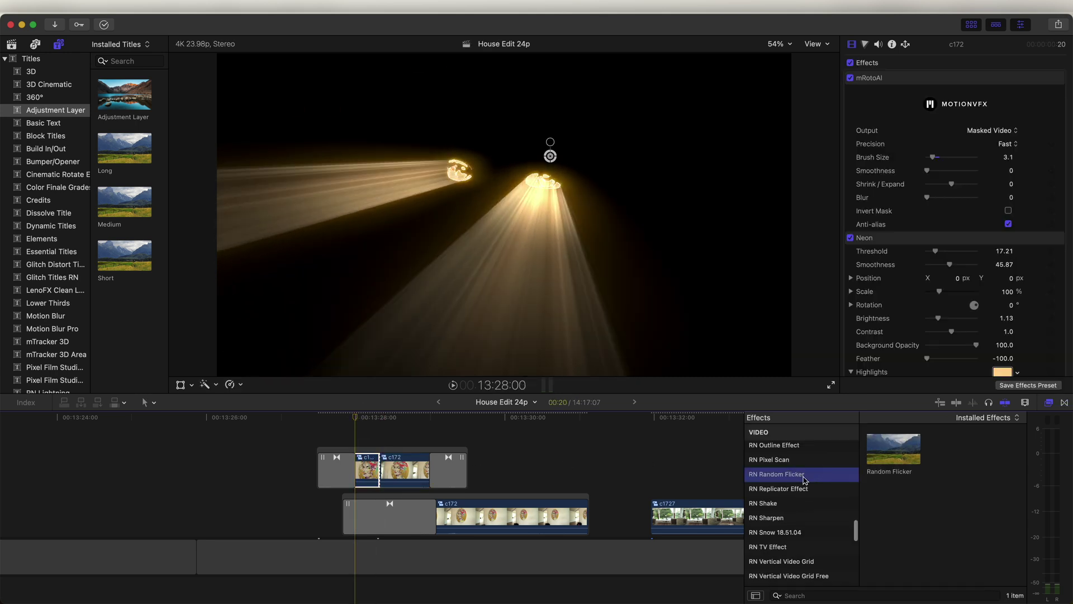
drag(894, 456, 364, 474)
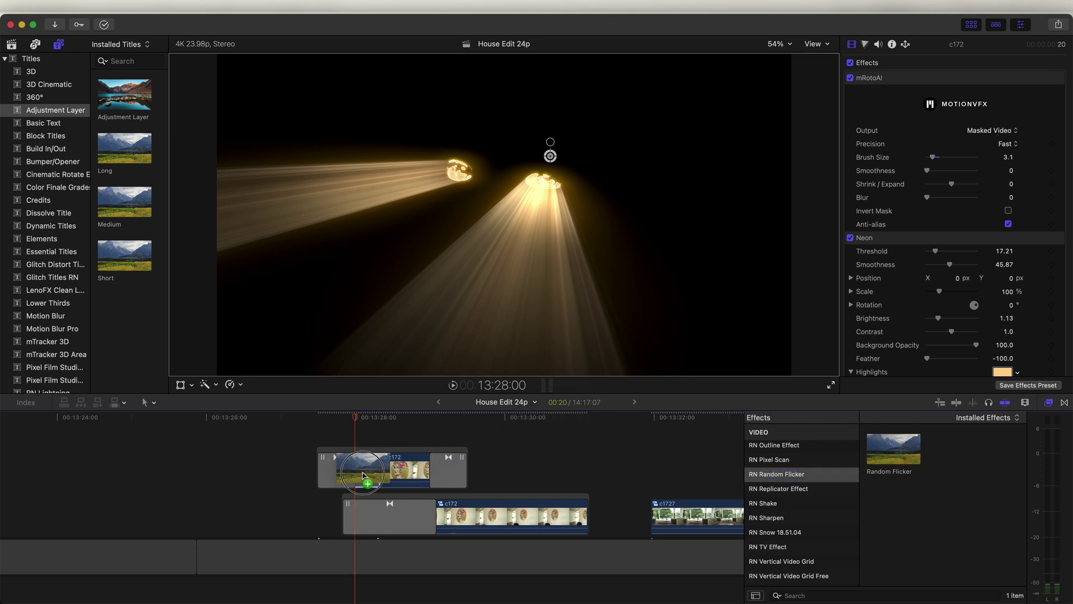
click(321, 422)
key(space)
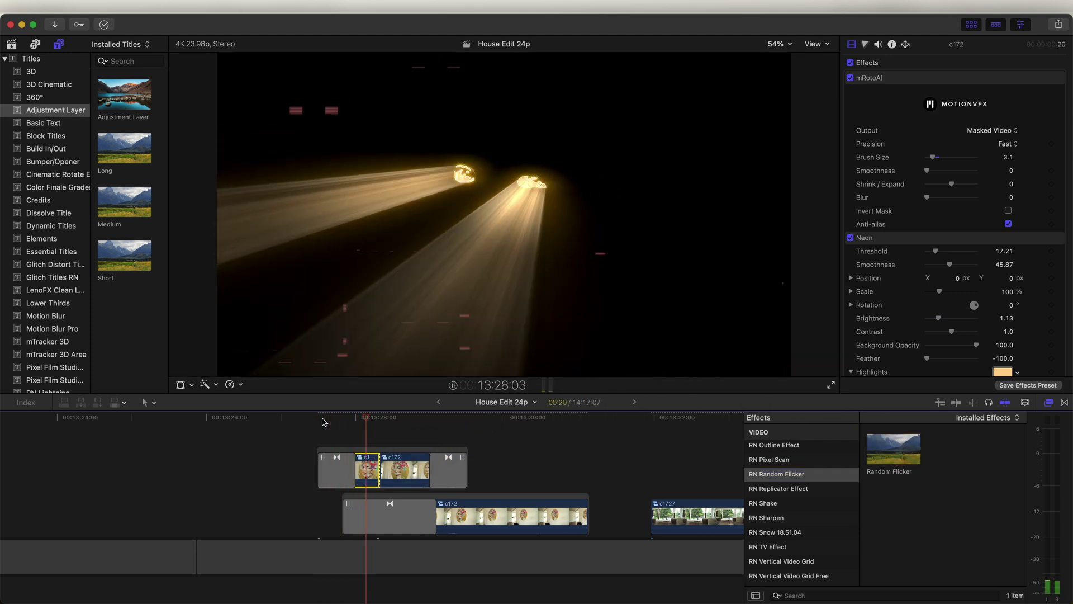
key(space)
Shift the two stacked window clips 02:15 earlier
key(super+minus)
key(super+minus)
drag(419, 443, 575, 532)
drag(511, 499, 421, 424)
key(super+equal)
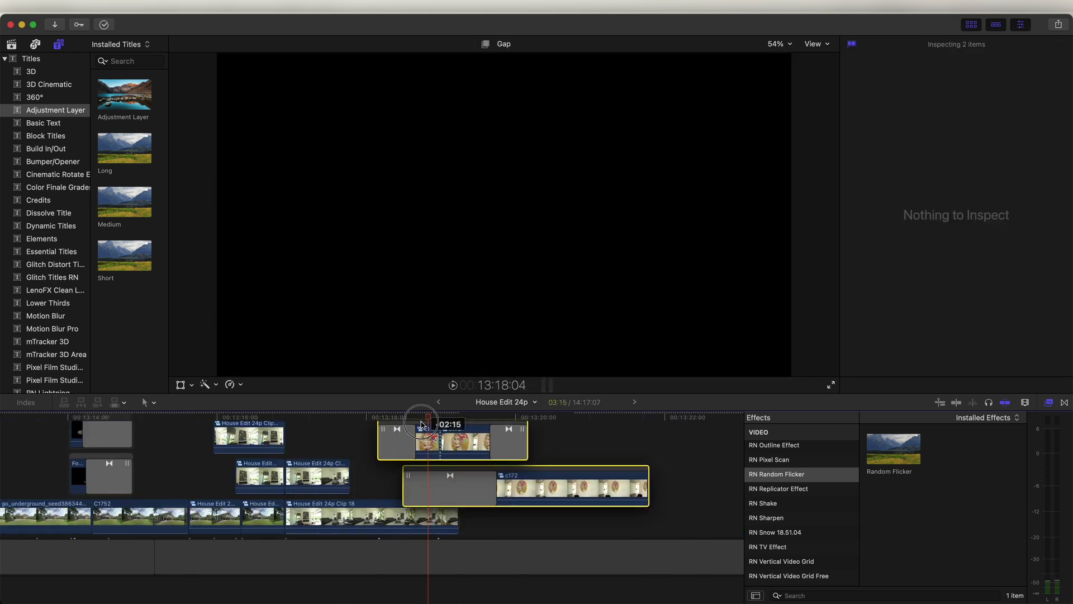
Blade c172 at 13:20:04 and copy its later part into the lane above
click(393, 416)
key(space)
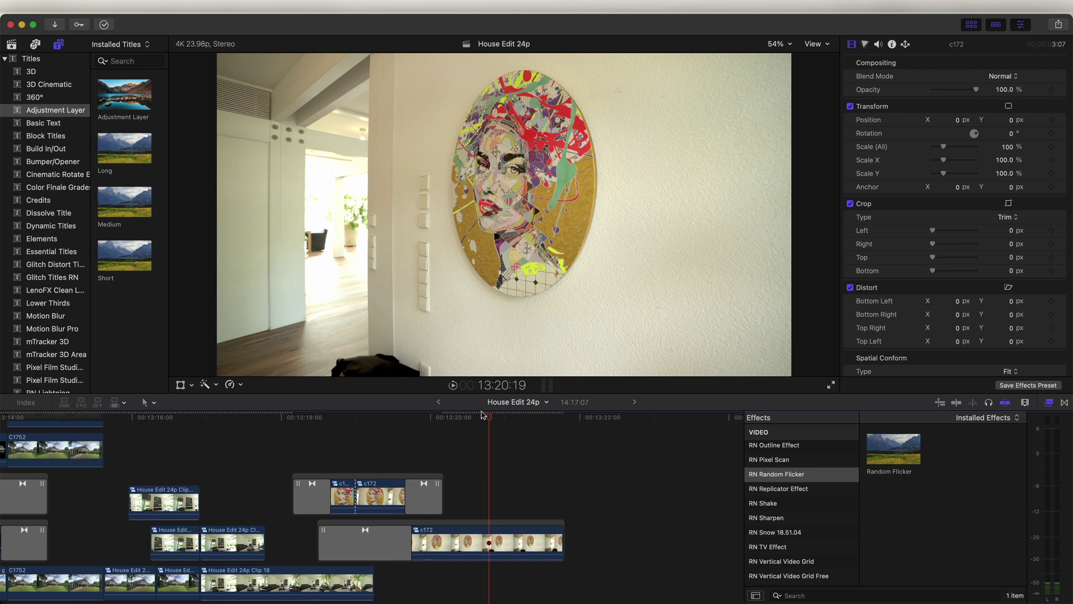
key(b)
click(441, 538)
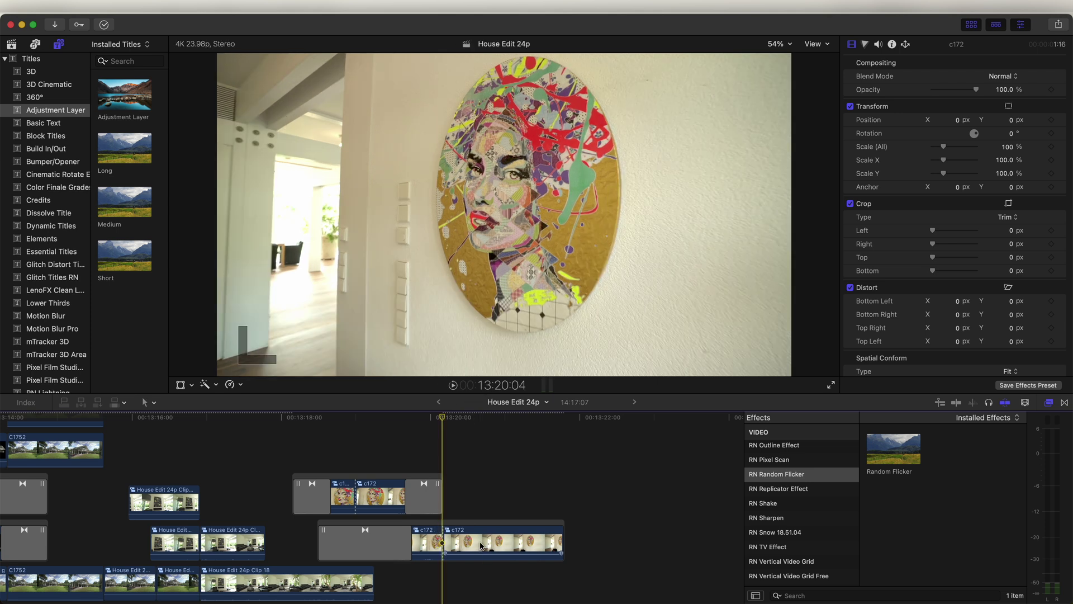
drag(483, 546, 484, 499)
Apply Draw Mask to the copy at 13:20:06 and place the first point at the eye
click(454, 418)
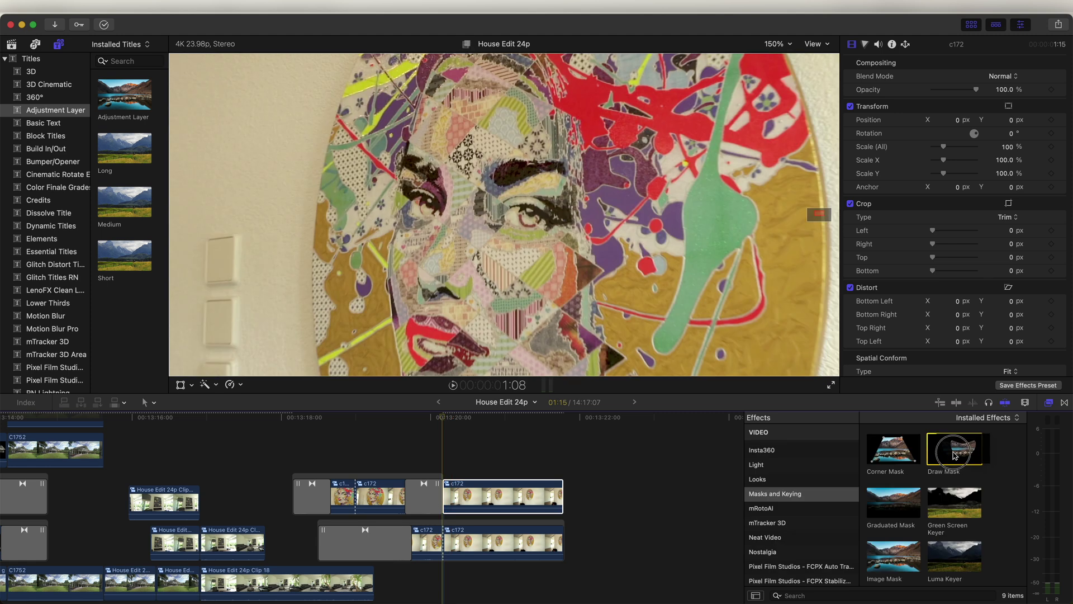
mouse_move(953, 447)
mouse_down()
mouse_move(735, 412)
mouse_move(489, 498)
mouse_up()
click(504, 215)
Close the mask shape around the eye and keyframe its position, scale and control points
click(554, 221)
click(529, 230)
click(505, 215)
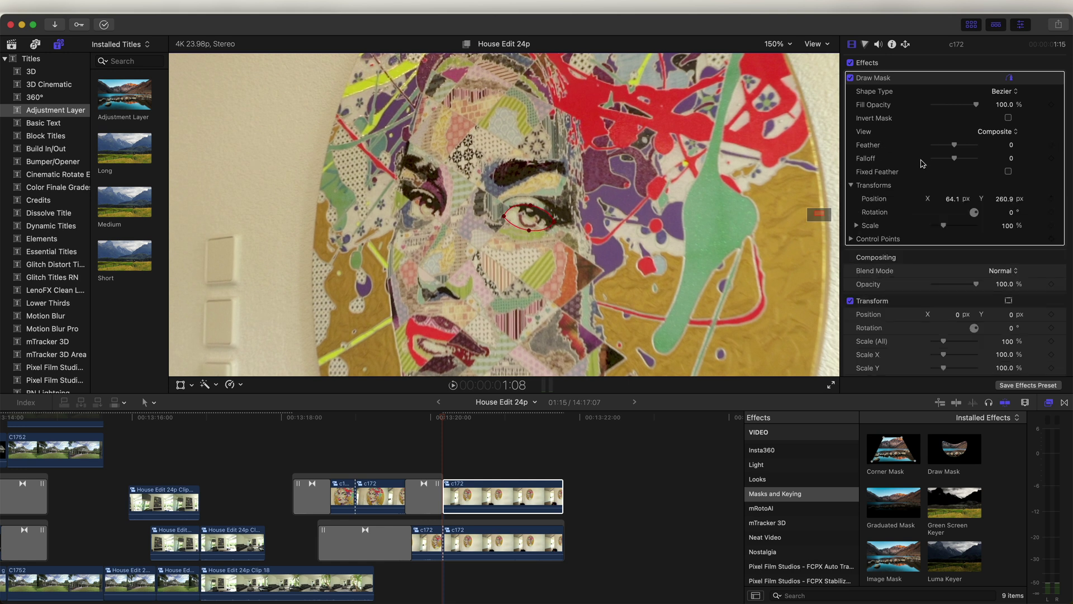
click(1051, 199)
click(1051, 225)
click(1051, 239)
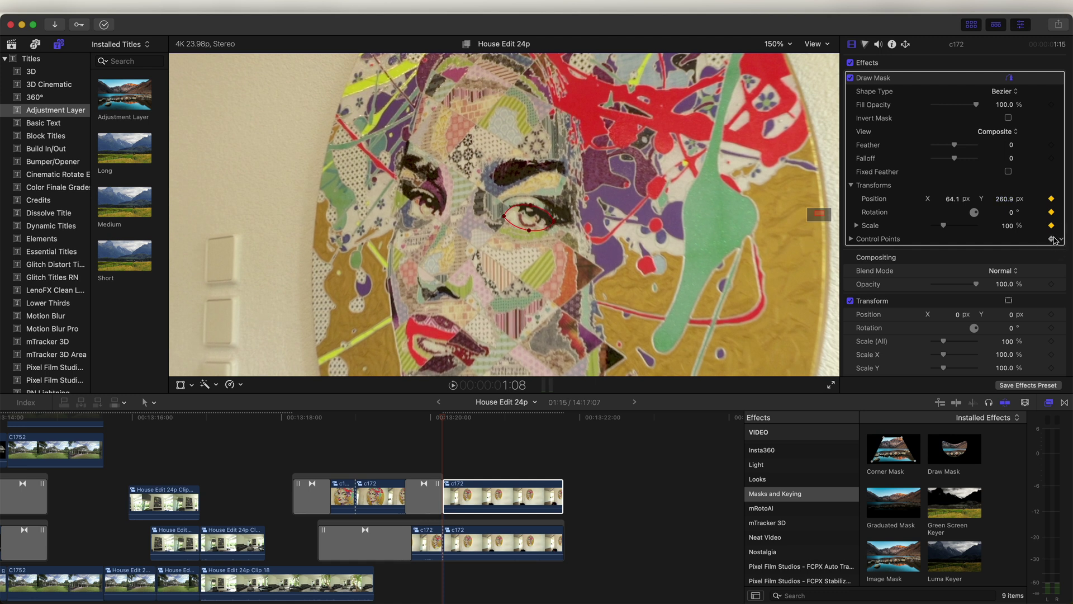
At 13:20:11, move the mask to follow the eye
key(Right)
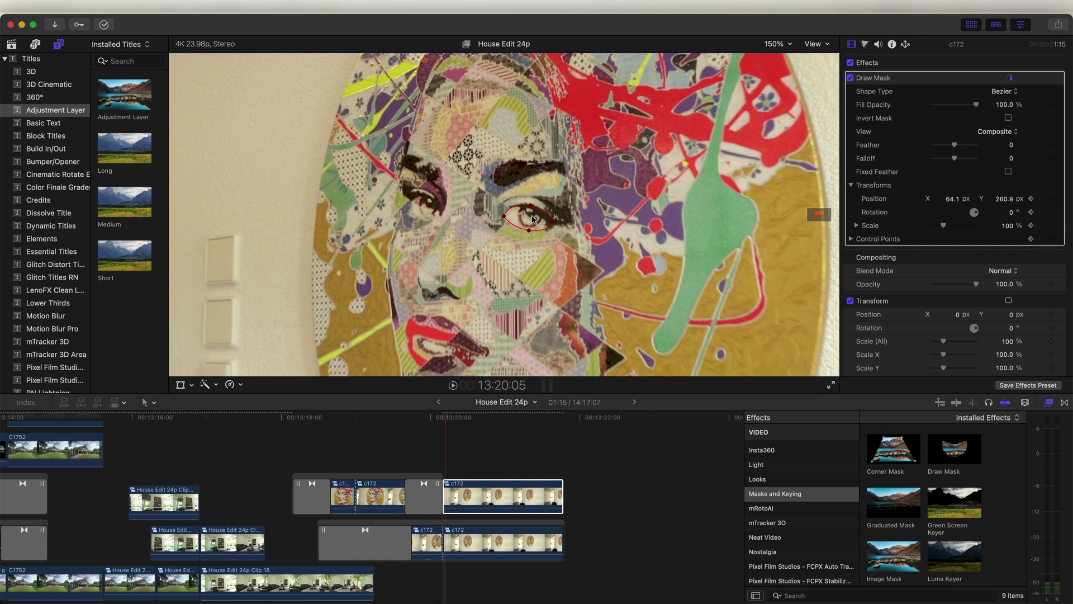
key(Right)
key(Right)
key(Right)
key(Right)
key(Right)
key(Right)
drag(533, 219, 532, 212)
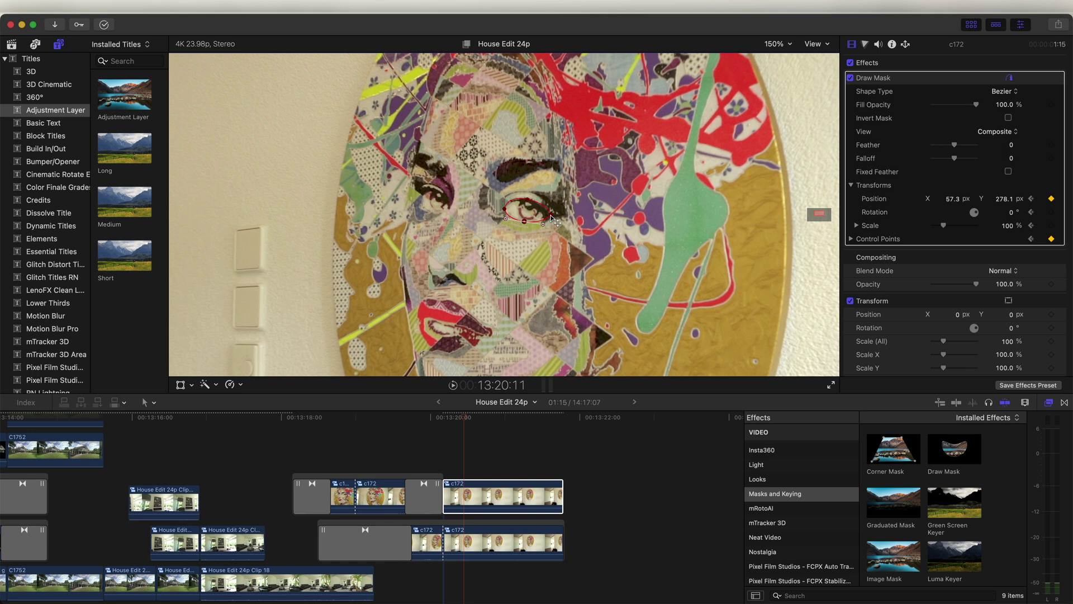
key(Left)
key(Left)
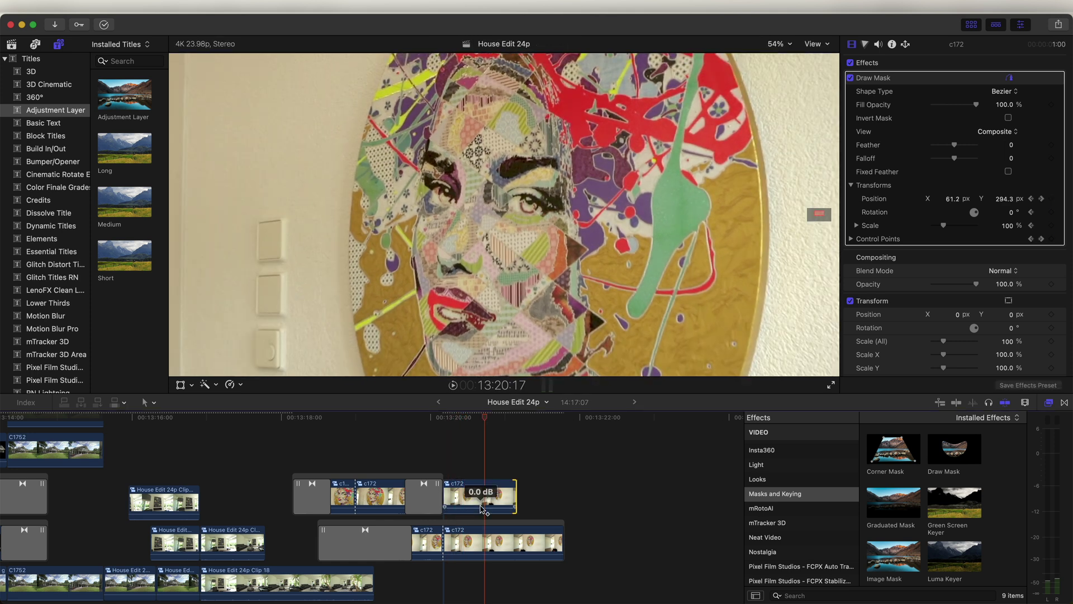
Duplicate the masked clip into two higher lanes
drag(482, 509, 484, 470)
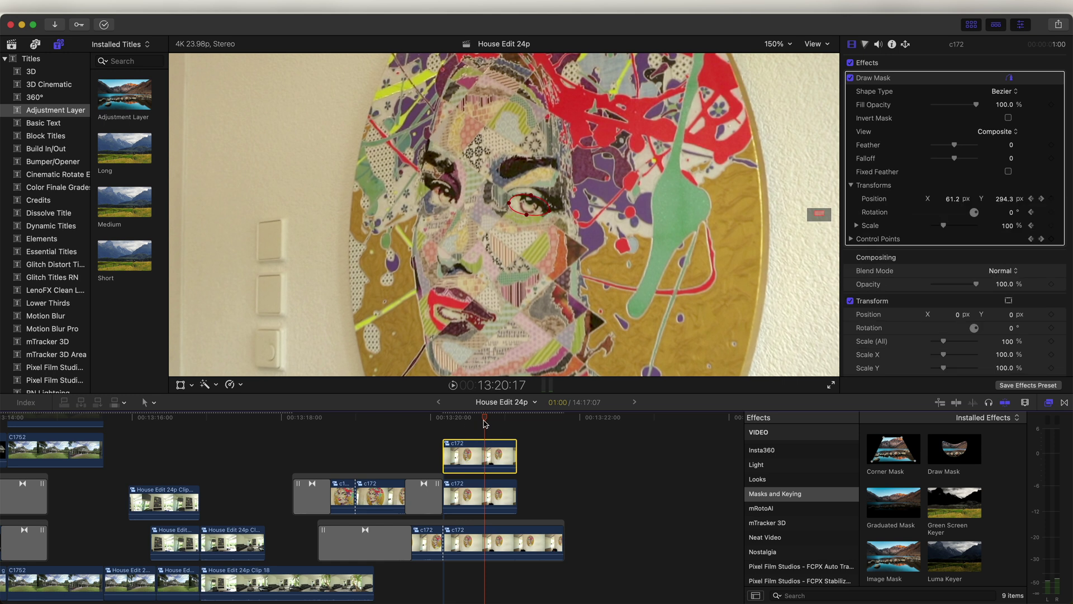
key(Left)
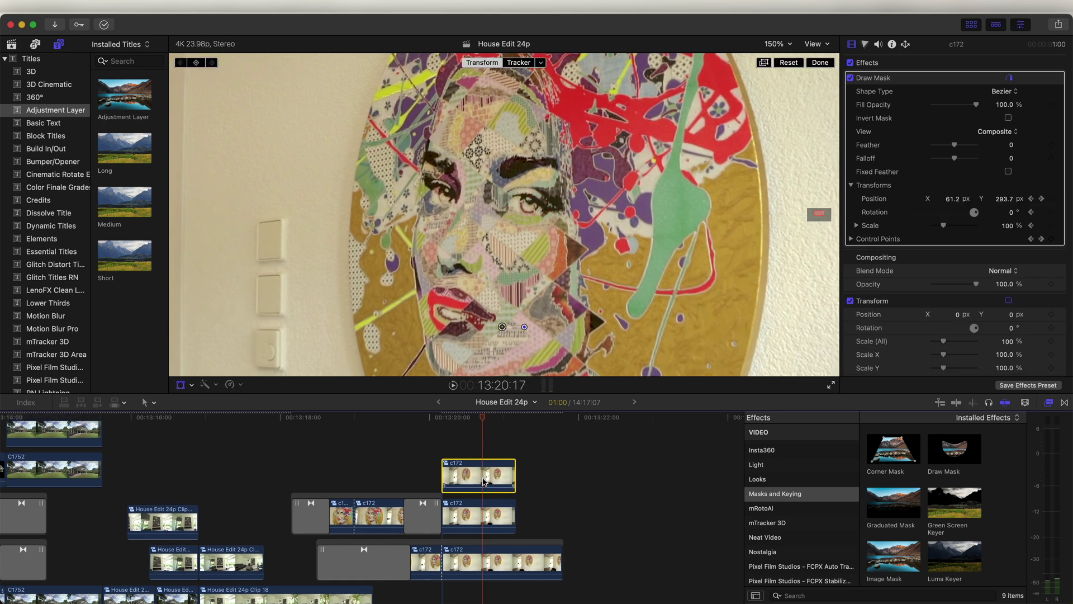
drag(485, 476, 485, 436)
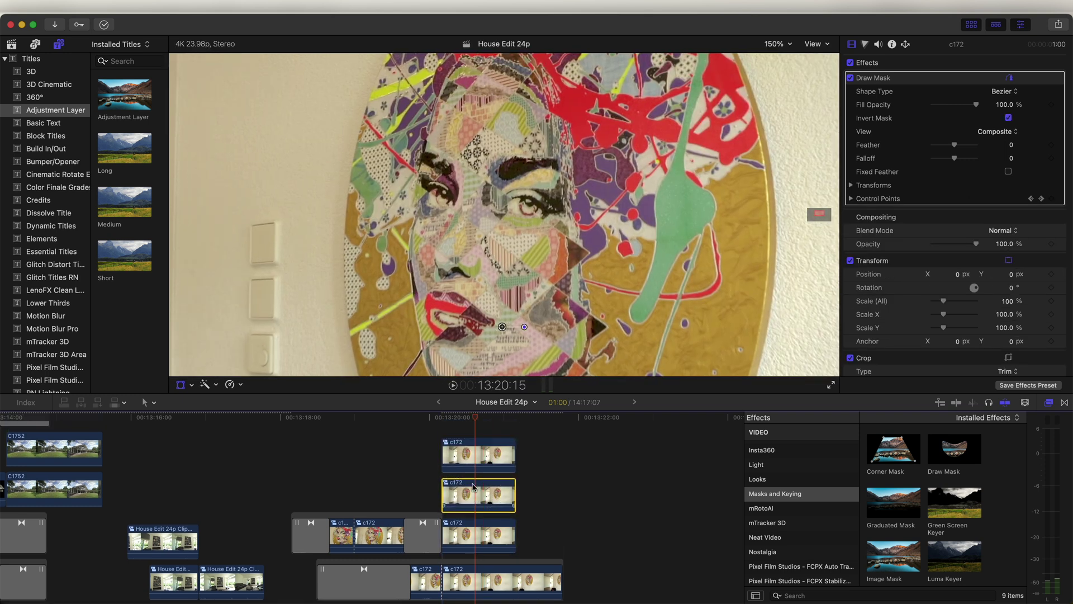
Enable the on-screen Transform control and set a Transform keyframe at 13:21:03
click(180, 385)
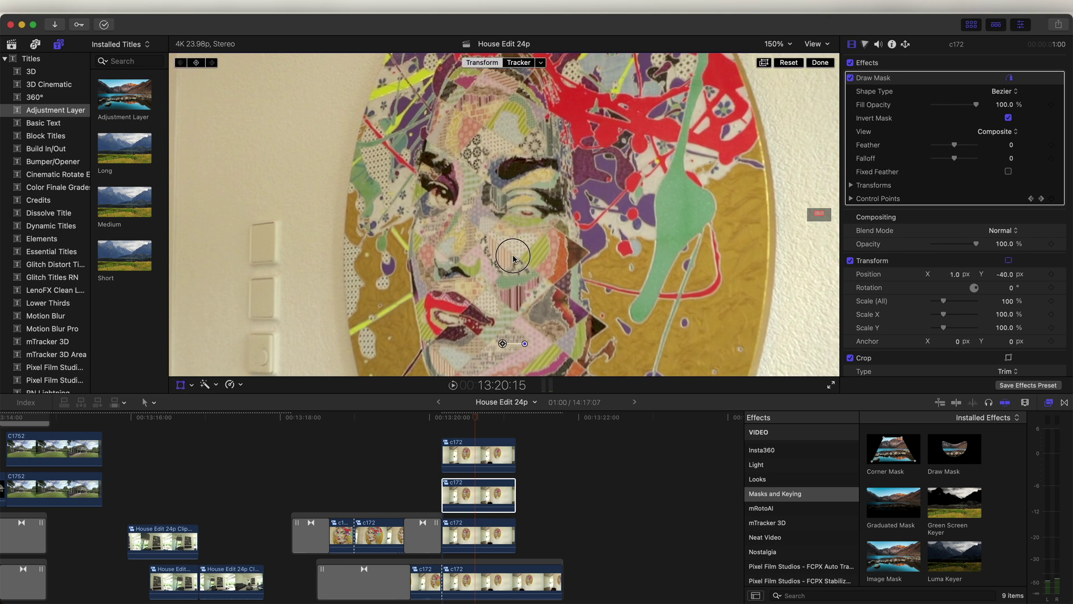
click(441, 416)
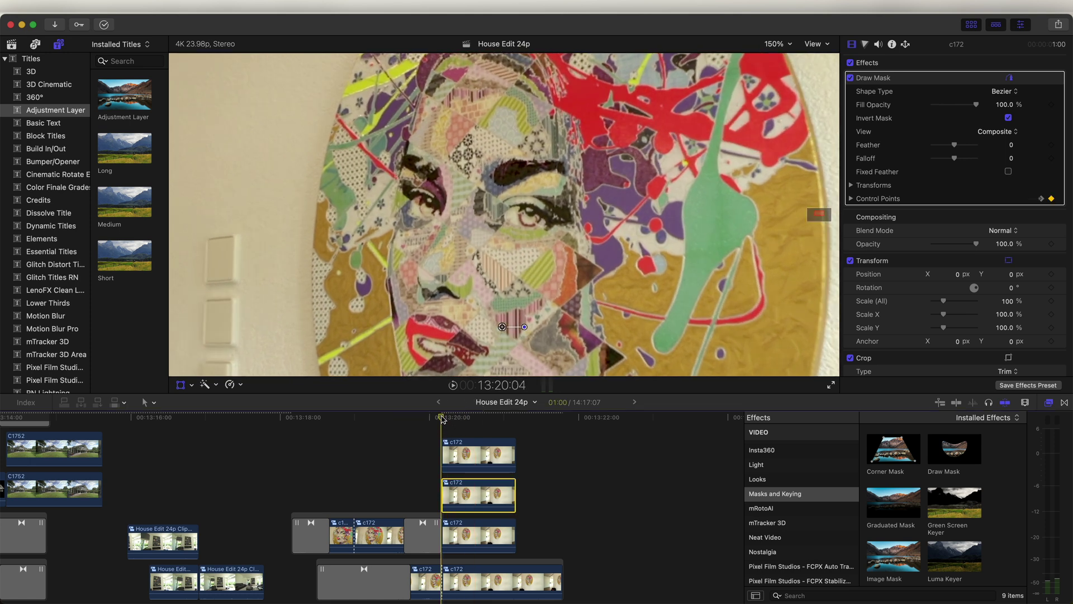
click(180, 385)
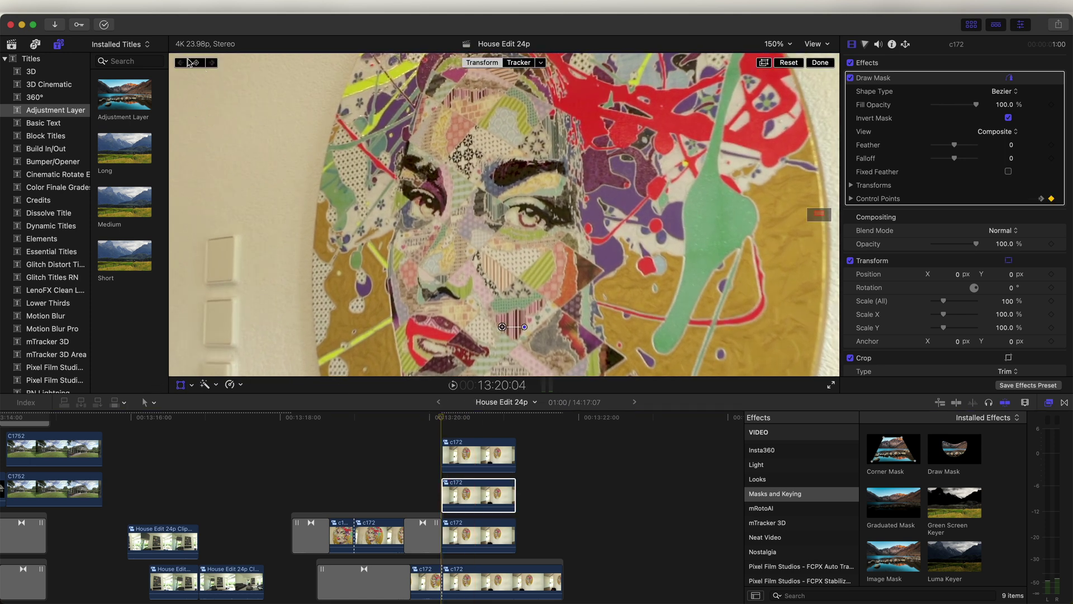
click(512, 416)
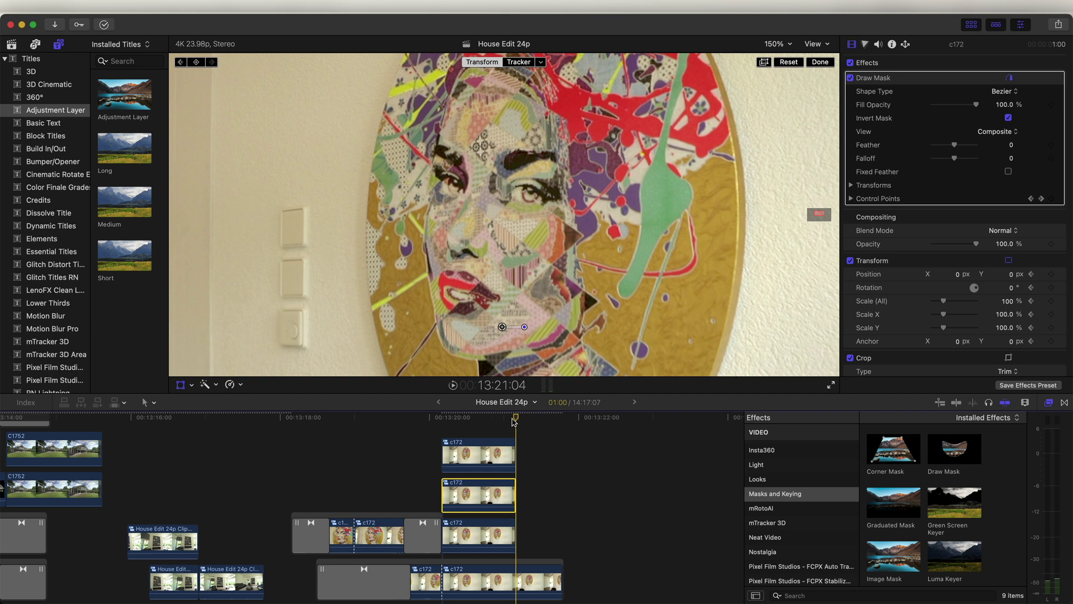
click(181, 385)
click(181, 385)
click(197, 66)
At 13:20:15, shift the copy's picture down, fit the viewer, and play back
click(476, 416)
drag(510, 253, 509, 257)
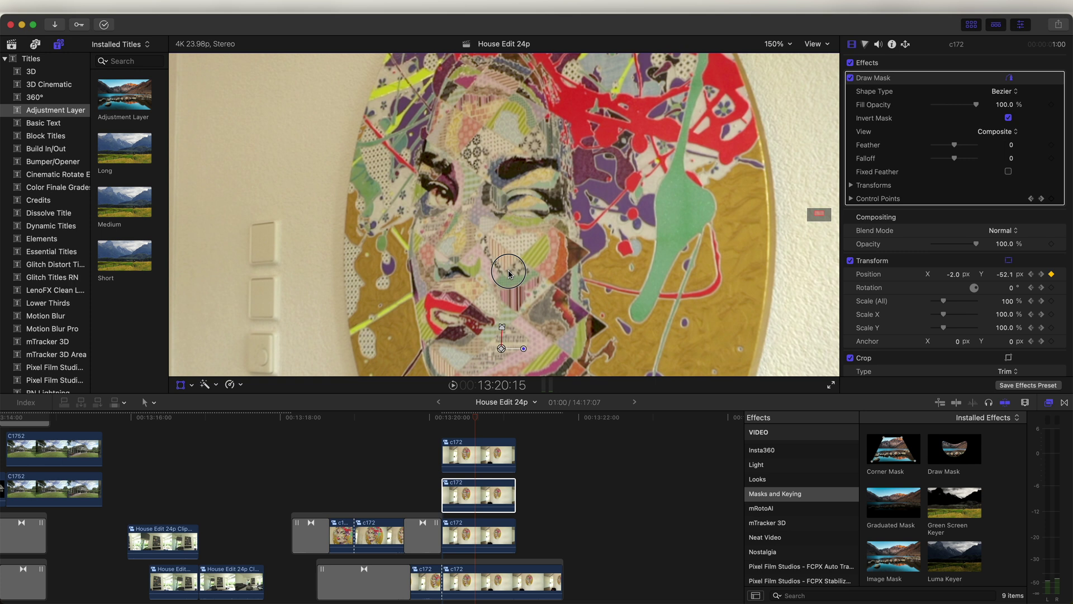
key(shift+z)
click(448, 418)
key(space)
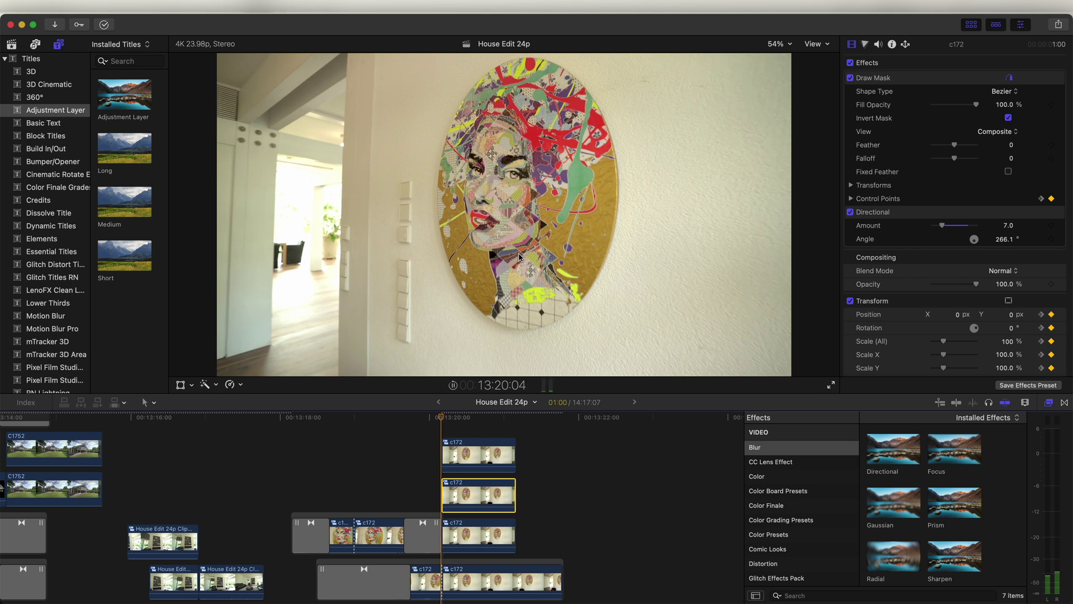
Show the copy's video animation, move its Transform keyframe to 02:13, and play back
key(space)
right_click(483, 495)
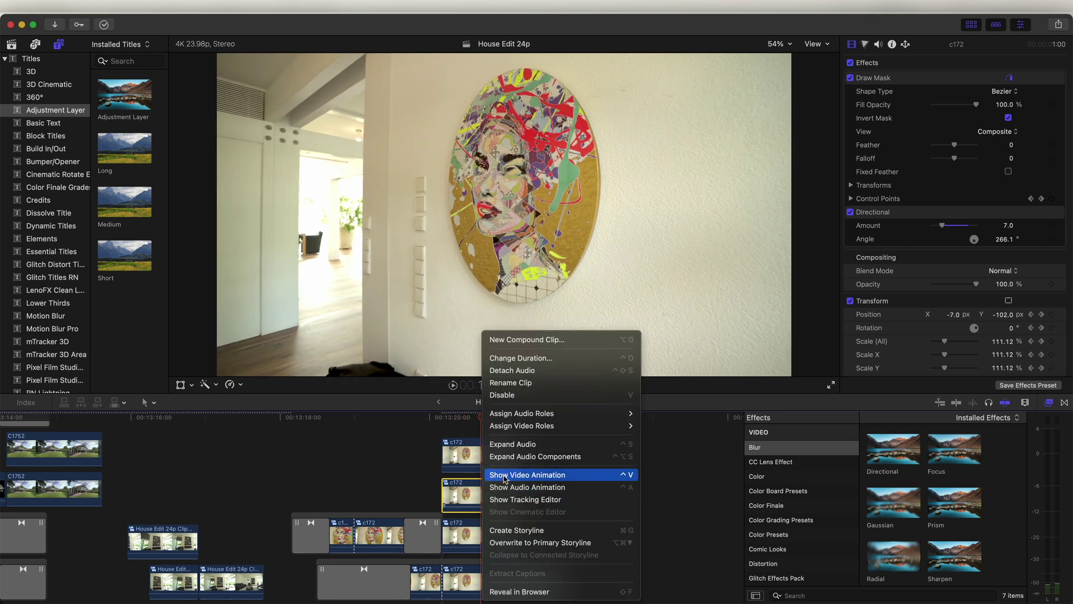
click(529, 479)
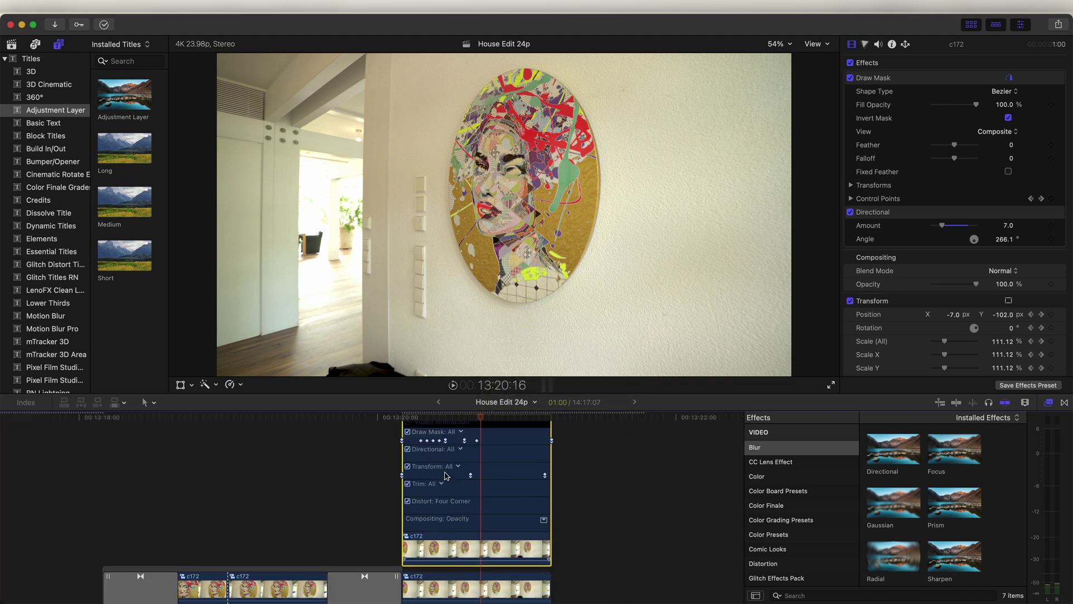
drag(471, 476, 449, 480)
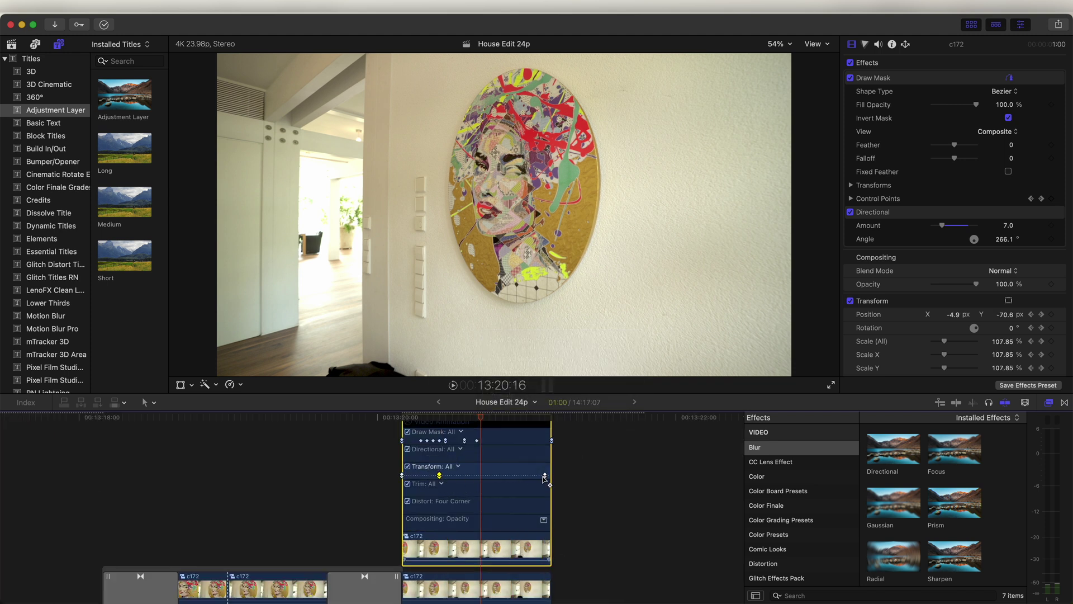
drag(531, 477, 488, 478)
key(space)
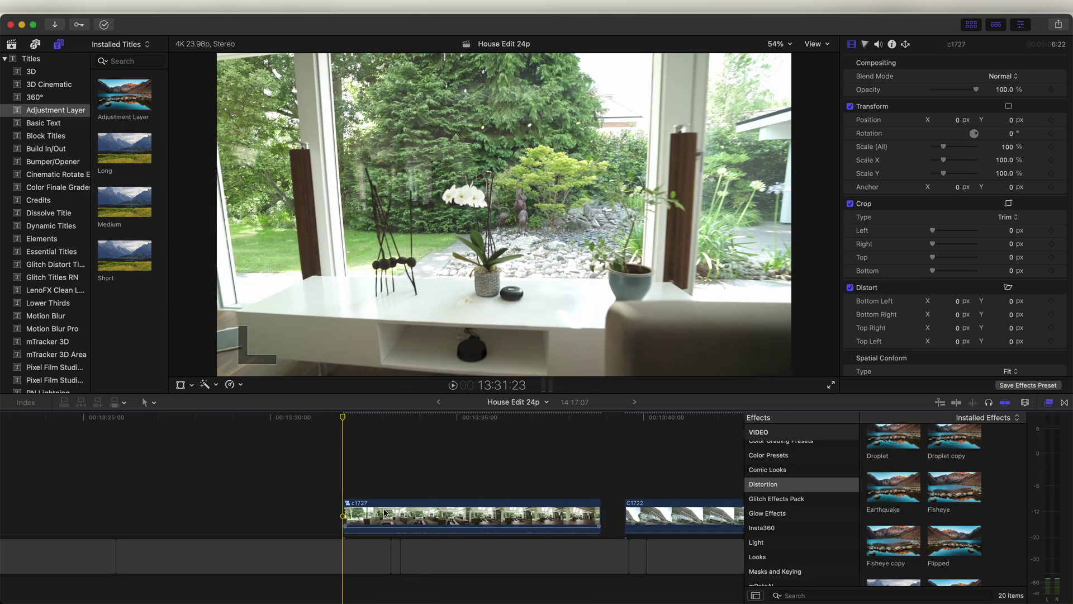
Make a held c1727 copy, trim off its reverse part, and insert a 02:07 hold before c1727
drag(385, 519, 385, 478)
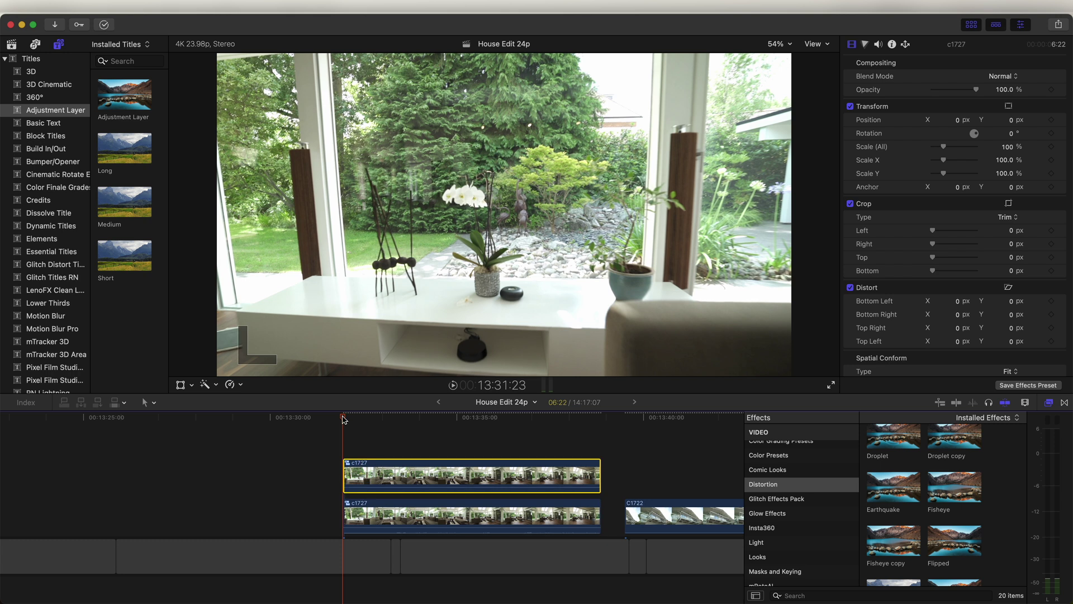
key(shift+h)
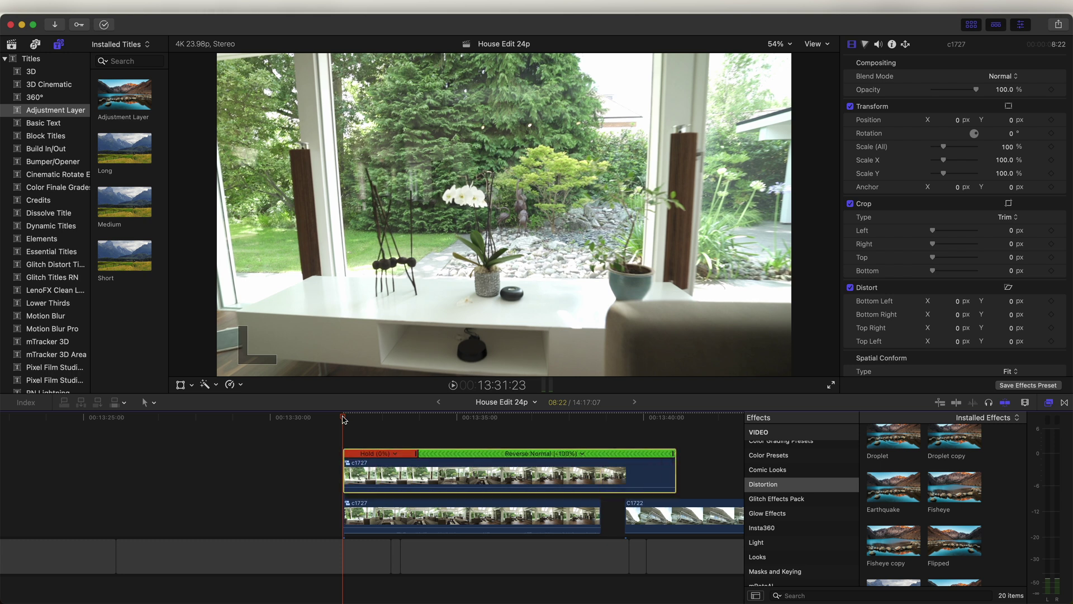
drag(418, 453, 513, 455)
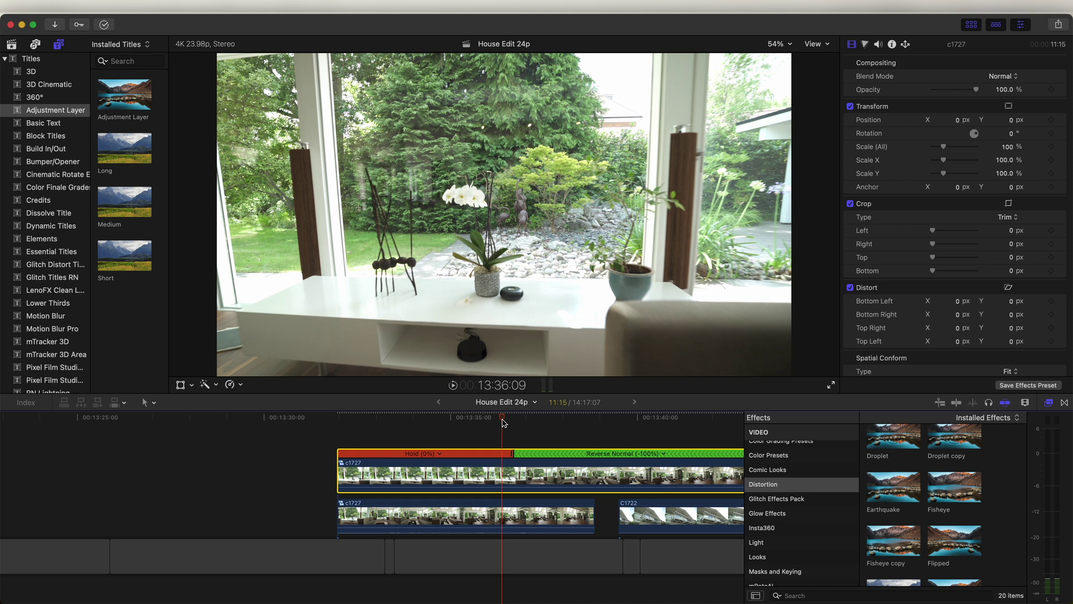
key(alt+])
drag(439, 464, 400, 505)
key(alt+[)
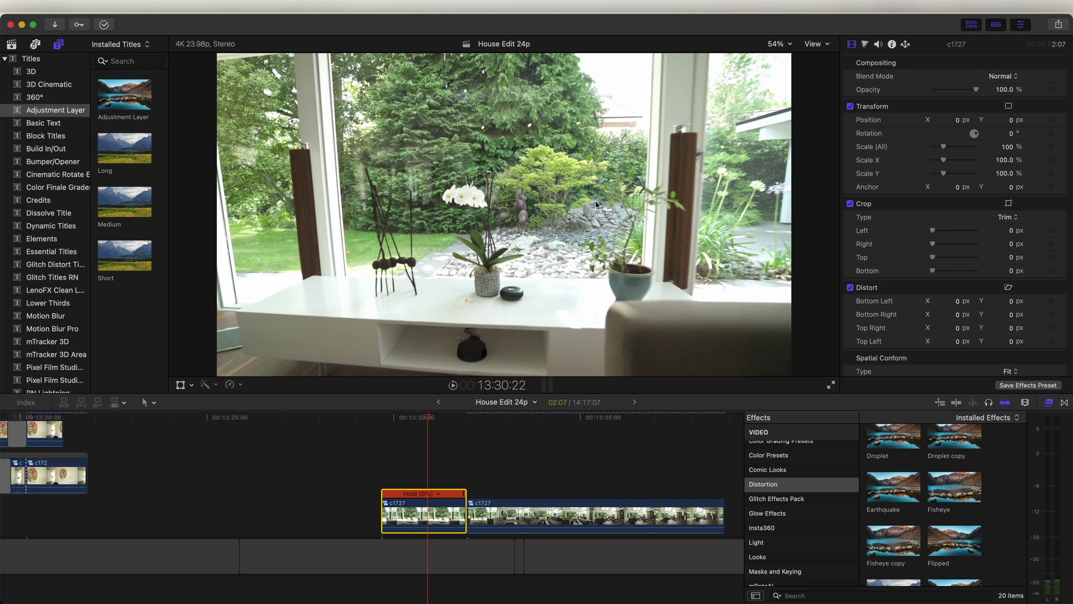
Save the screenshot, crop it to the orchid in Preview, remove the background, and save
right_click(980, 550)
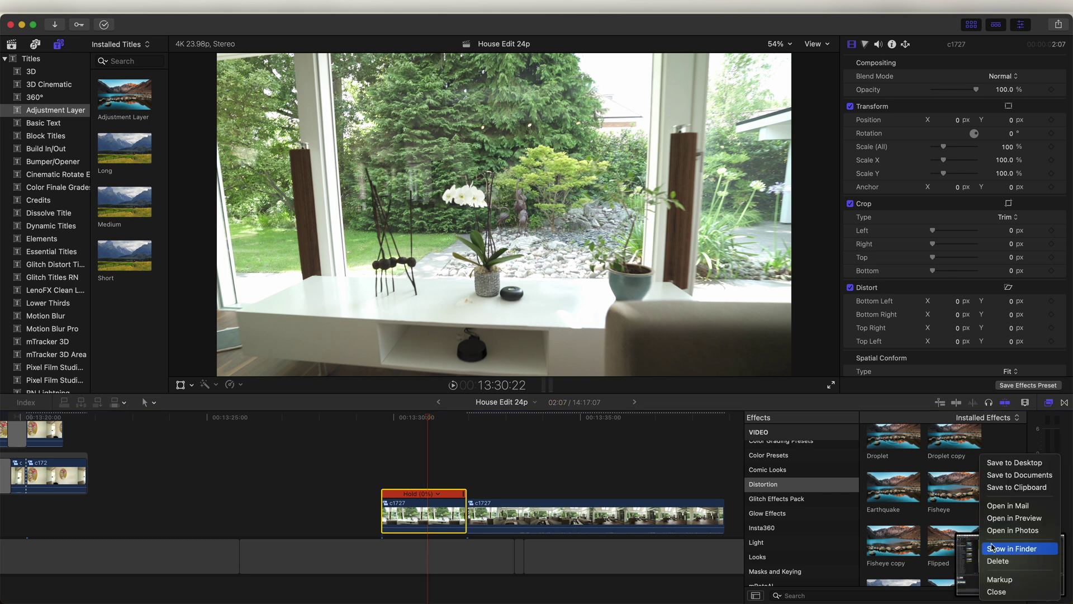
click(1009, 462)
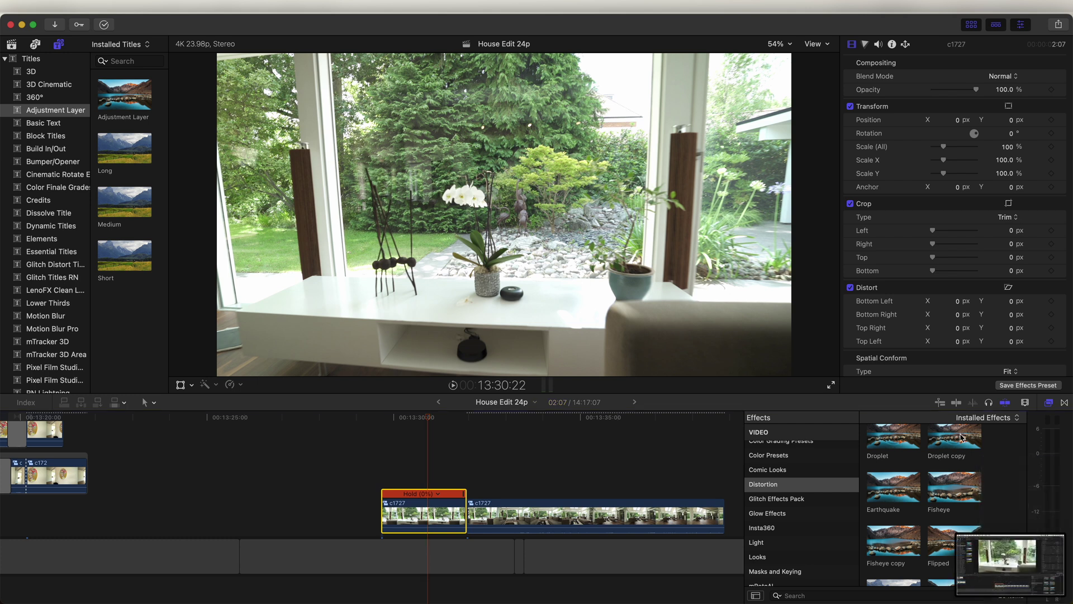
double_click(437, 155)
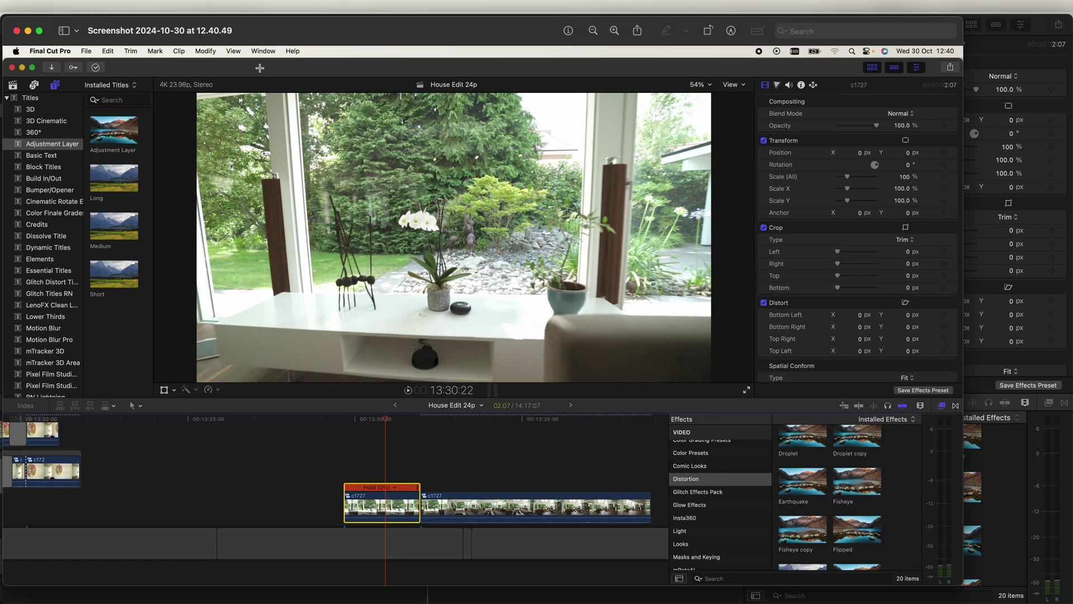
key(shift+super+a)
drag(412, 272, 510, 407)
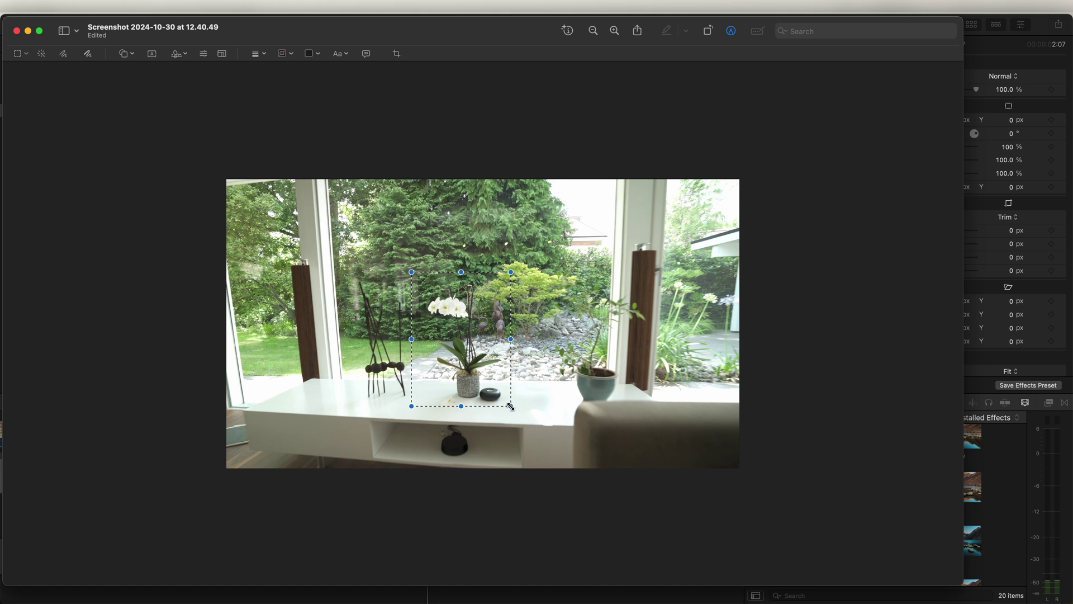
key(super+k)
click(180, 8)
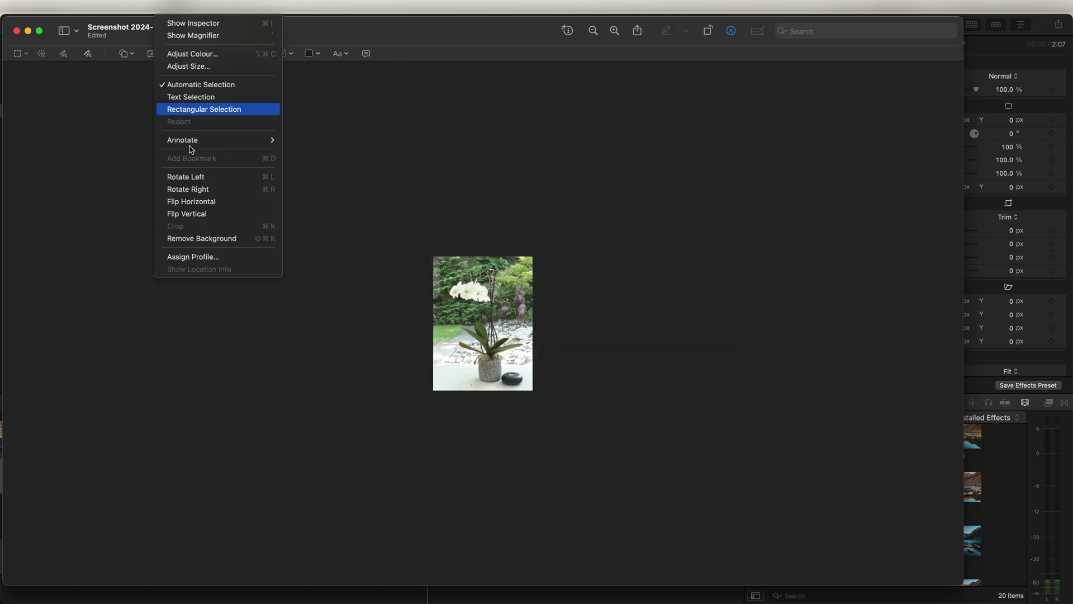
click(213, 238)
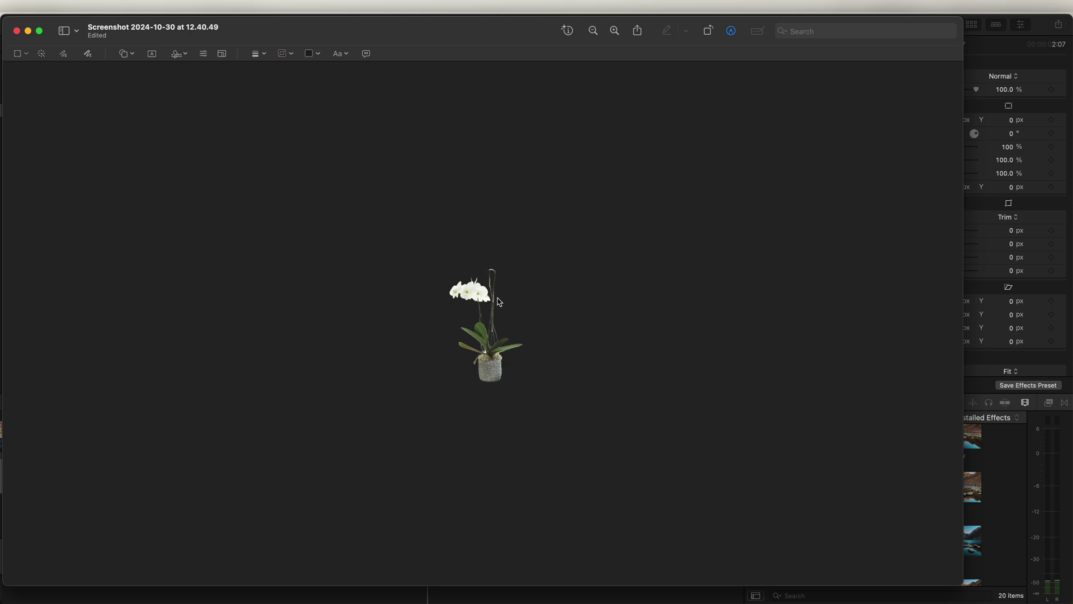
key(super+s)
click(14, 32)
Place the orchid cutout over the real plant and scale it to about 46%
drag(427, 155, 266, 469)
key(shift+t)
drag(523, 296, 489, 282)
drag(943, 147, 938, 151)
drag(440, 131, 424, 159)
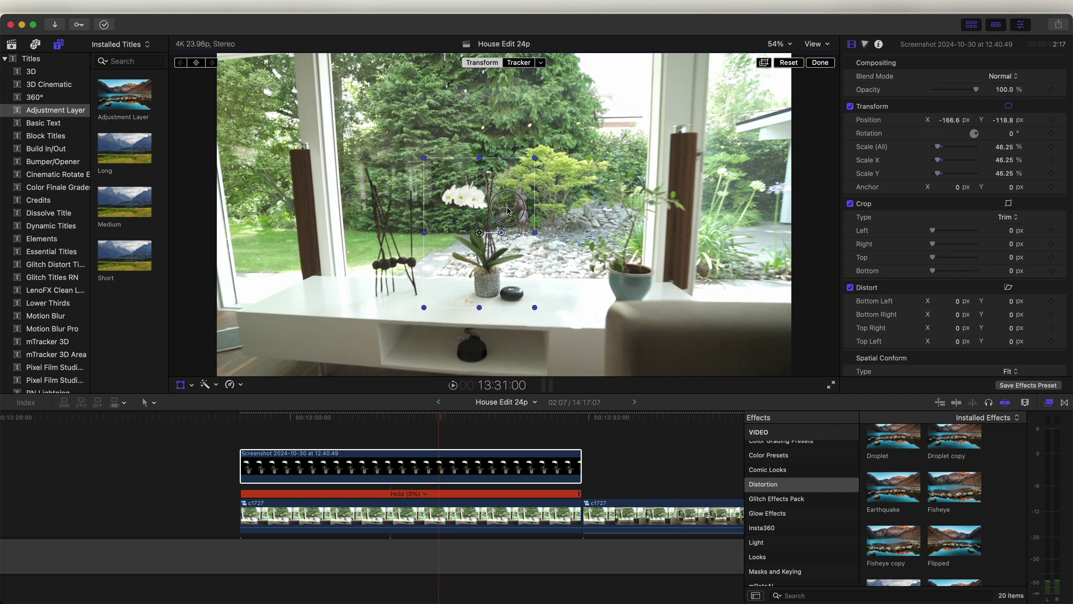
Overwrite the held window frame with the orchid cut-out clip and apply a Draw Mask to it
key(alt+super+Down)
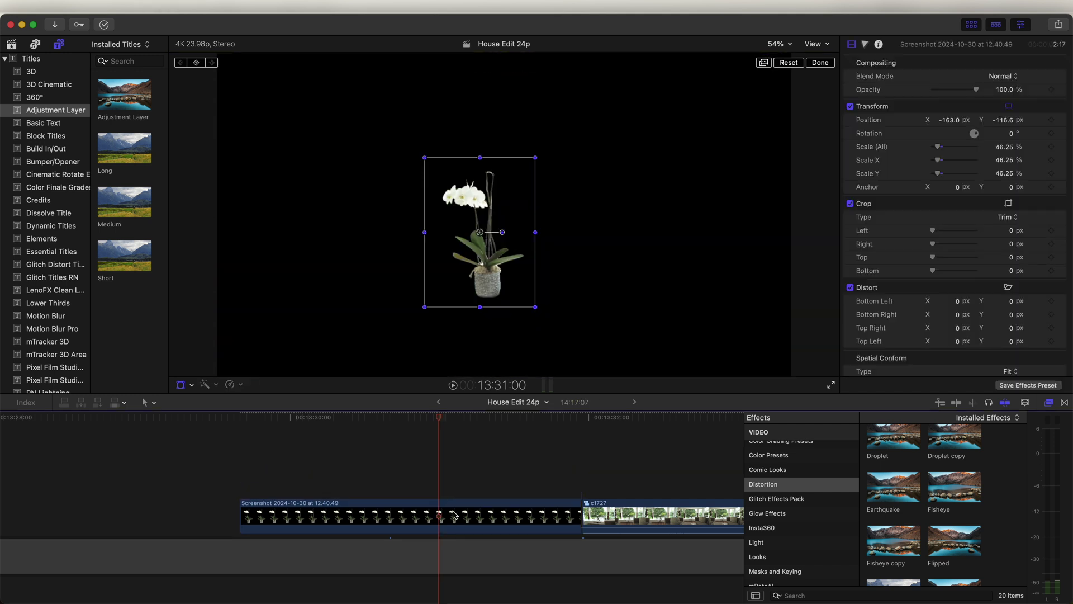
click(441, 522)
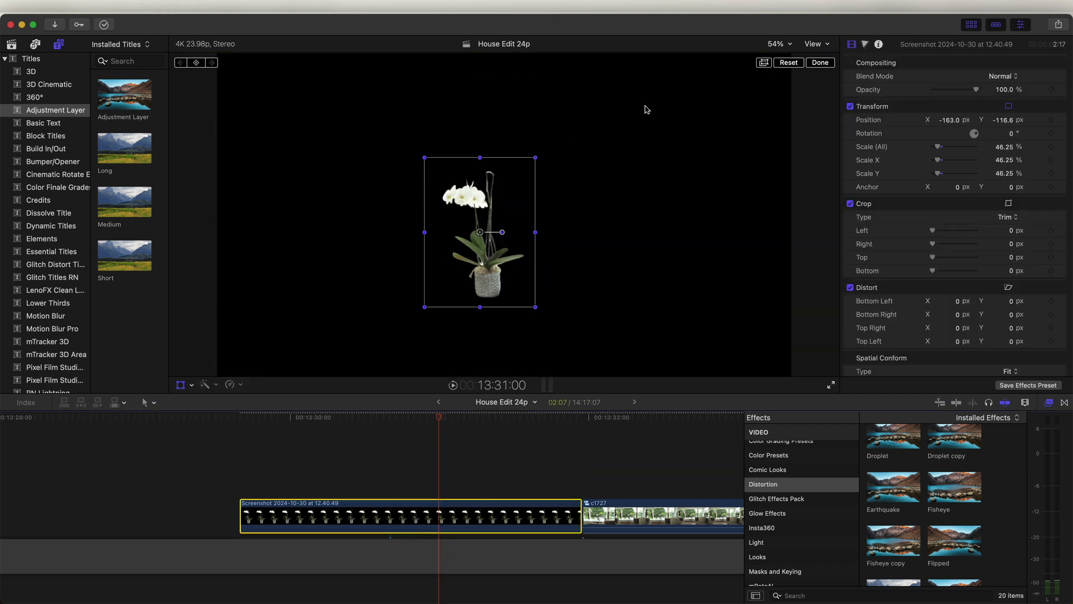
click(819, 64)
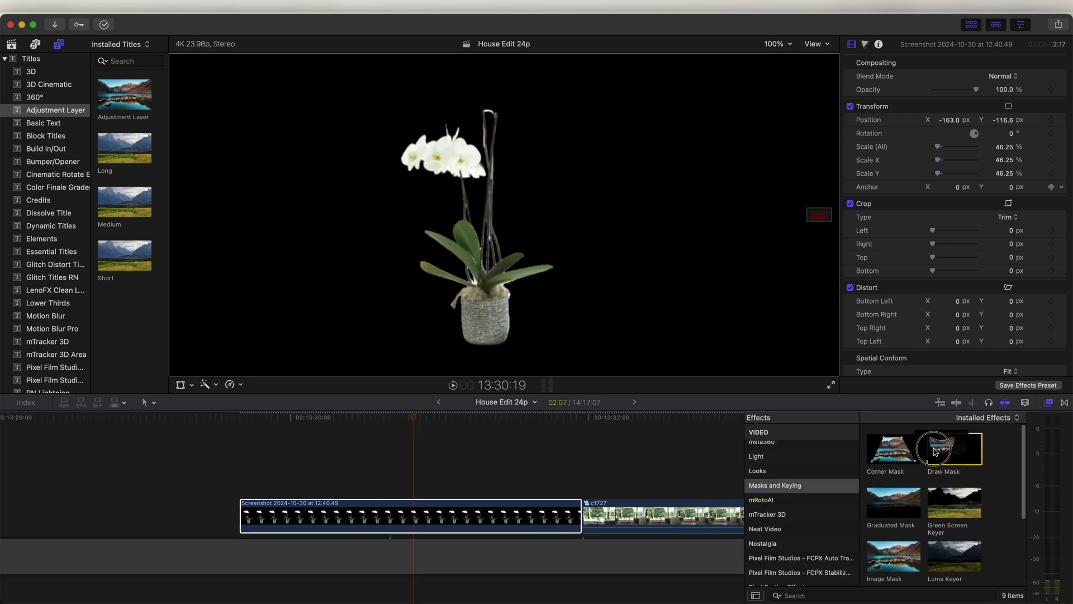
mouse_move(954, 447)
mouse_down()
mouse_move(442, 487)
mouse_move(420, 509)
mouse_up()
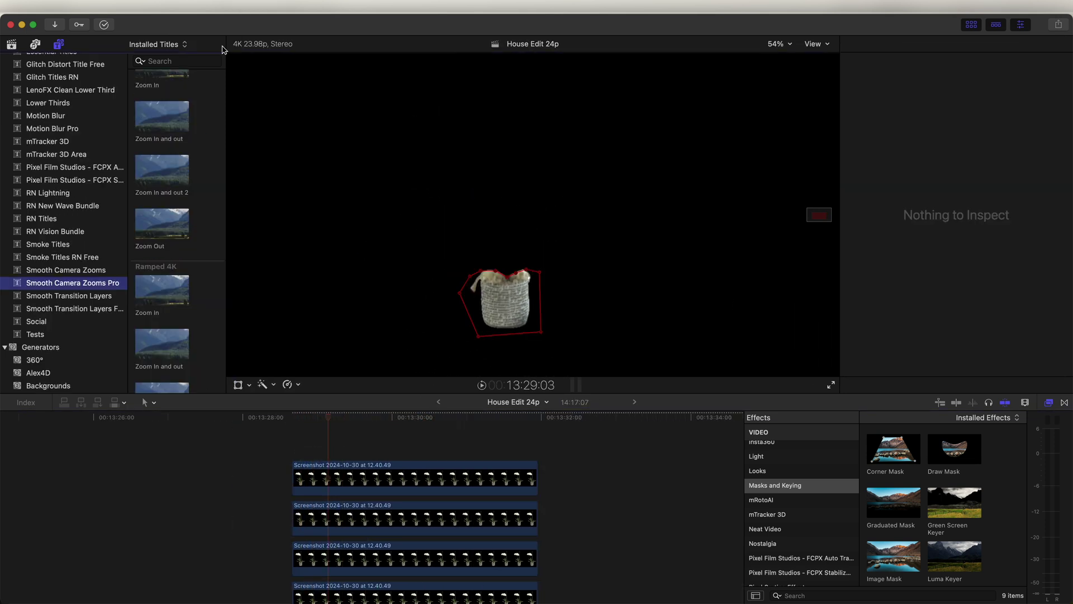
Place the Zoom In and out 2 title above the orchid clips and extend it over them
scroll(170, 241, down, 3)
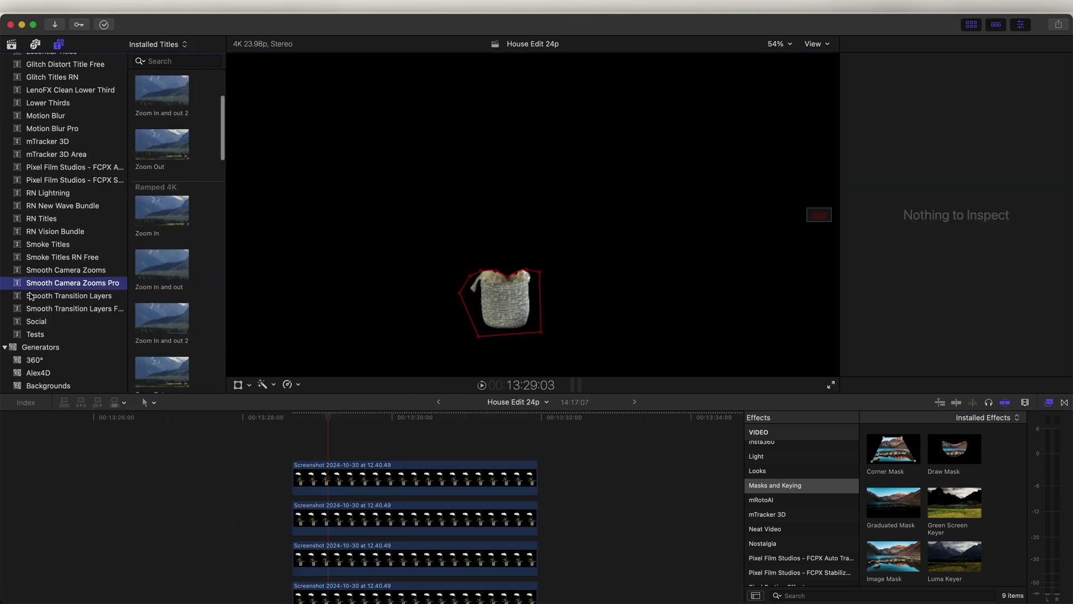
scroll(182, 265, down, 2)
drag(180, 267, 295, 448)
drag(456, 447, 532, 449)
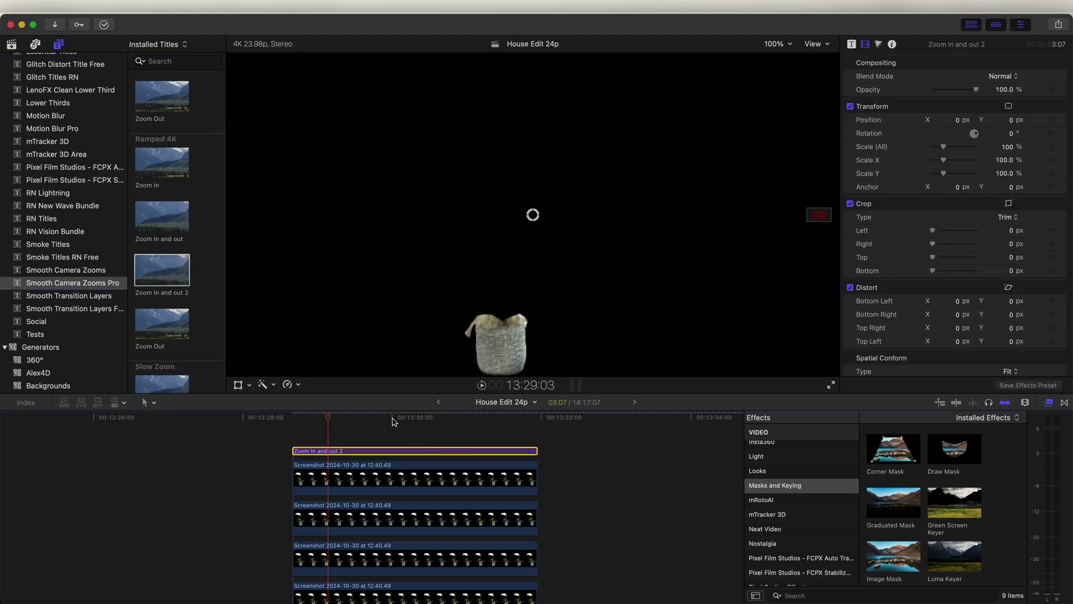
Combine the stacked orchid clips into a new compound clip and apply RN Sharpen
drag(276, 447, 350, 561)
right_click(350, 560)
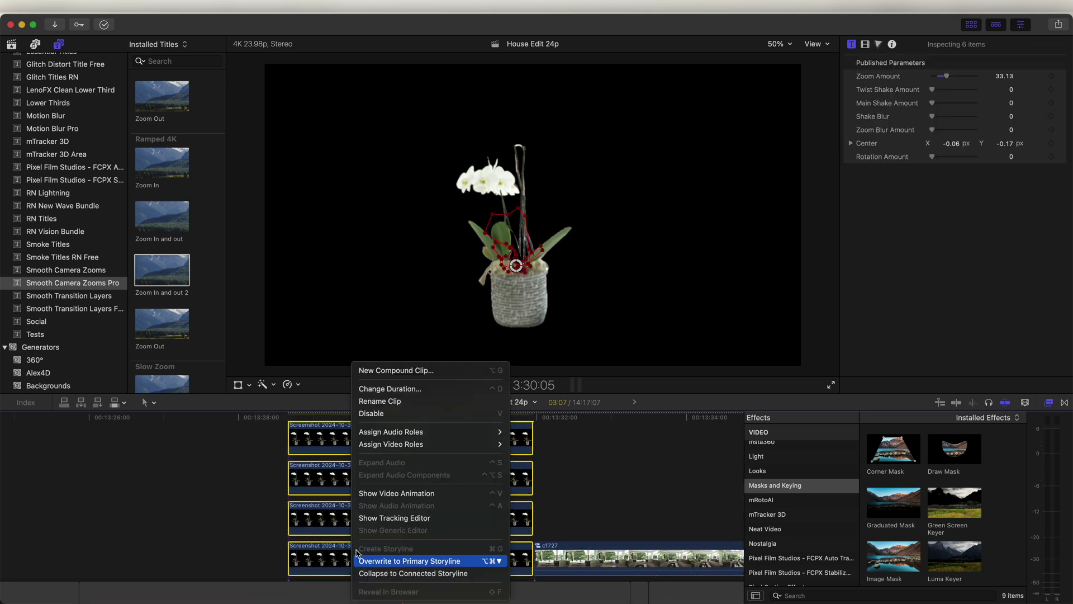
click(396, 371)
click(692, 333)
drag(893, 449, 513, 520)
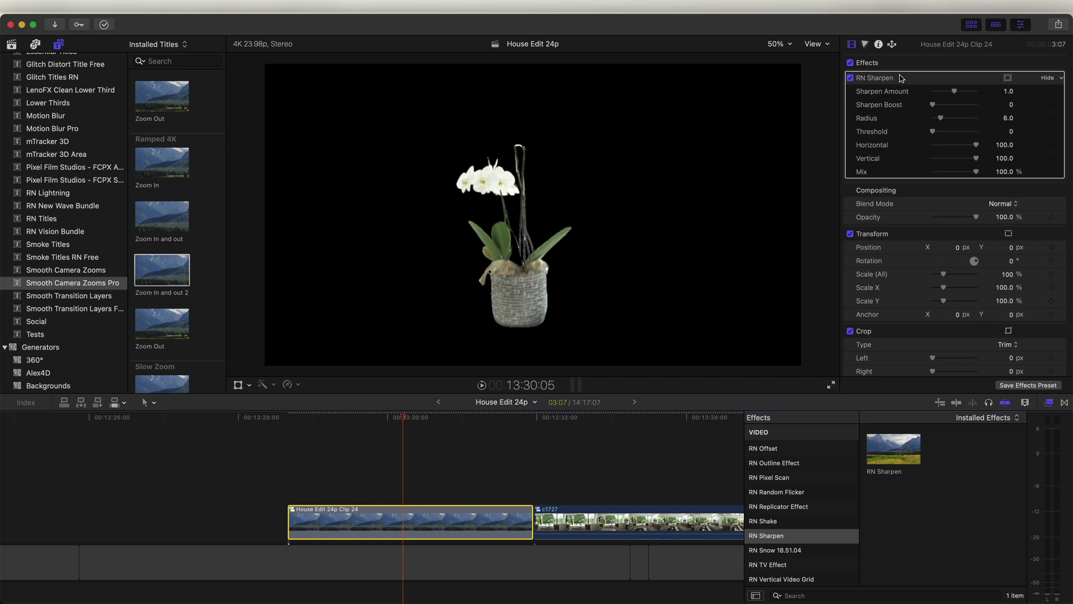
Raise Sharpen Amount to 2.0 and add the RN Mask Glow Energy outline to the orchid
drag(954, 91, 976, 90)
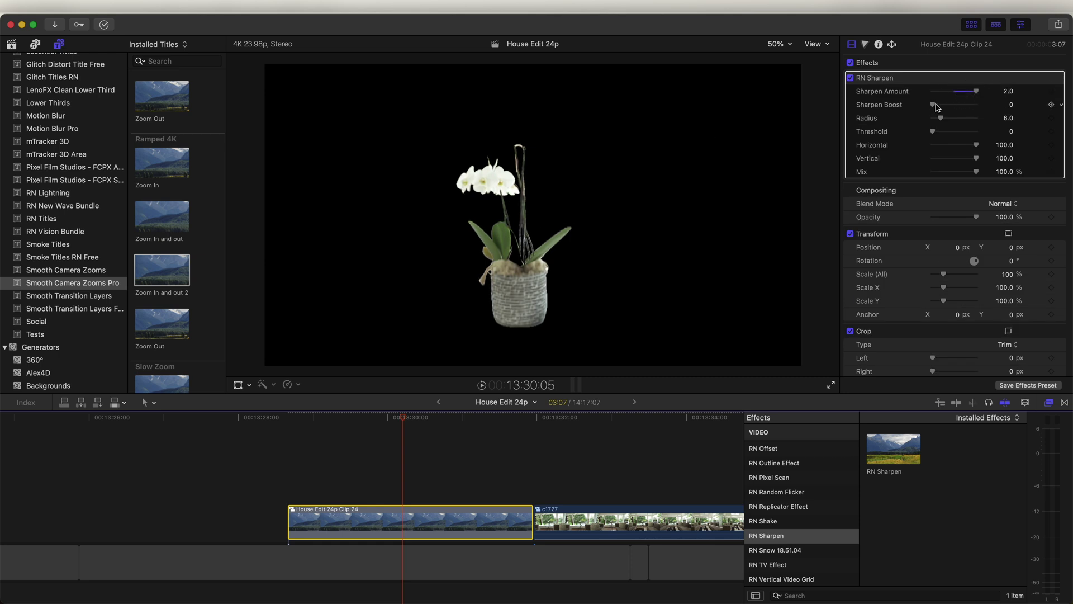
scroll(838, 531, up, 6)
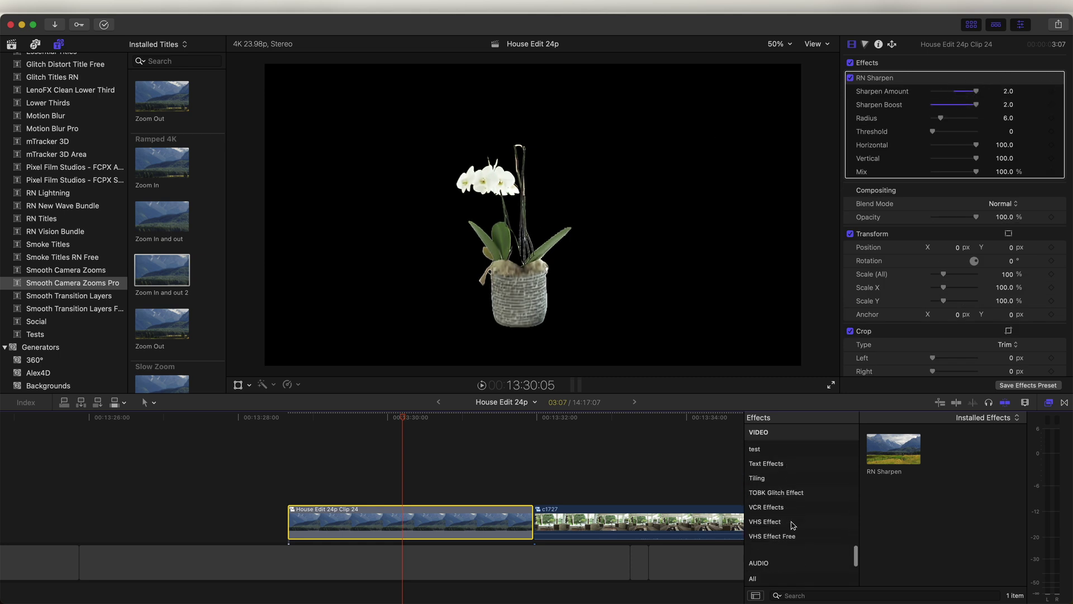
click(794, 498)
drag(952, 452, 400, 516)
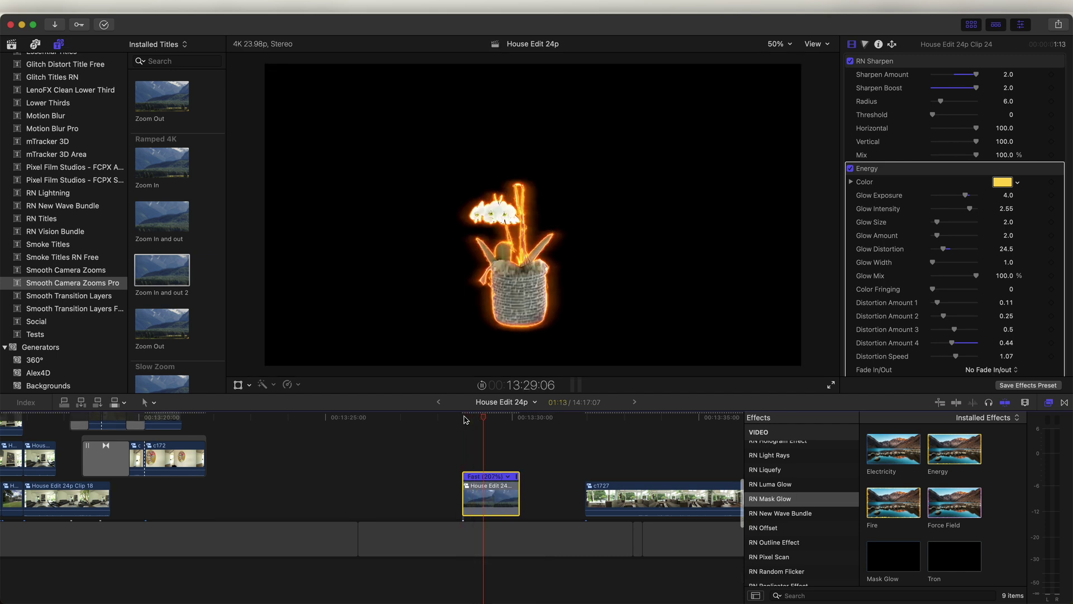
Scrub and play back the glowing orchid compound clip
mouse_move(465, 419)
mouse_down()
mouse_move(479, 419)
mouse_move(467, 421)
mouse_up()
key(space)
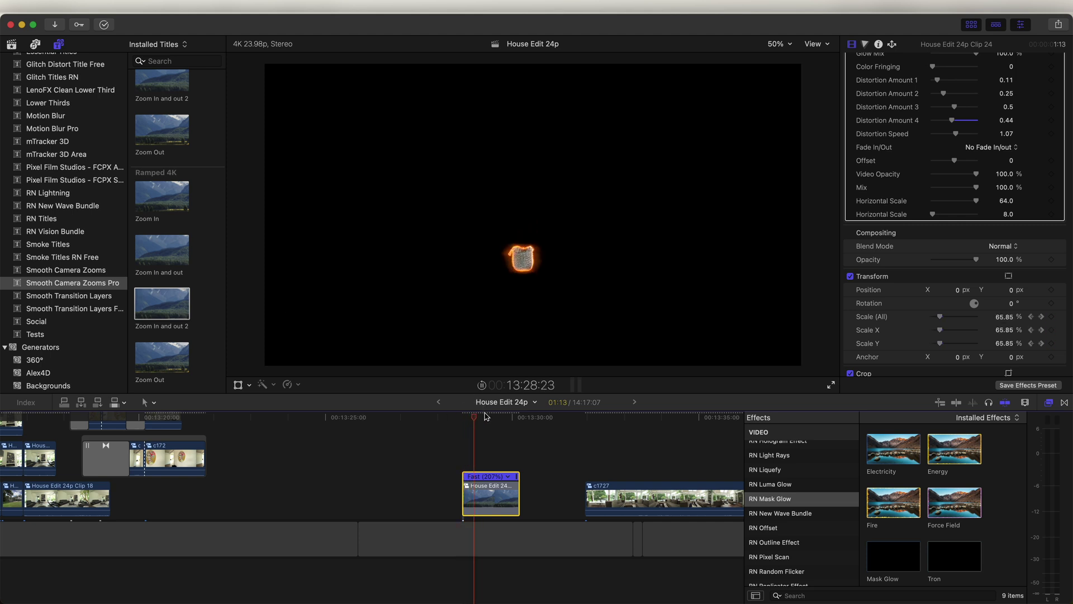
key(space)
scroll(536, 492, left, 5)
Move the Fast (207%) orchid clip earlier onto the top lane and replay that section
scroll(548, 503, up, 2)
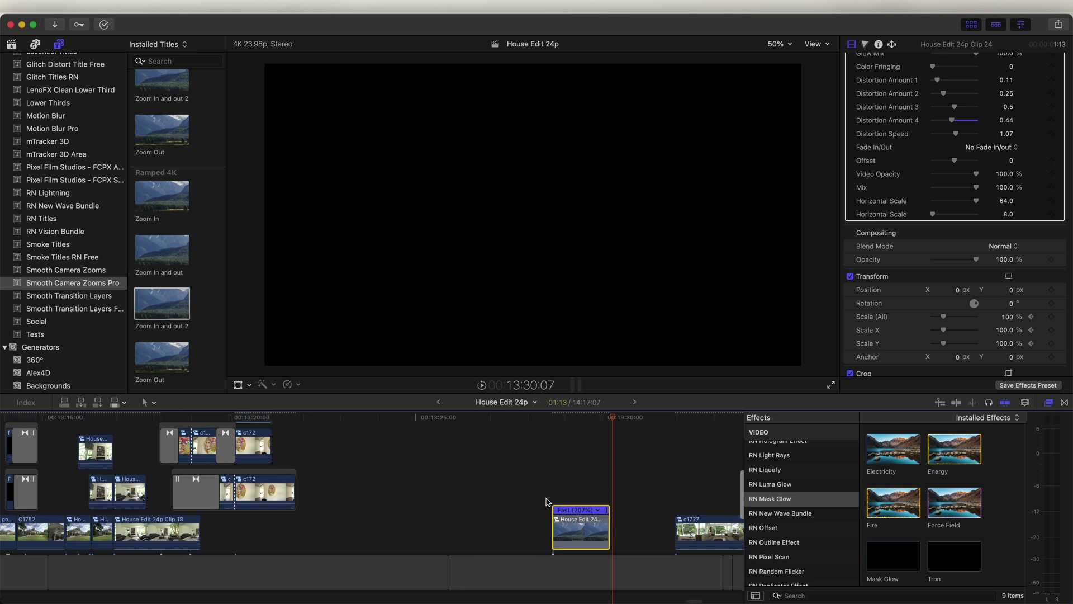
drag(556, 523, 335, 445)
key(super+equal)
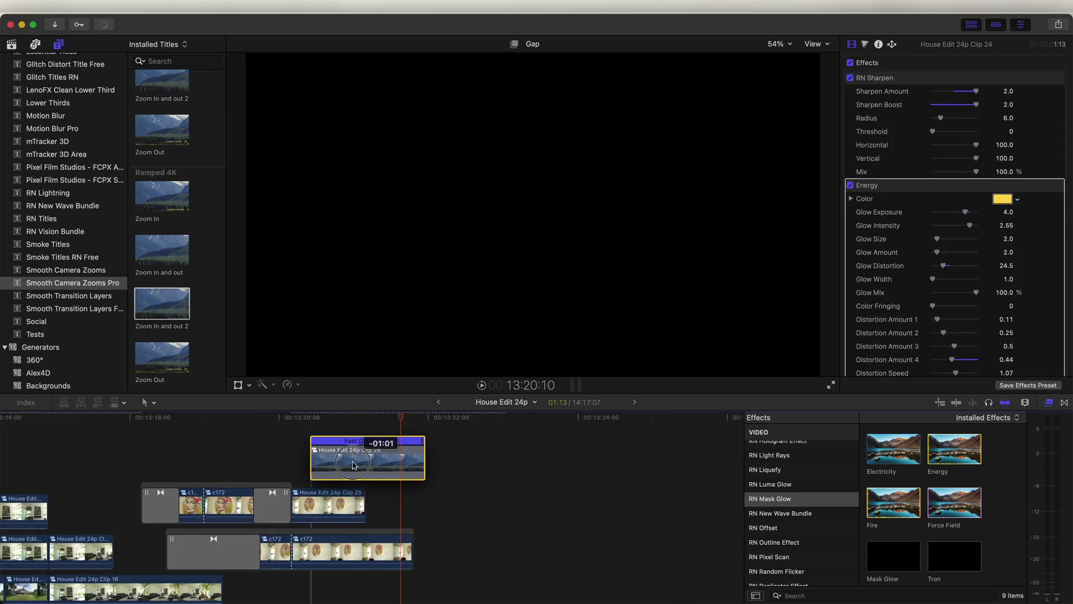
key(shift+slash)
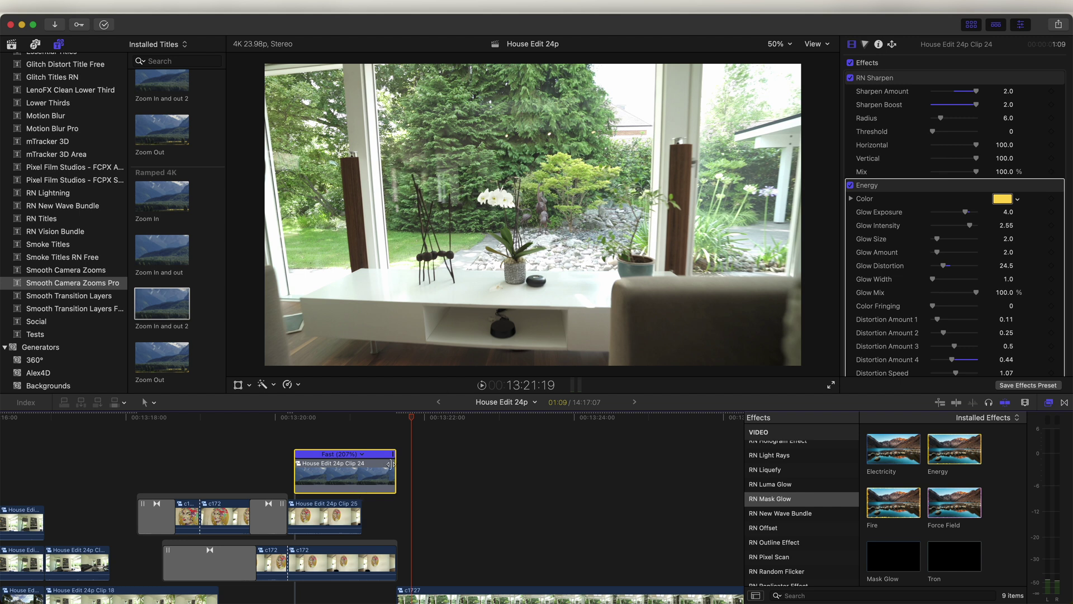
Duplicate window shot c1727 onto the row directly above it
scroll(390, 463, down, 3)
click(414, 539)
drag(434, 541, 433, 502)
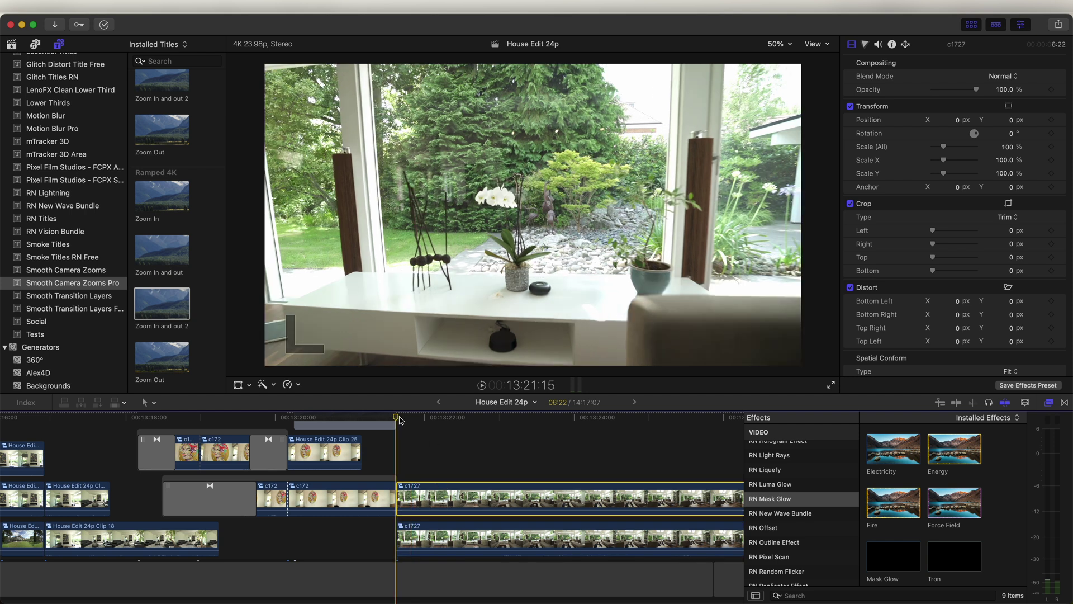
Freeze the c1727 copy with a Hold, trim off the reverse part, and apply Draw Mask
key(shift+h)
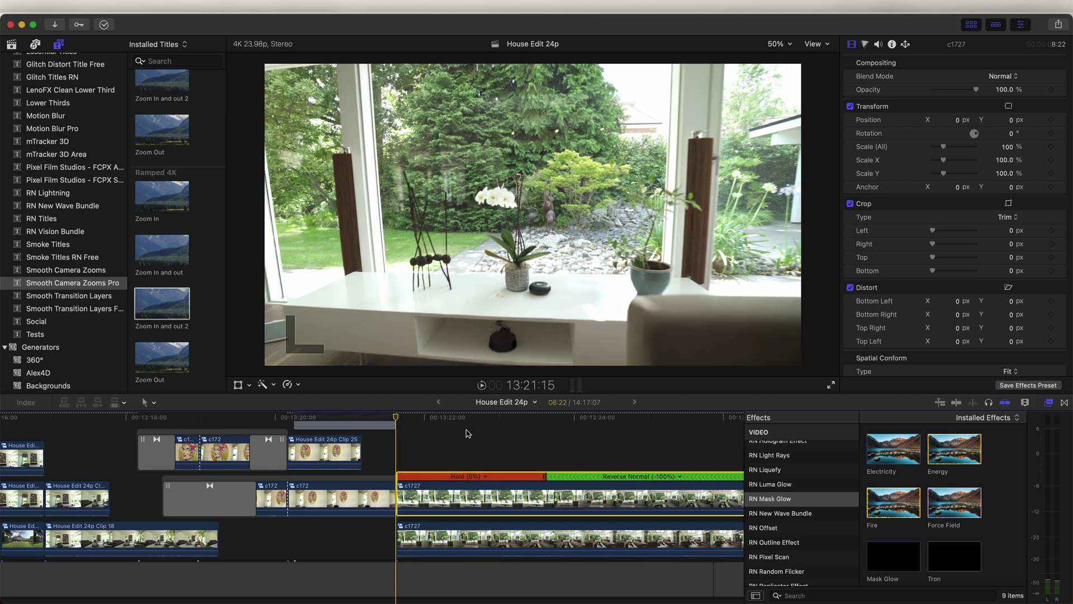
key(alt+])
click(775, 495)
mouse_move(954, 447)
mouse_down()
mouse_move(863, 433)
mouse_move(474, 506)
mouse_up()
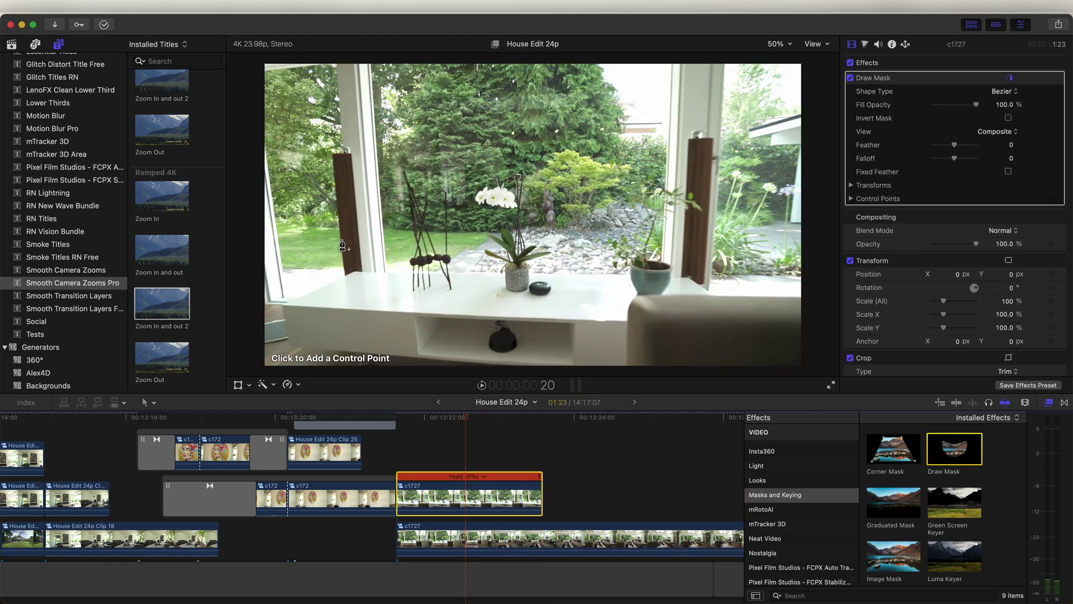
Outline the window frames and white table with a closed ten-point Draw Mask
click(335, 63)
click(342, 151)
click(346, 274)
click(283, 304)
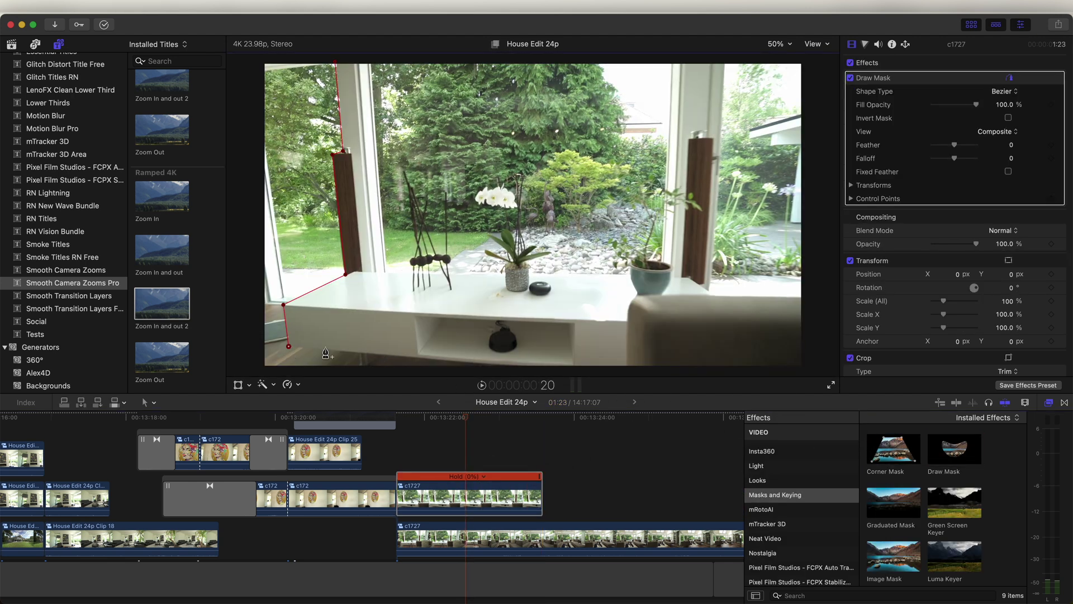
click(634, 302)
click(727, 60)
click(673, 58)
click(386, 272)
click(369, 60)
click(334, 61)
click(250, 385)
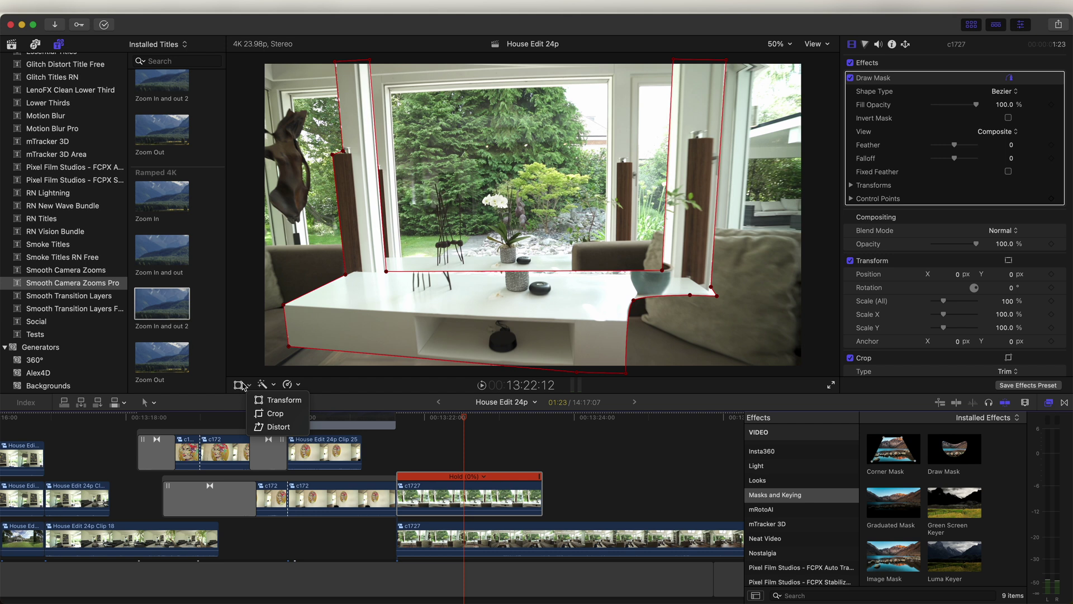
click(274, 413)
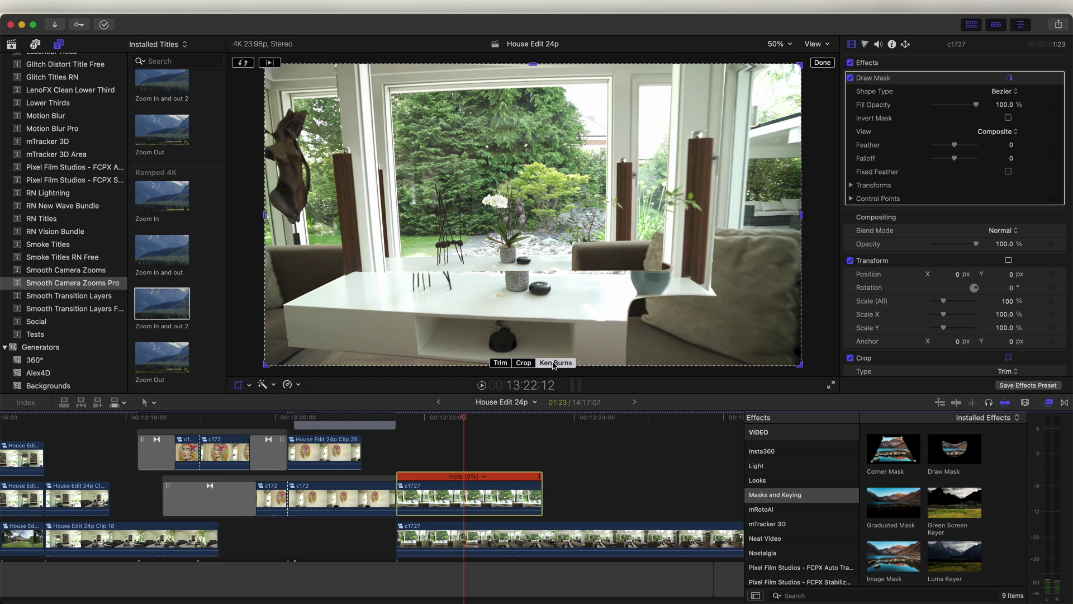
Give the masked freeze a Ken Burns move with a raised Start frame and lift it to the top lane
click(555, 363)
drag(438, 179, 447, 52)
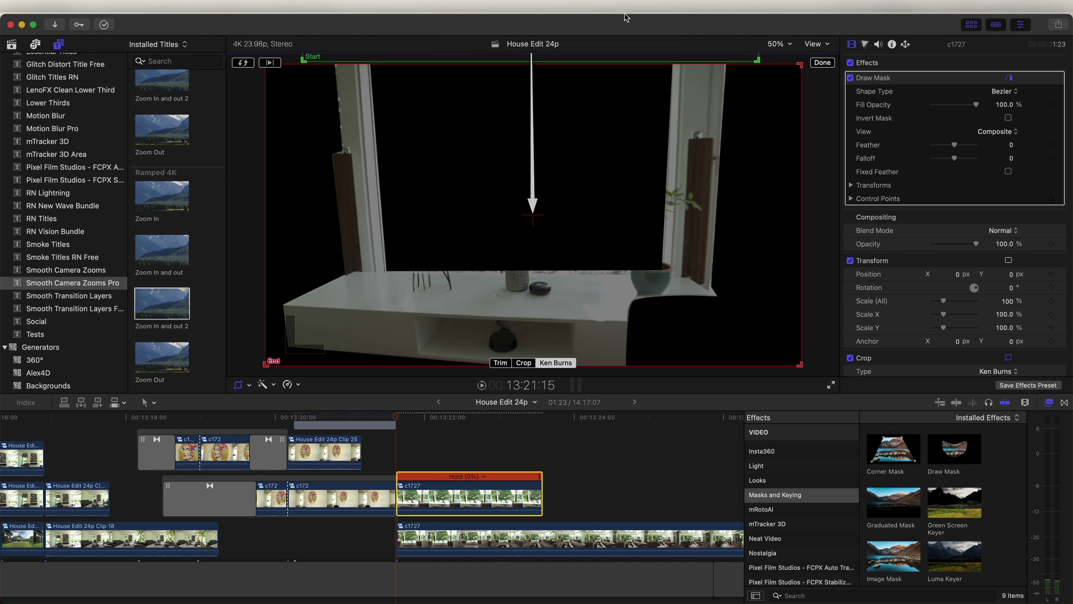
click(821, 62)
drag(452, 493, 338, 420)
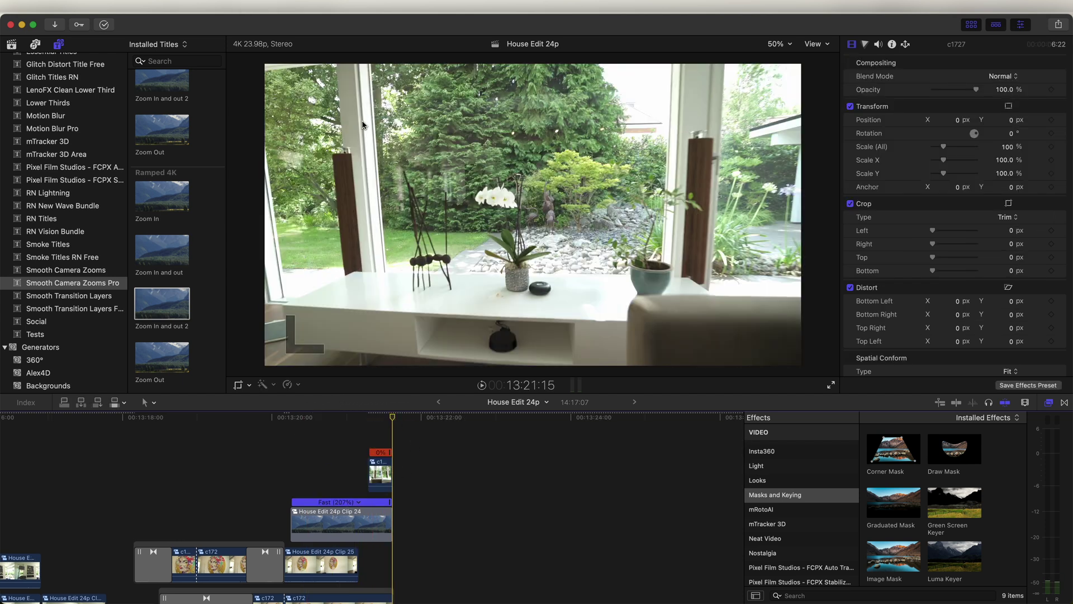
Place the Short adjustment layer title over the c1727 window freeze
scroll(78, 167, up, 8)
click(56, 110)
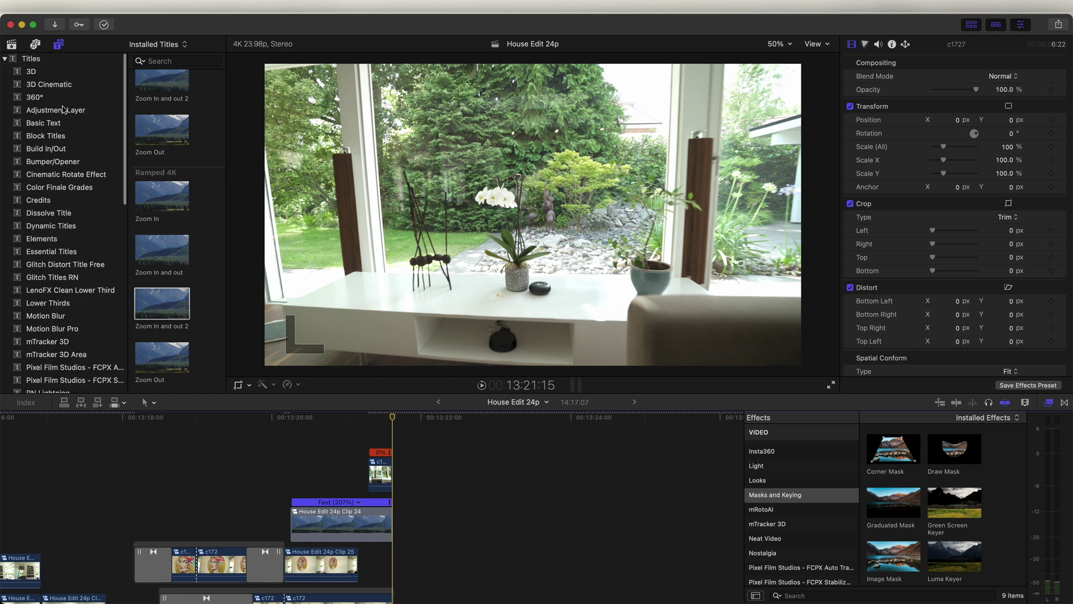
drag(163, 252, 398, 441)
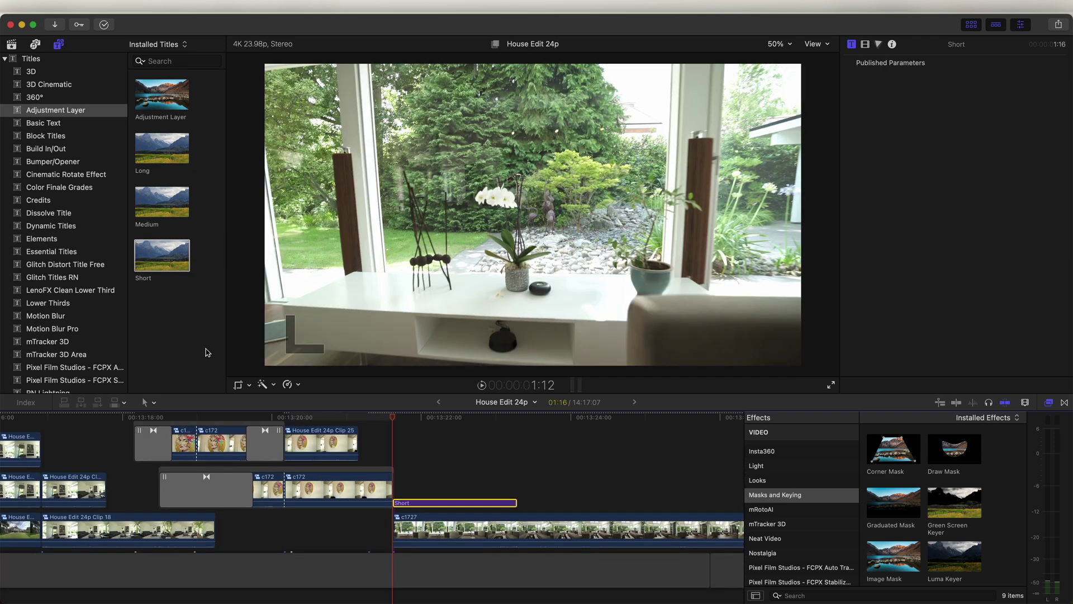
click(407, 417)
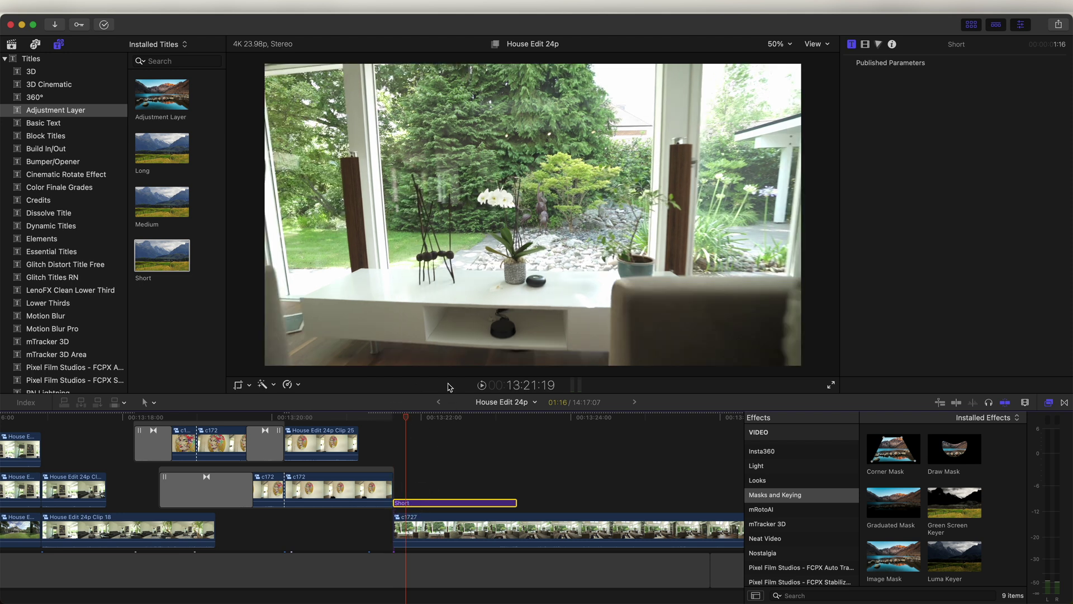
Apply RN Shake's Flash Hit Shake to the Short layer and lower its Flash Amount
scroll(810, 500, down, 10)
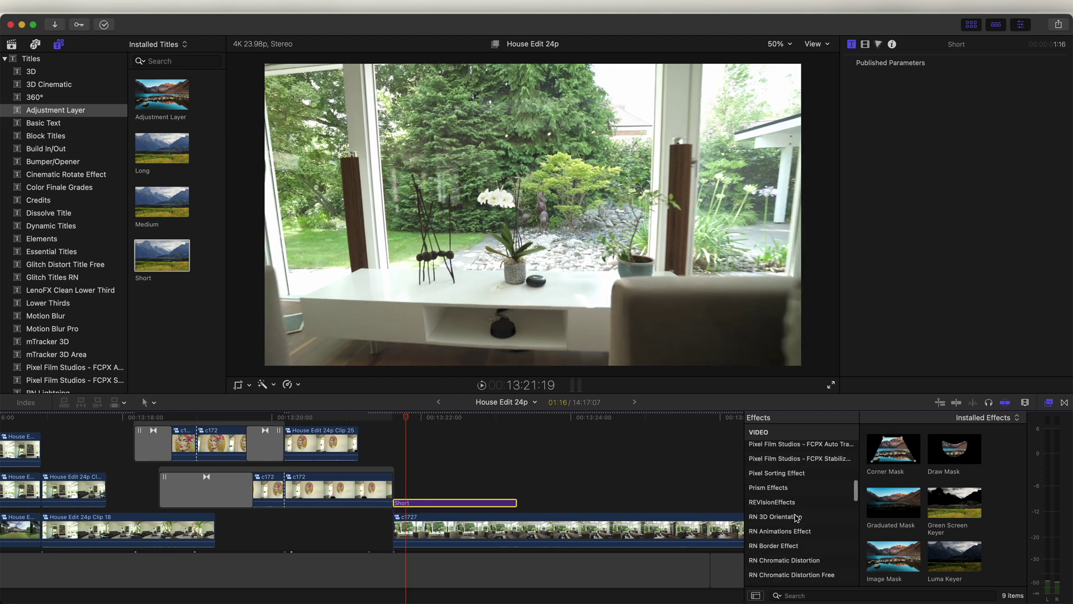
scroll(797, 531, down, 3)
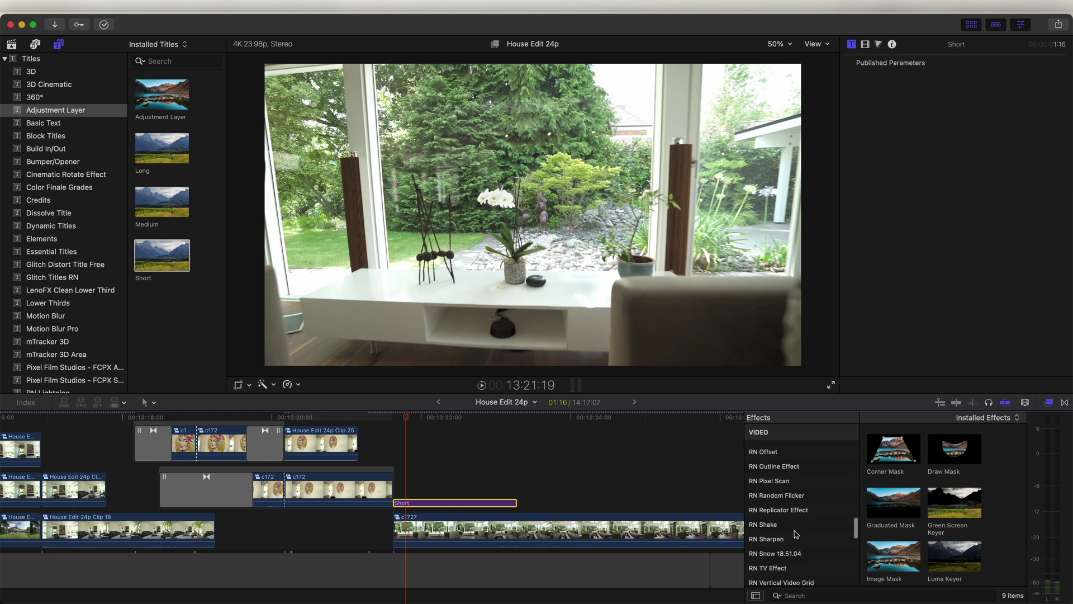
click(791, 526)
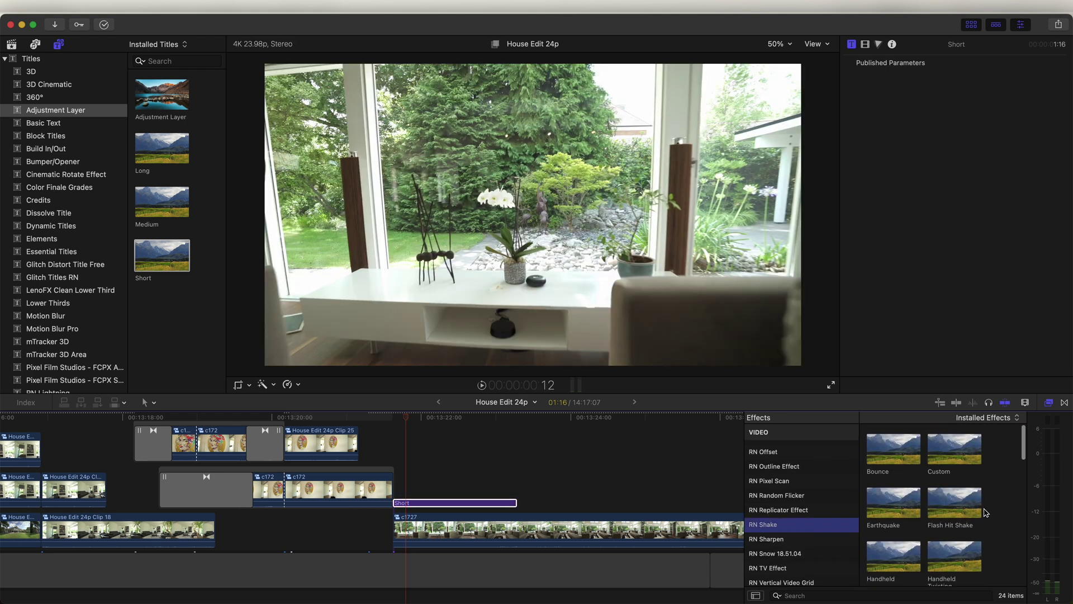
drag(955, 509, 427, 503)
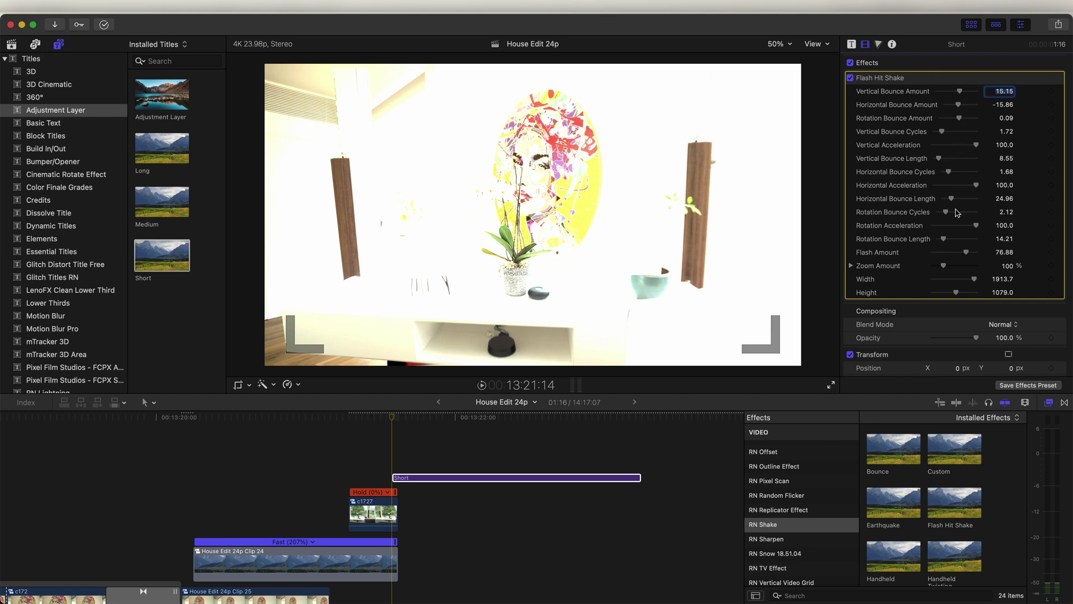
drag(951, 254, 957, 254)
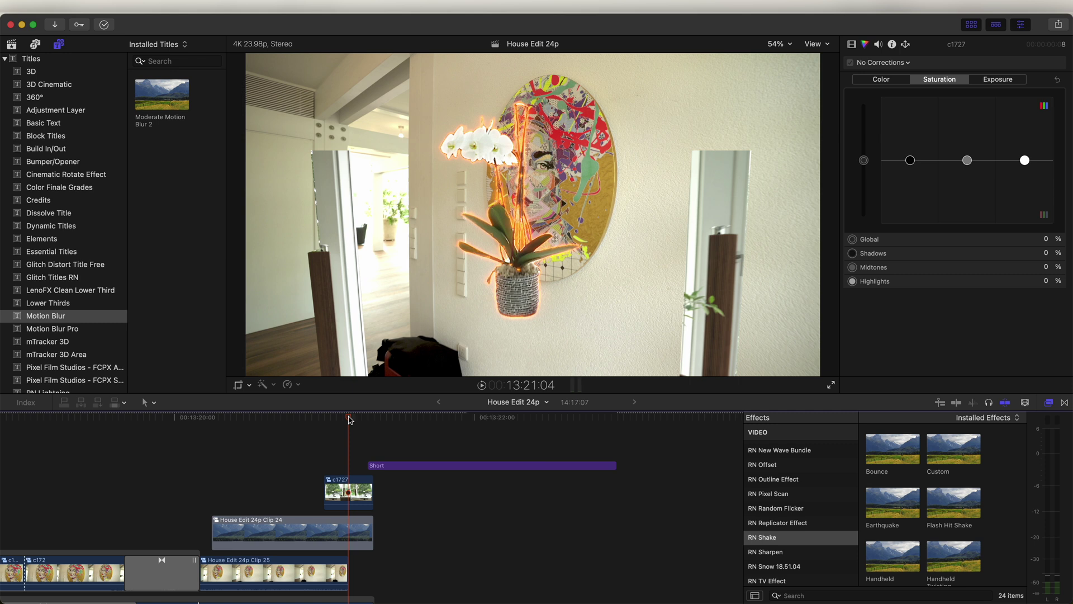
Add Moderate Motion Blur 2 above the Short layer and preview the blur and shake
drag(162, 104, 240, 451)
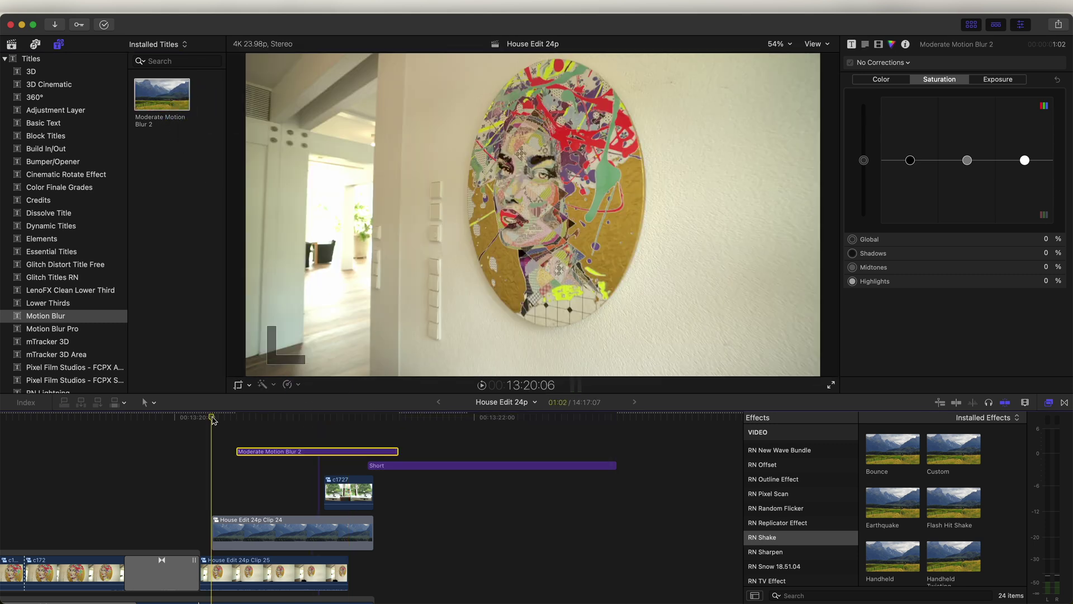
key(space)
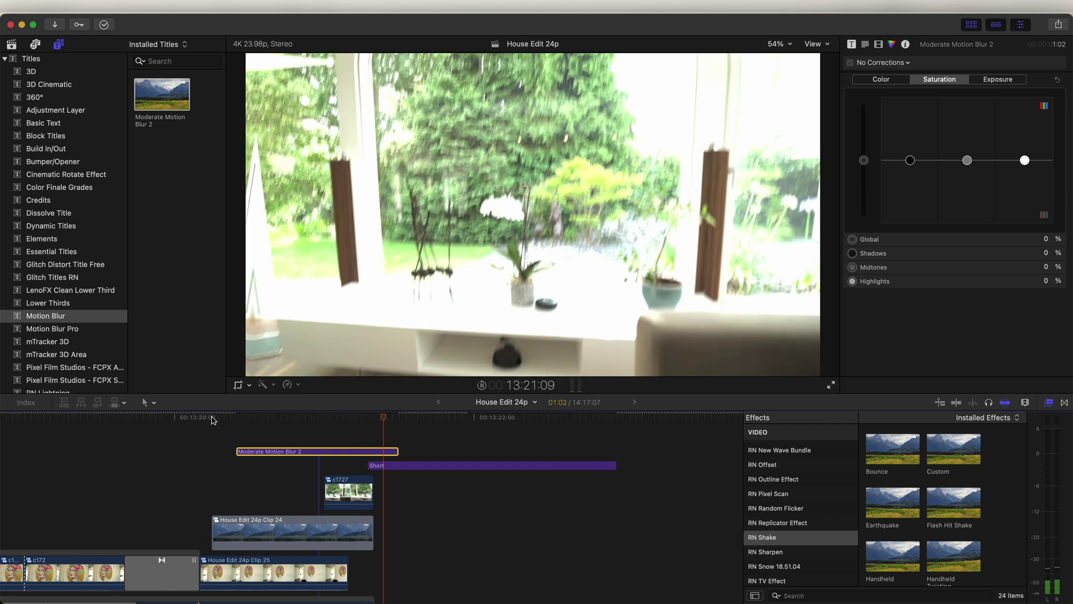
click(350, 419)
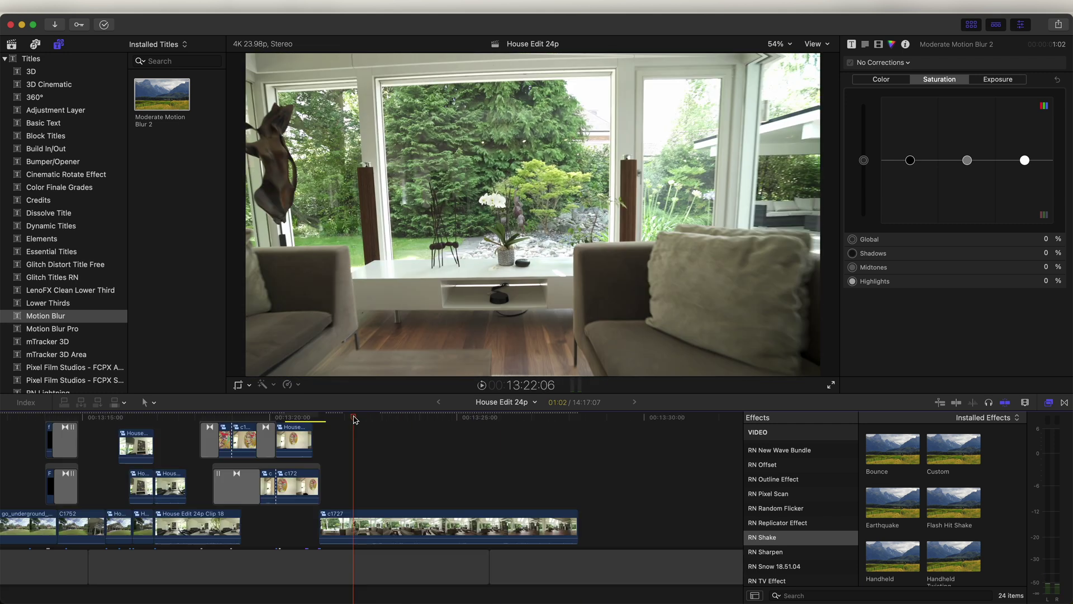
Range-select clip c1727, drag its retime handles into a speed ramp, and preview it
scroll(380, 477, down, 1)
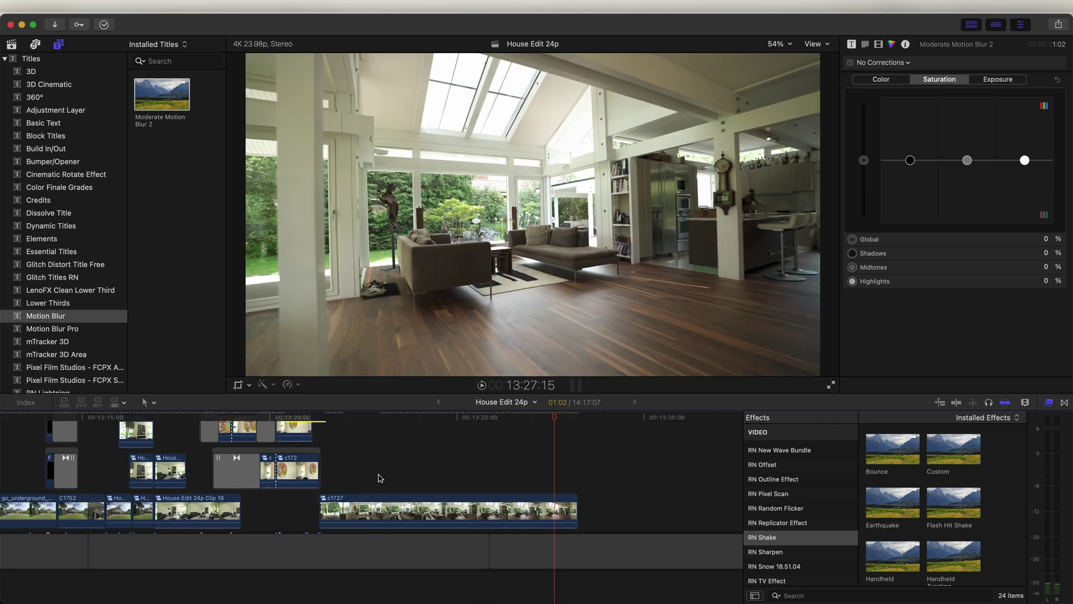
drag(337, 511, 531, 511)
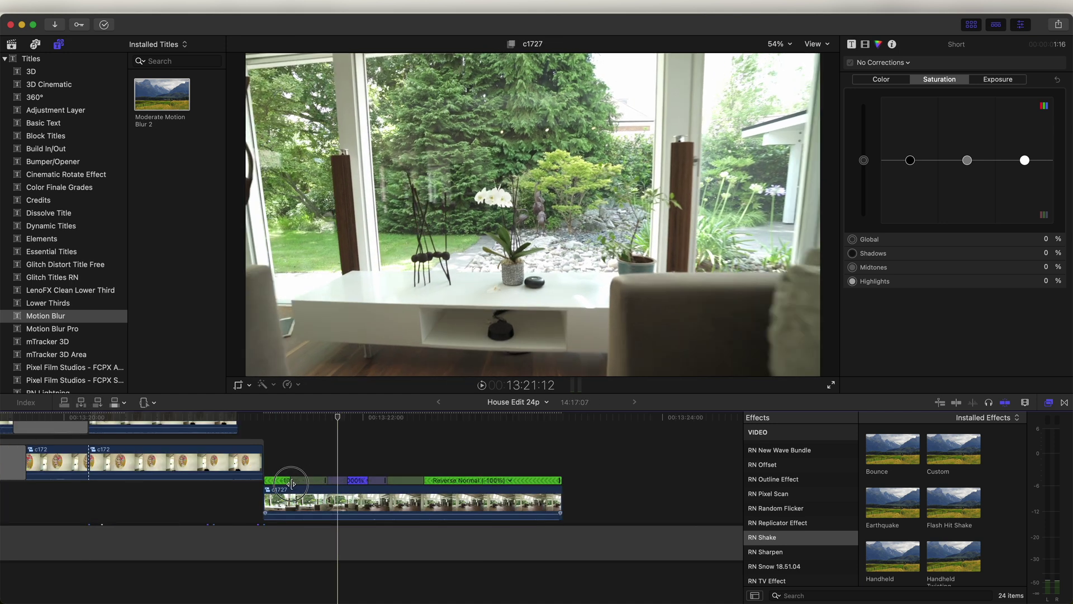
drag(278, 484, 355, 484)
key(space)
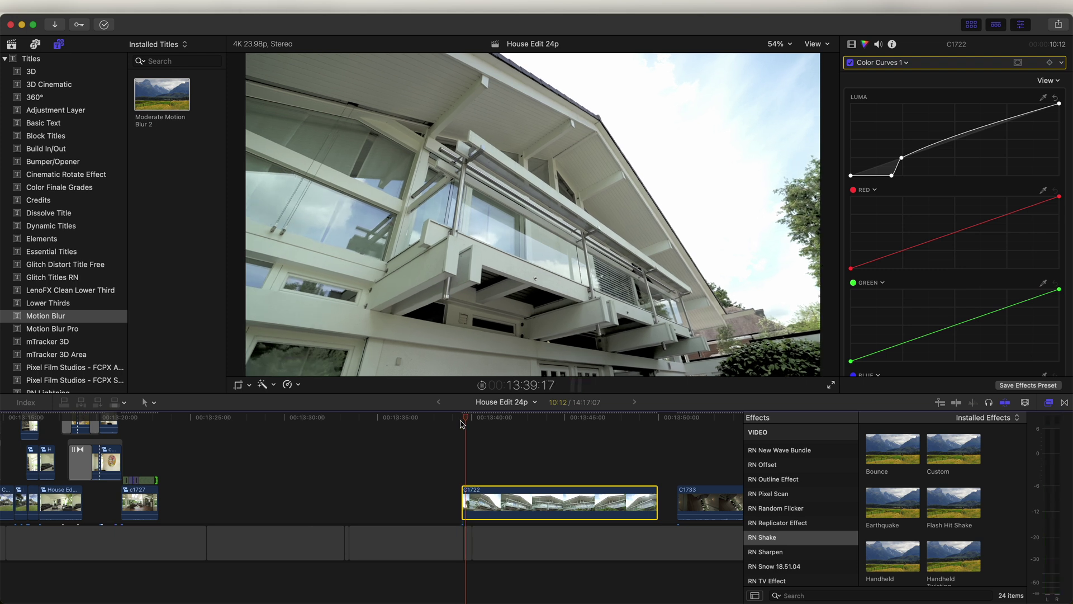
Duplicate C1722 above itself, freeze it with a Hold, trim at the playhead, and shift it earlier
key(super+equal)
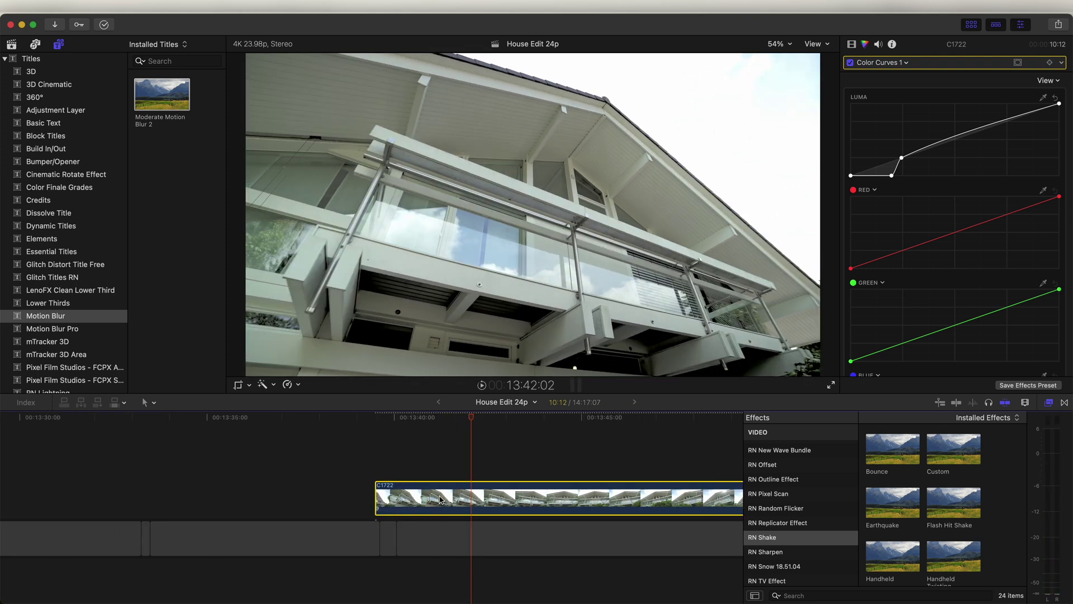
drag(438, 497, 385, 478)
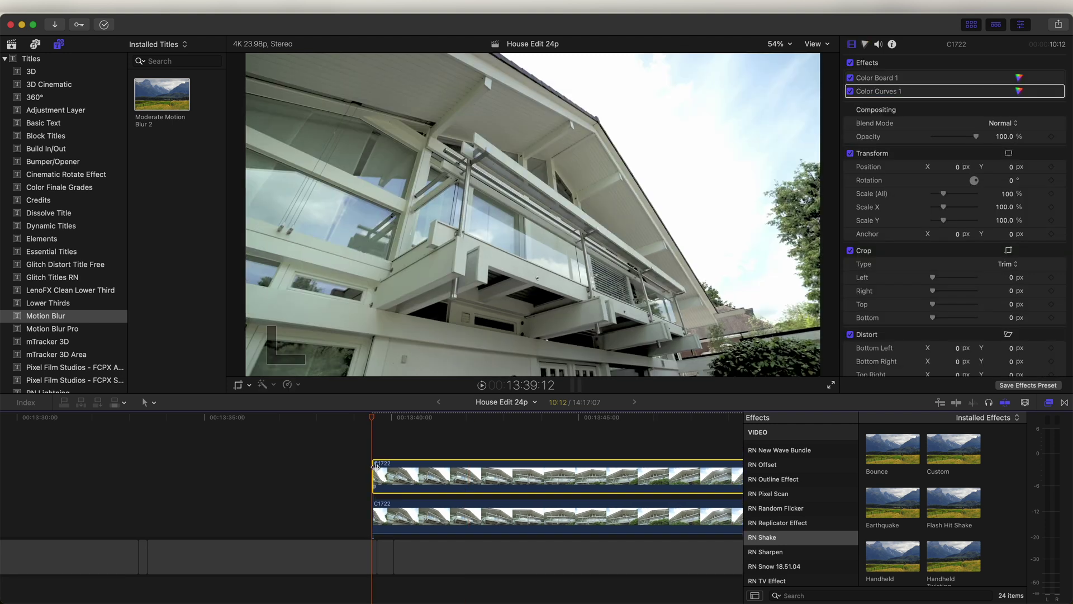
key(shift+h)
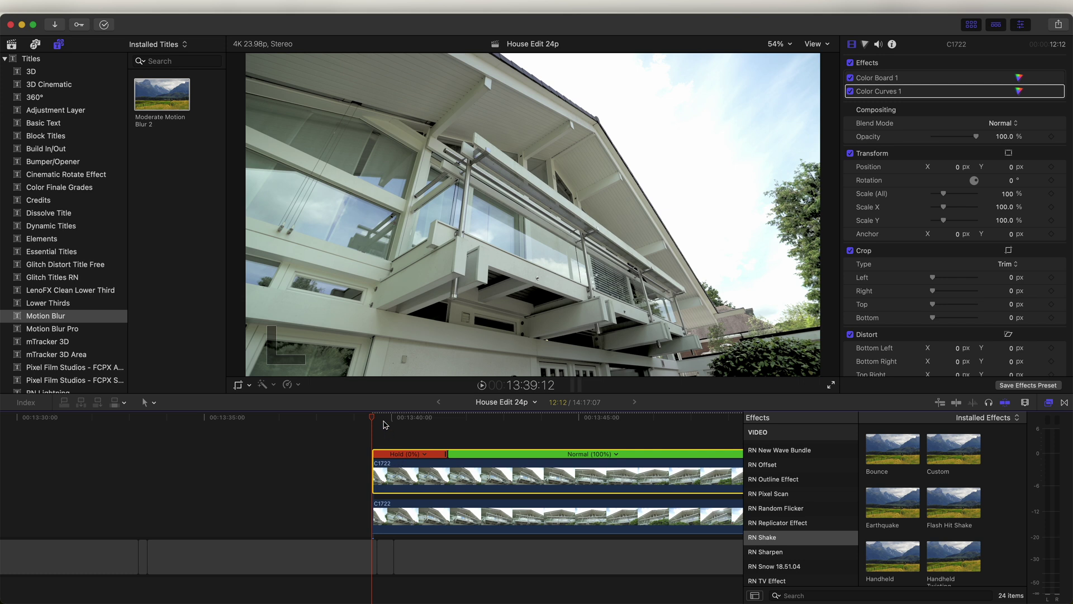
drag(374, 418, 433, 419)
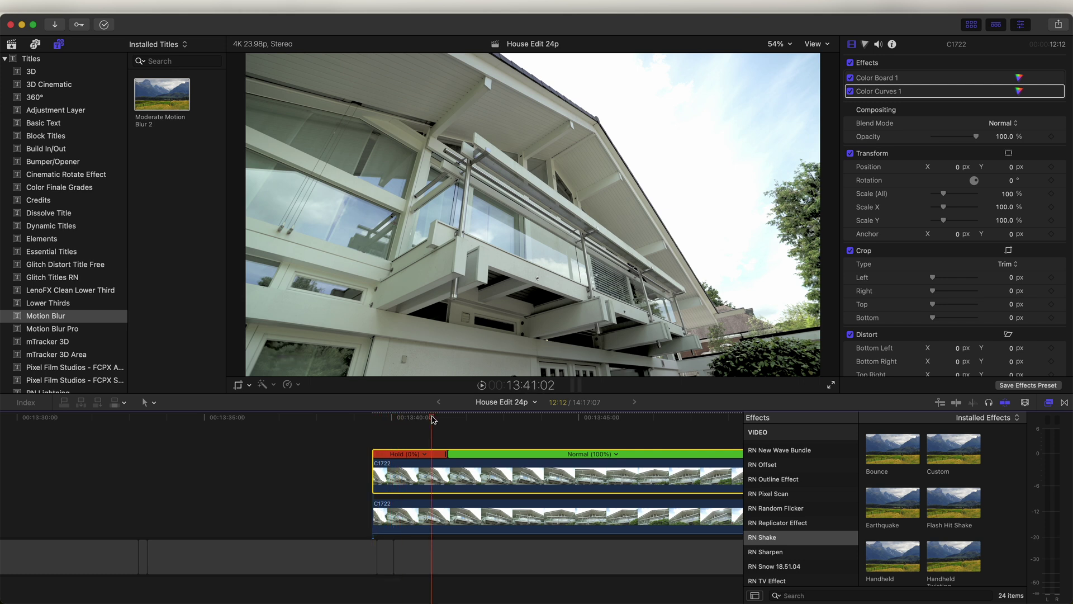
key(alt+bracketright)
drag(416, 484, 370, 506)
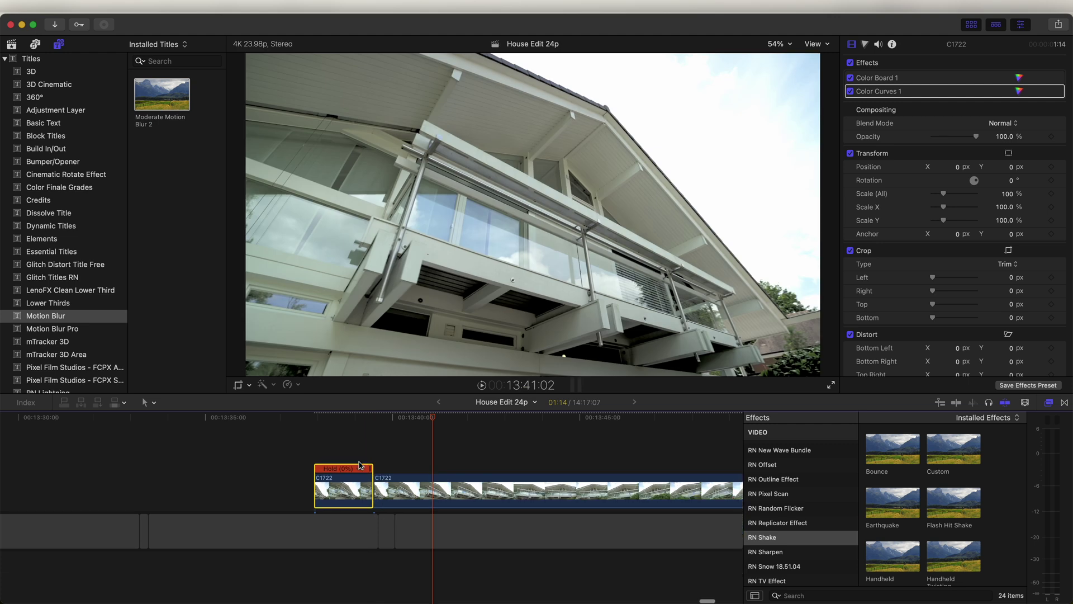
Apply Draw Mask from Masks and Keying to the frozen C1722 copy
scroll(811, 494, up, 5)
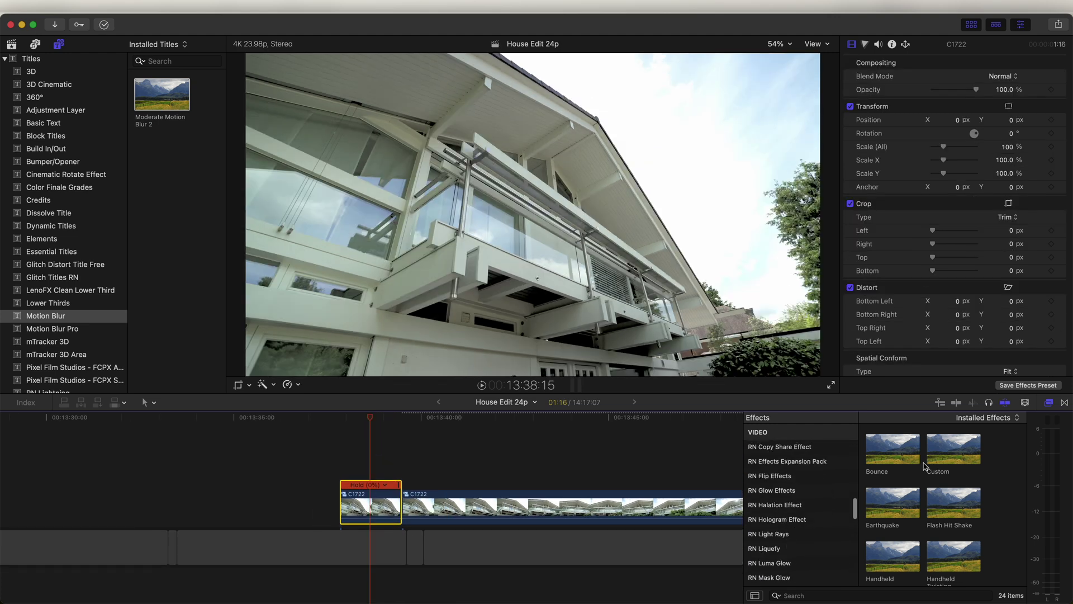
scroll(800, 503, up, 5)
click(794, 509)
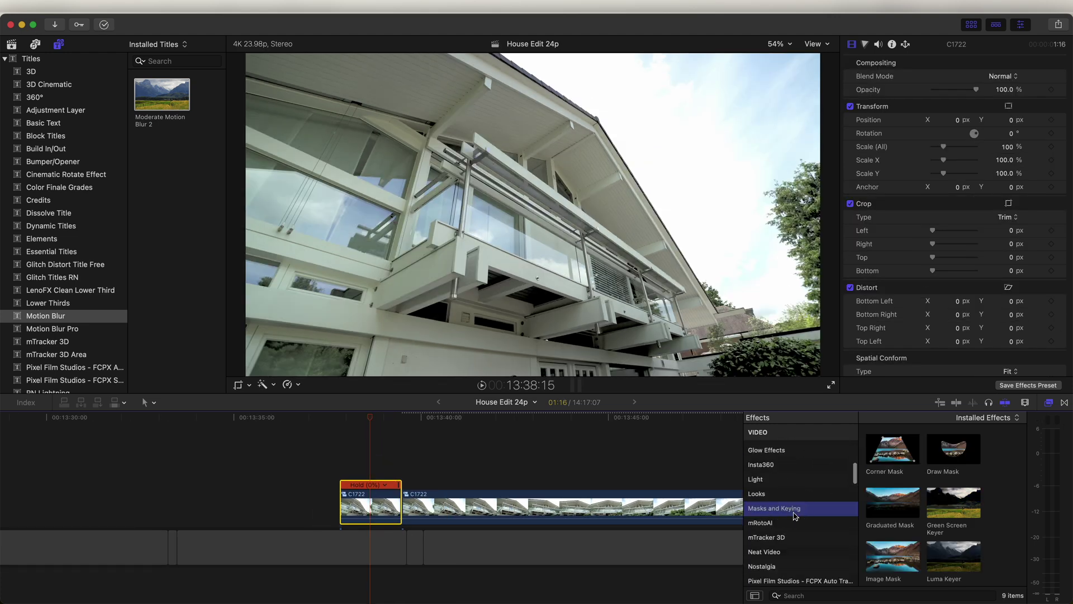
mouse_move(954, 457)
mouse_down()
mouse_move(850, 419)
mouse_move(383, 454)
mouse_move(371, 503)
mouse_up()
Draw a closed mask around the balcony window and invert it so the glass shows black
click(471, 169)
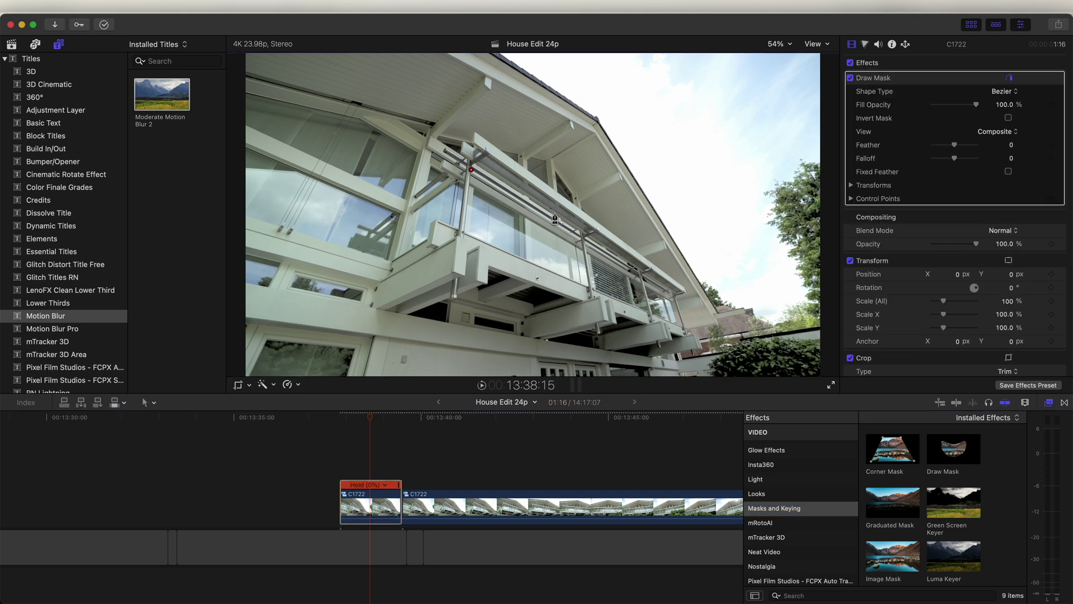
click(588, 288)
click(463, 230)
click(471, 170)
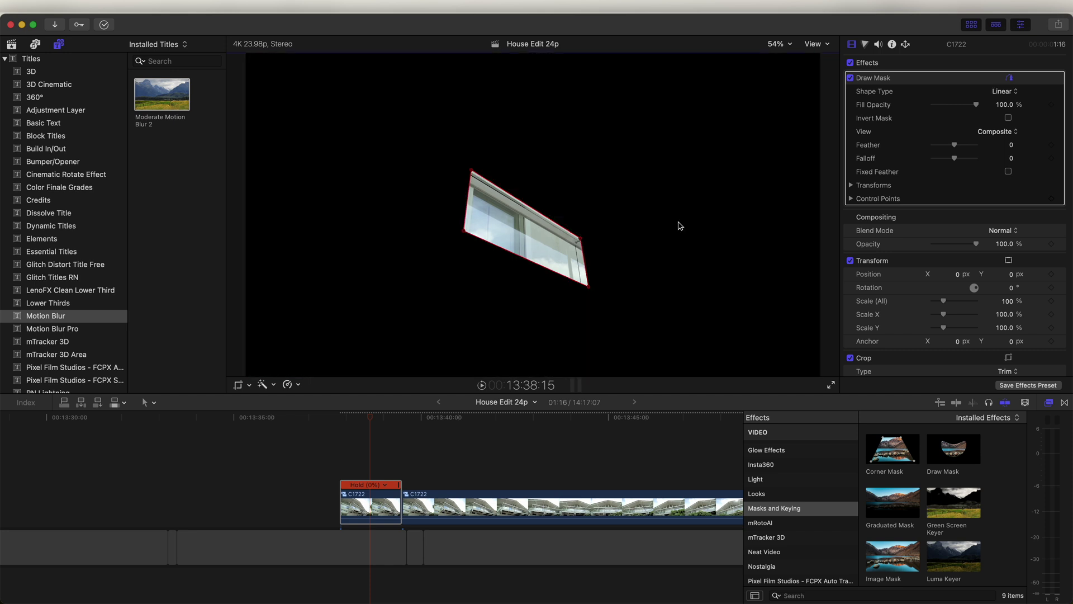
click(1008, 118)
click(238, 385)
click(249, 384)
Give the C1722 hold frame a Ken Burns move, with the start frame shrunk onto the window
click(273, 418)
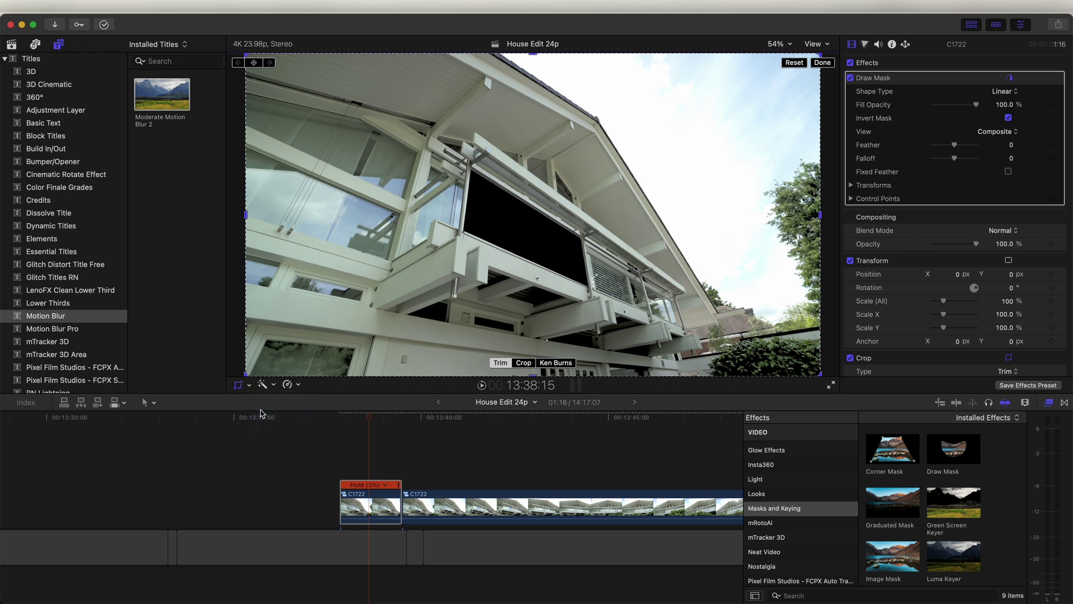
click(556, 362)
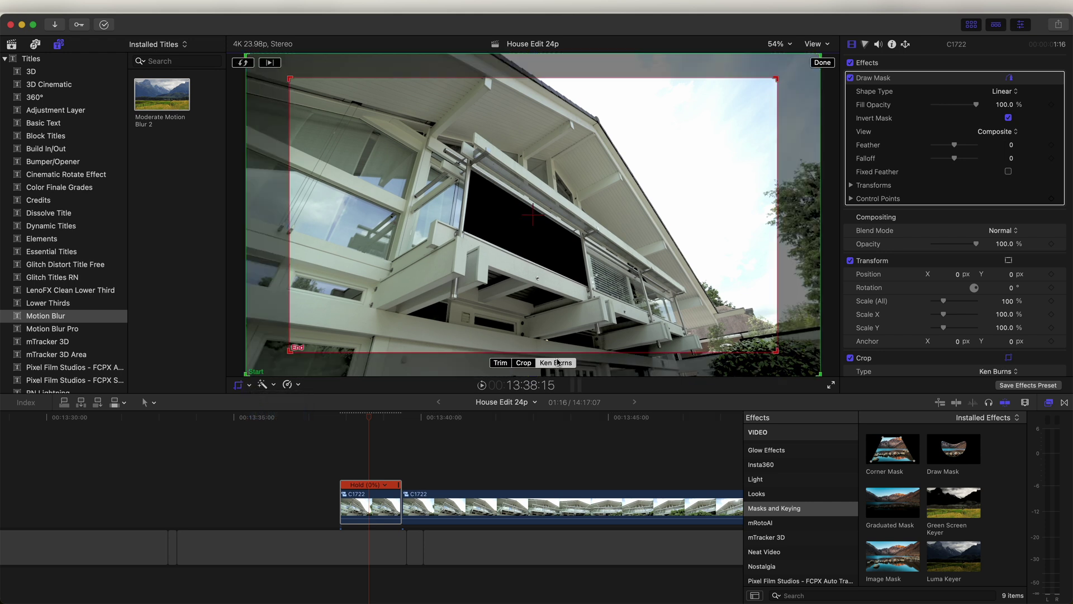
click(242, 63)
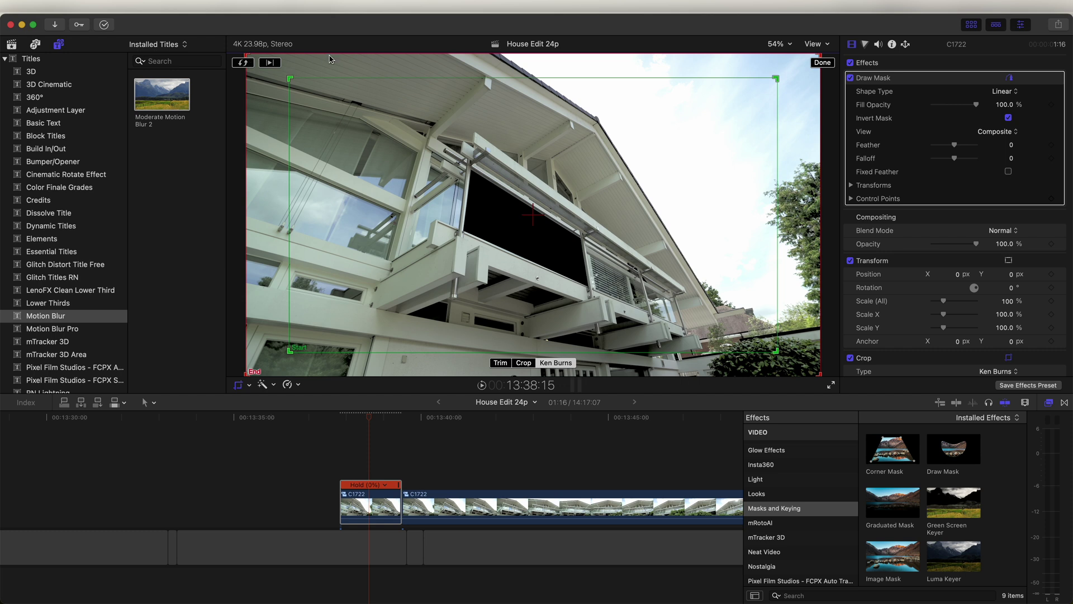
drag(290, 351, 548, 214)
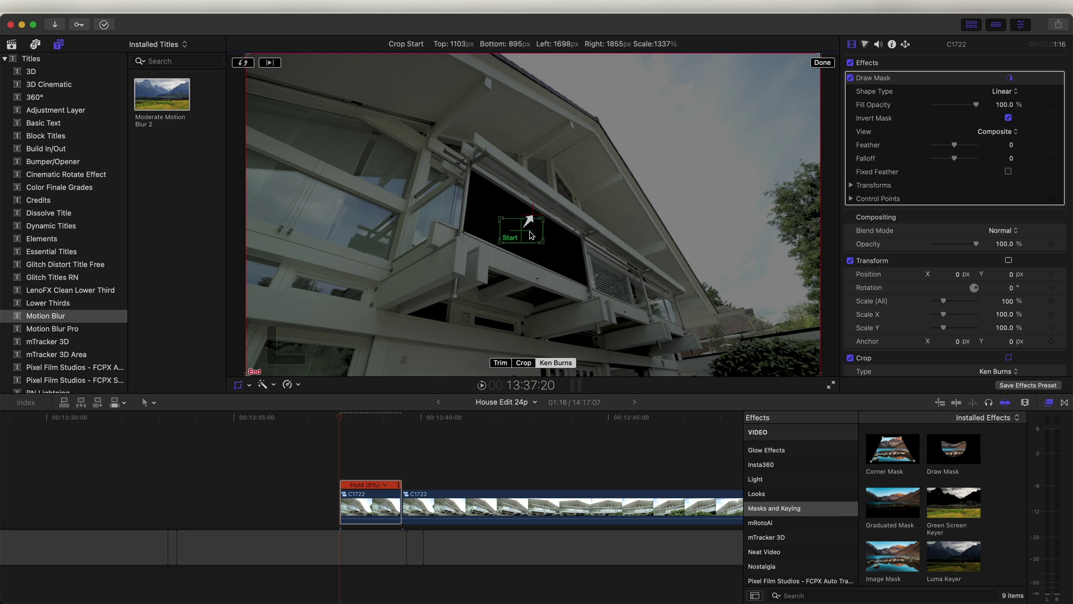
click(343, 417)
key(space)
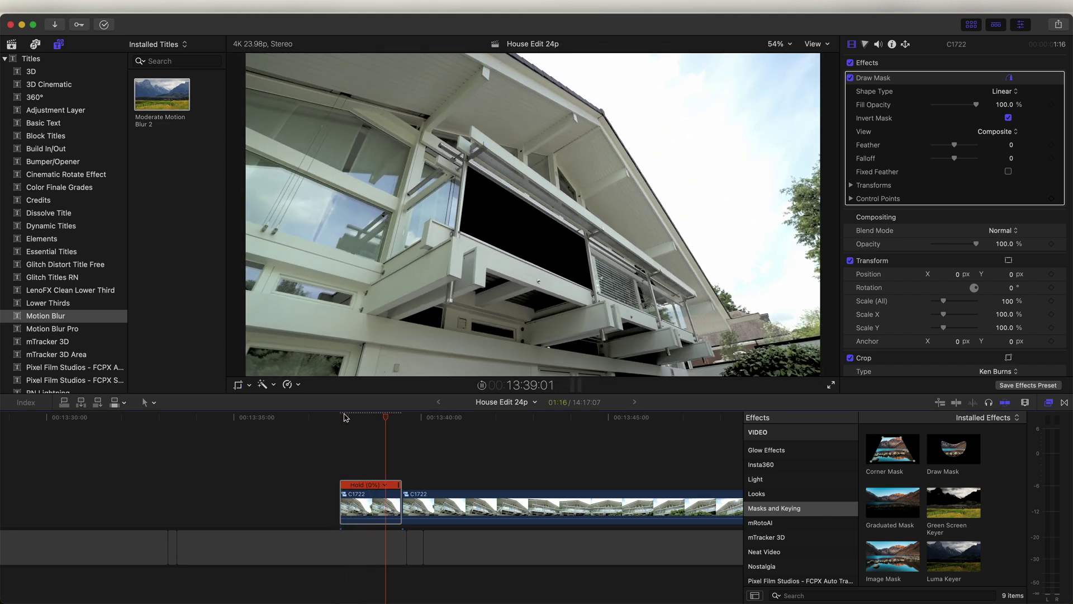
right_click(511, 272)
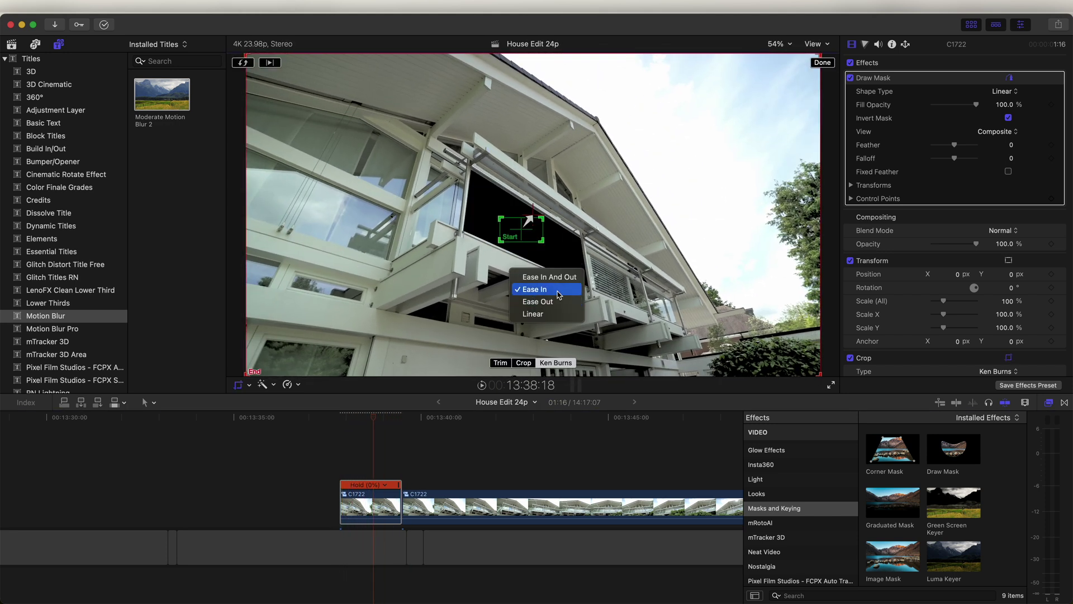
click(821, 63)
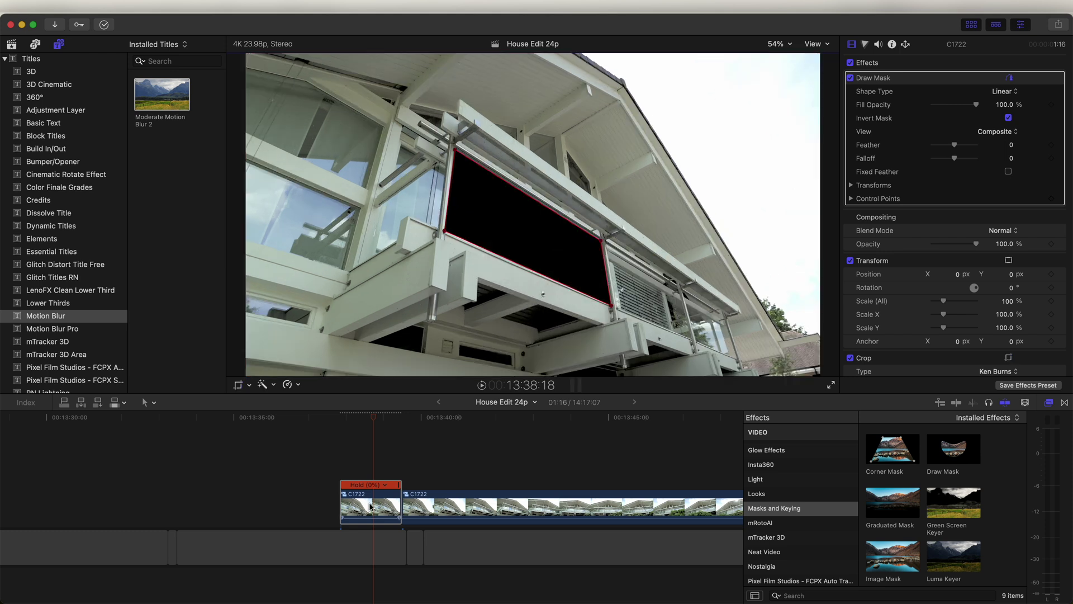
Duplicate the hold frame above the storyline, aim its Ken Burns start at the window, and turn off Invert Mask
mouse_move(371, 506)
mouse_down()
mouse_move(374, 476)
mouse_move(373, 505)
mouse_up()
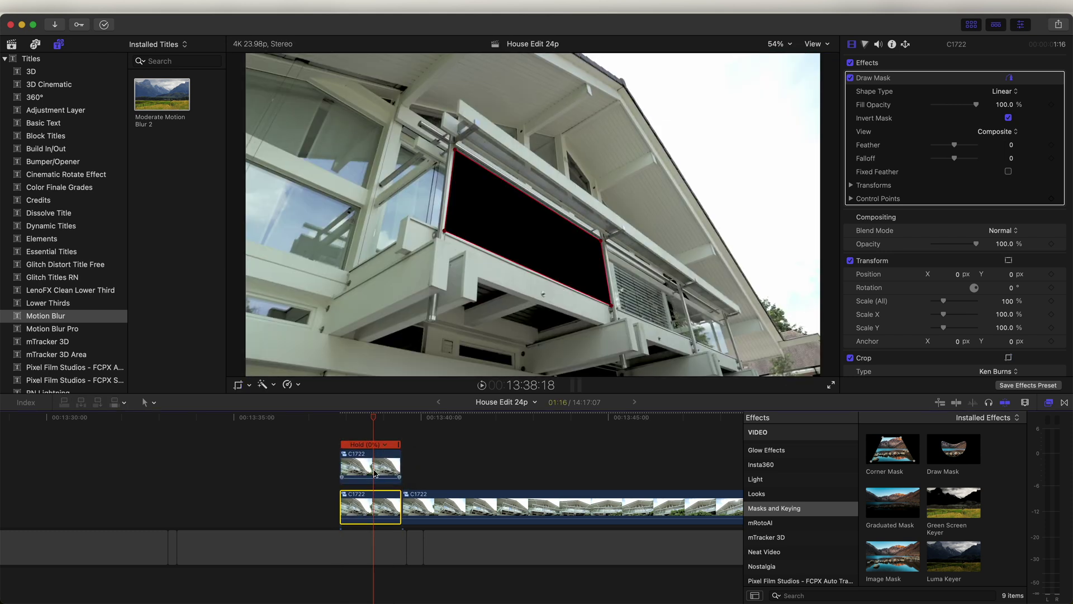
key(super+equal)
click(239, 384)
drag(516, 233, 520, 173)
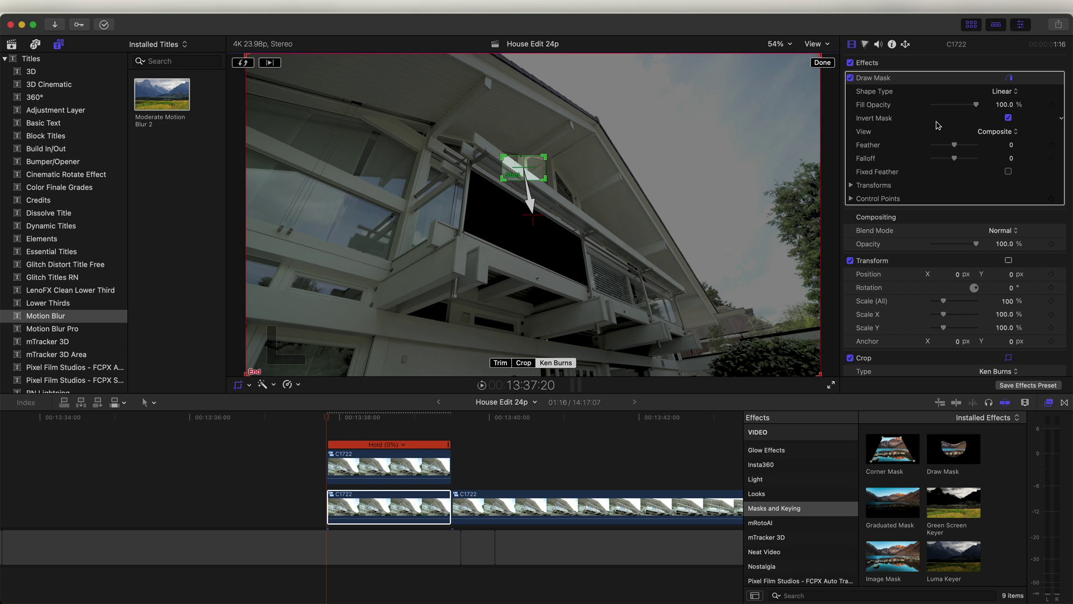
click(1009, 118)
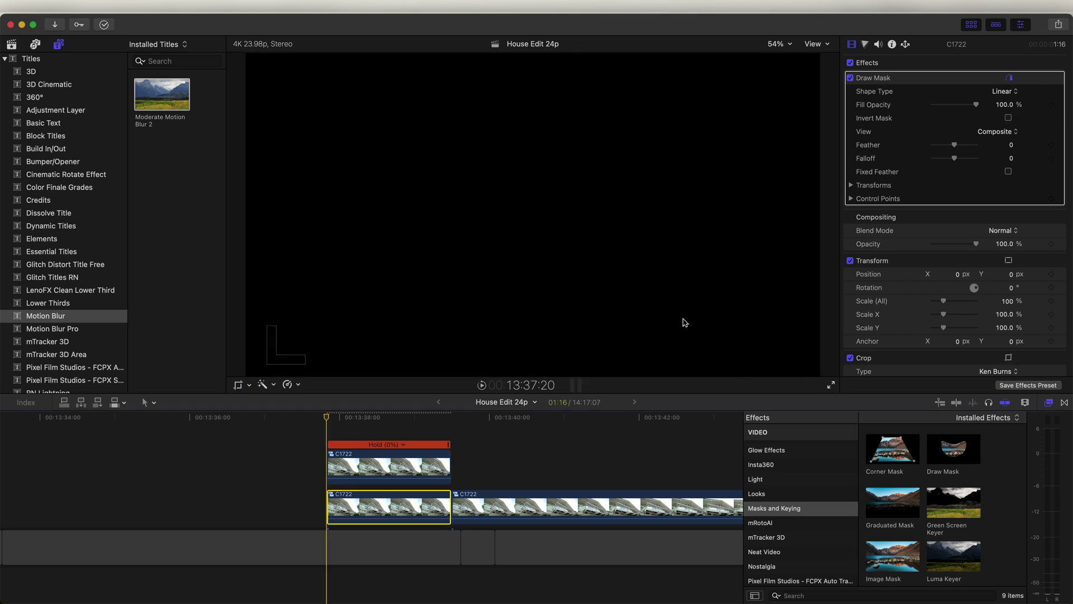
key(space)
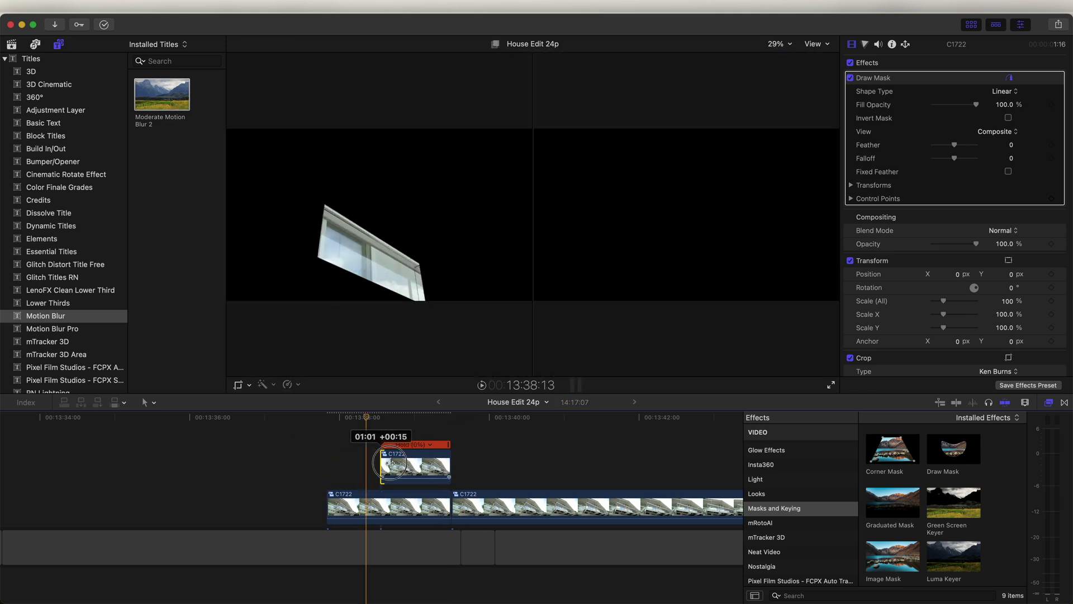
Trim the start of the storyline clip and select the three stacked C1722 clips
drag(376, 506, 395, 505)
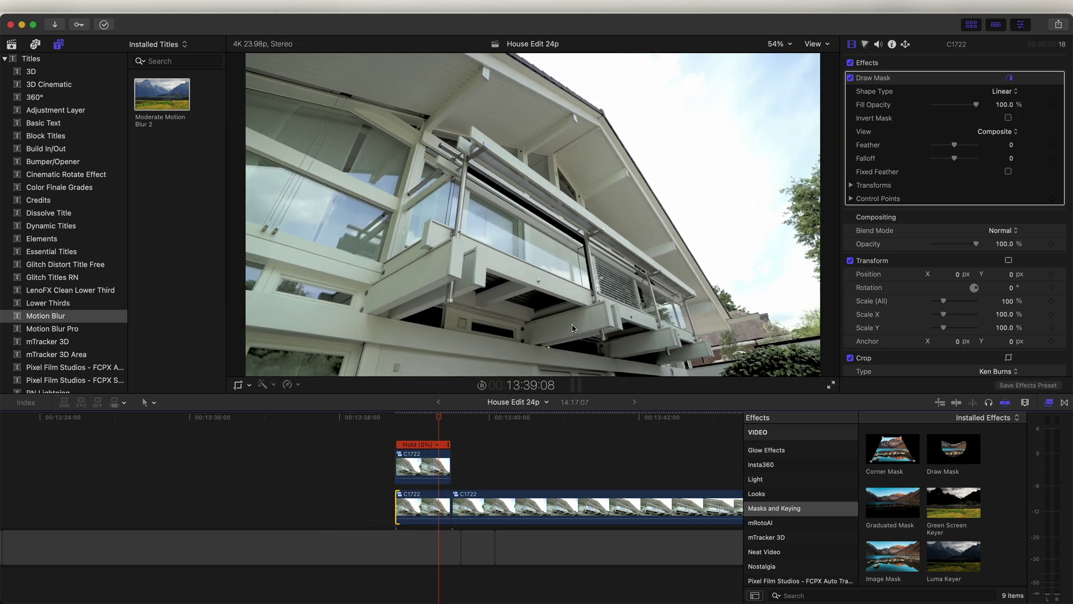
key(super+a)
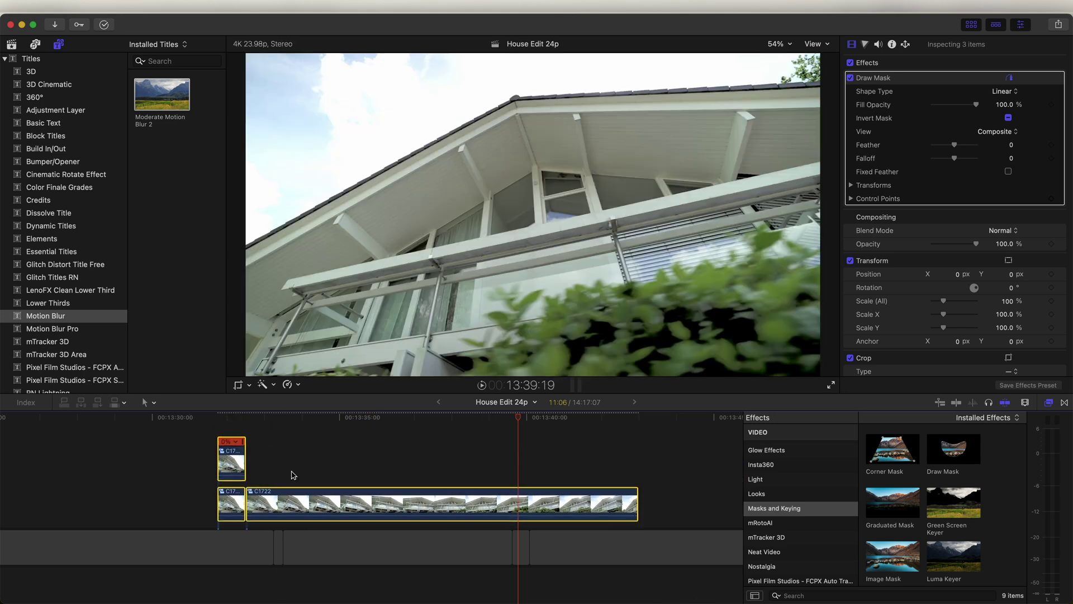
scroll(293, 475, left, 6)
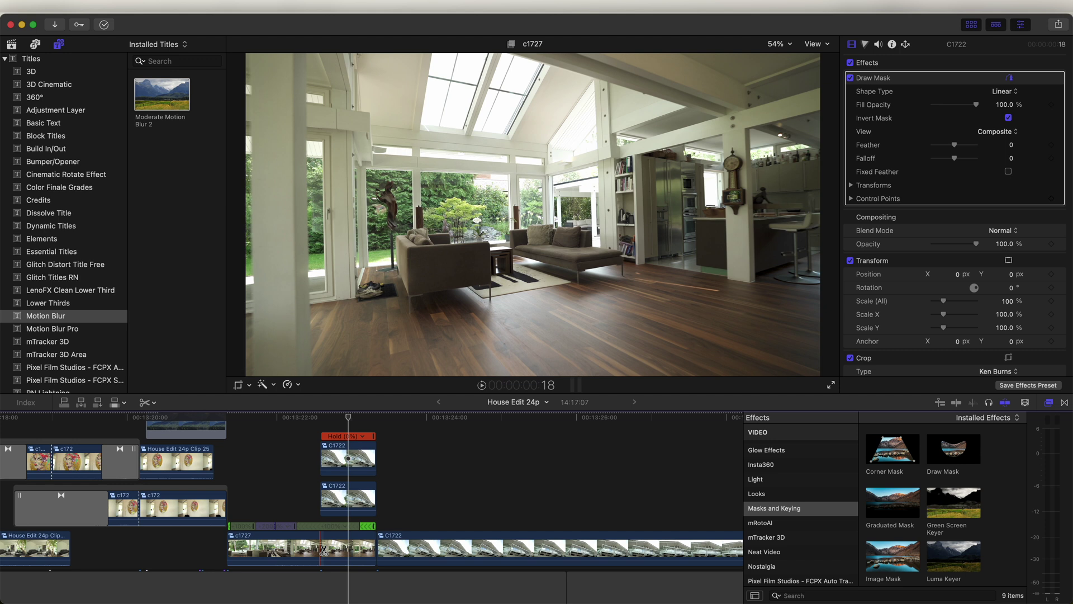
Blade clip c1727 at the playhead and select its second part
click(328, 548)
click(330, 547)
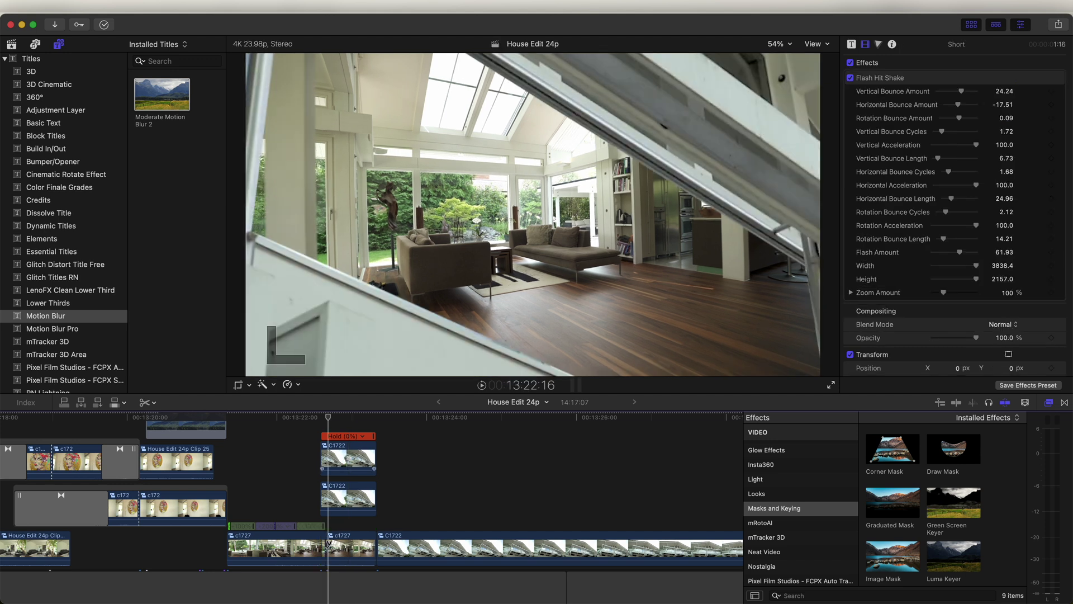
click(344, 549)
Give the second c1727 piece a Ken Burns move with an enlarged end frame and Ease Out
click(241, 384)
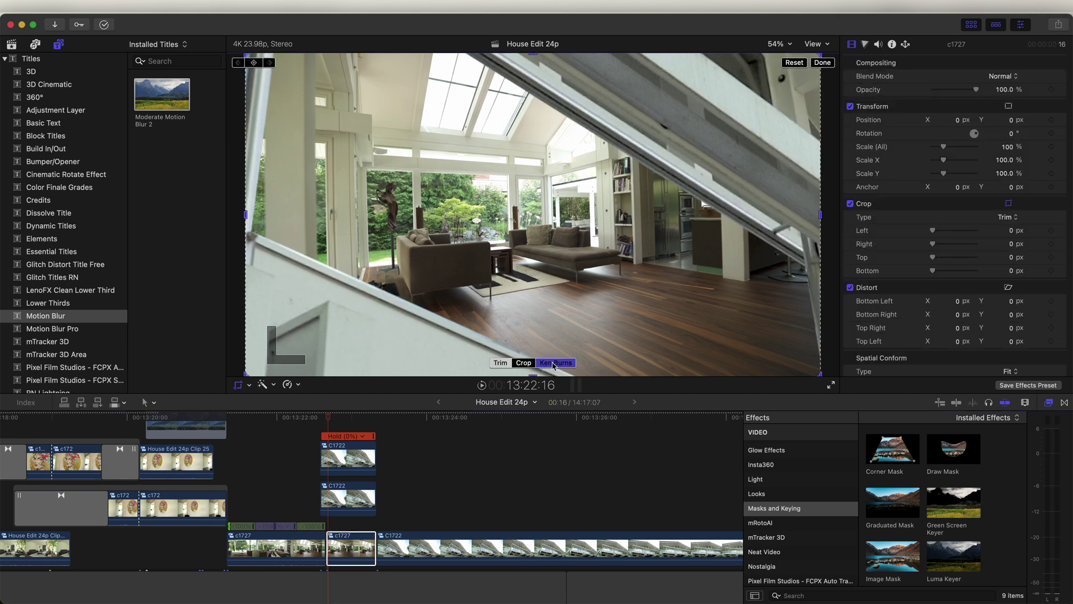
click(553, 363)
click(780, 44)
click(789, 90)
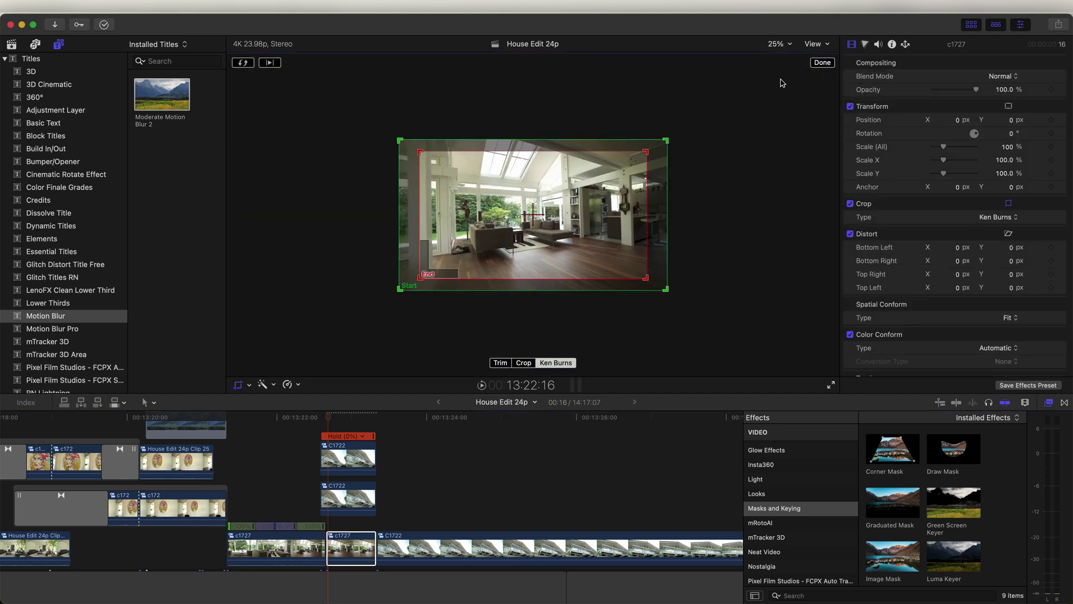
drag(645, 158, 801, 64)
drag(426, 281, 249, 372)
right_click(538, 291)
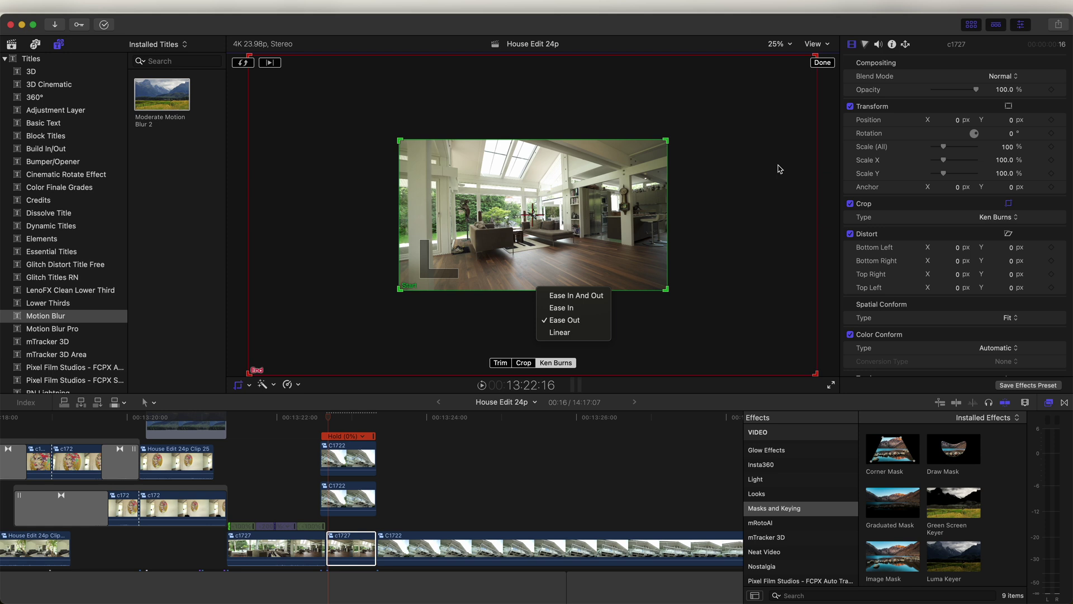
click(829, 65)
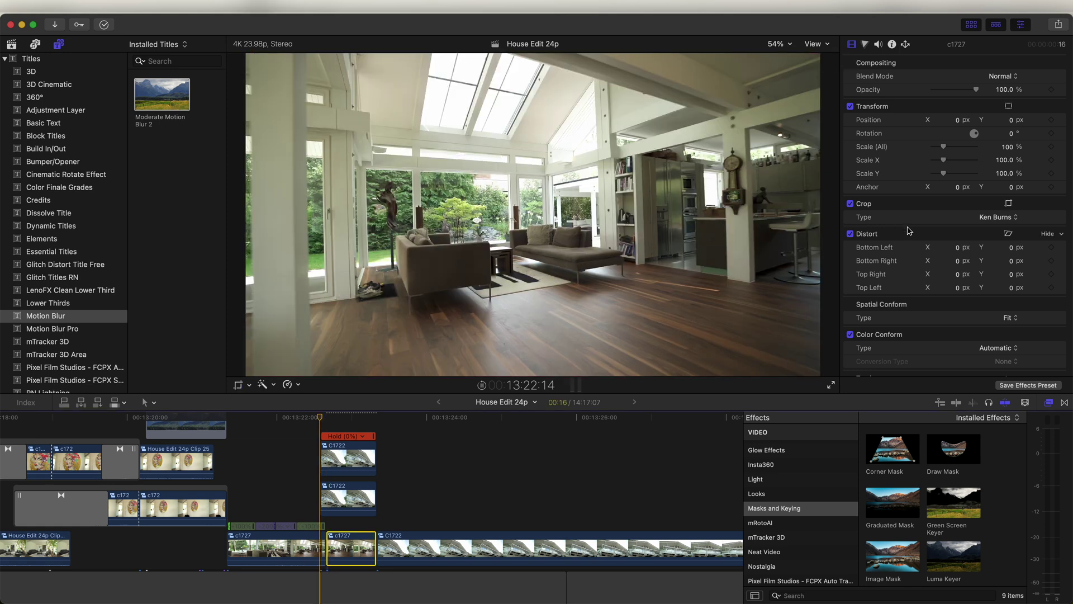
key(super+minus)
drag(317, 418, 343, 440)
key(space)
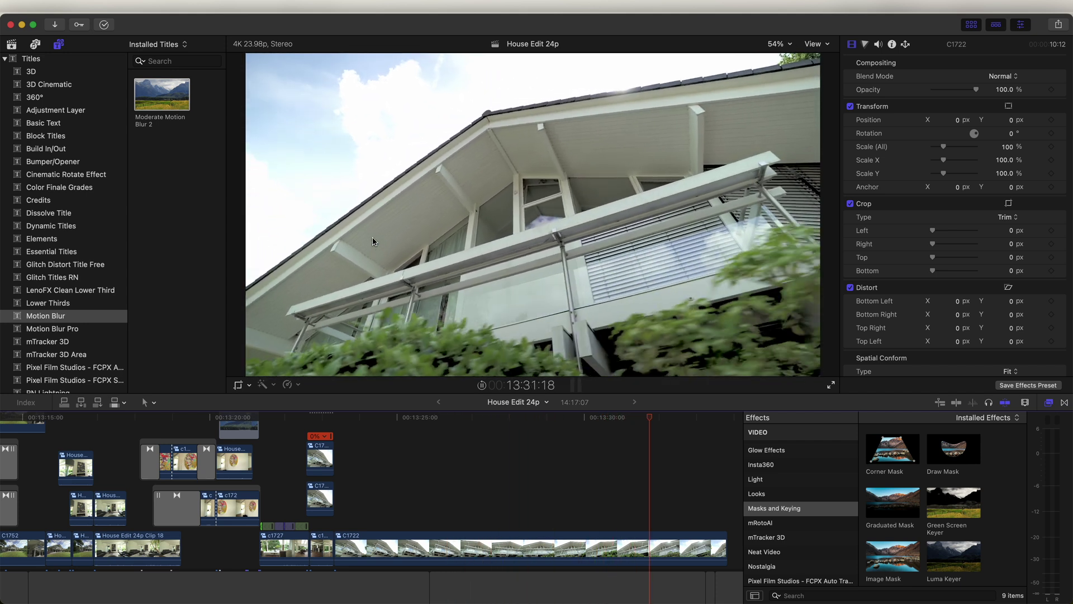
Range-select the first ten seconds of C1722 and retime them to Fast 20x
click(378, 432)
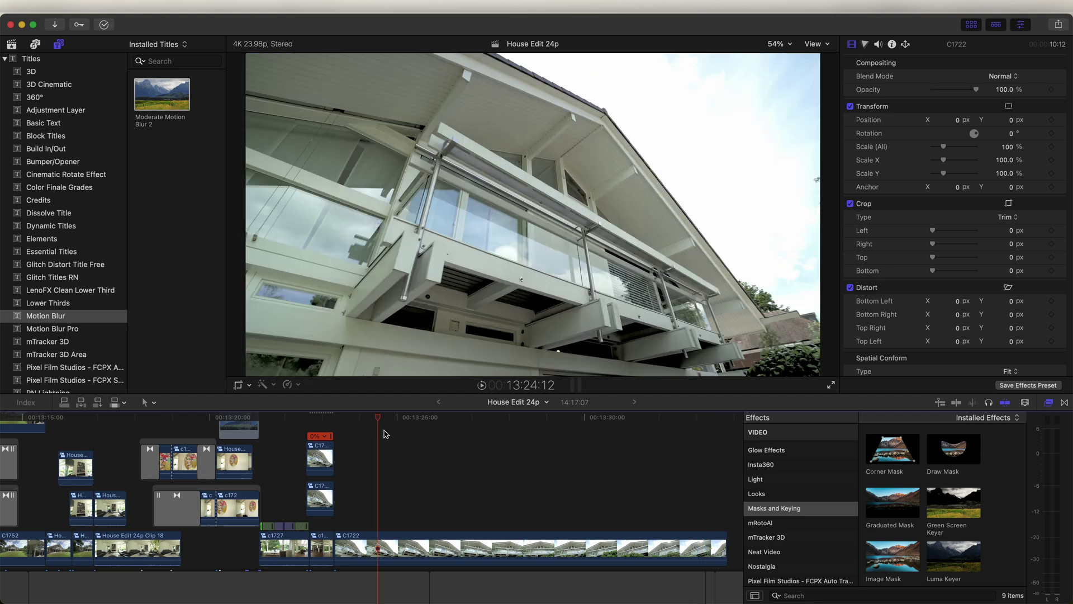
scroll(377, 511, down, 1)
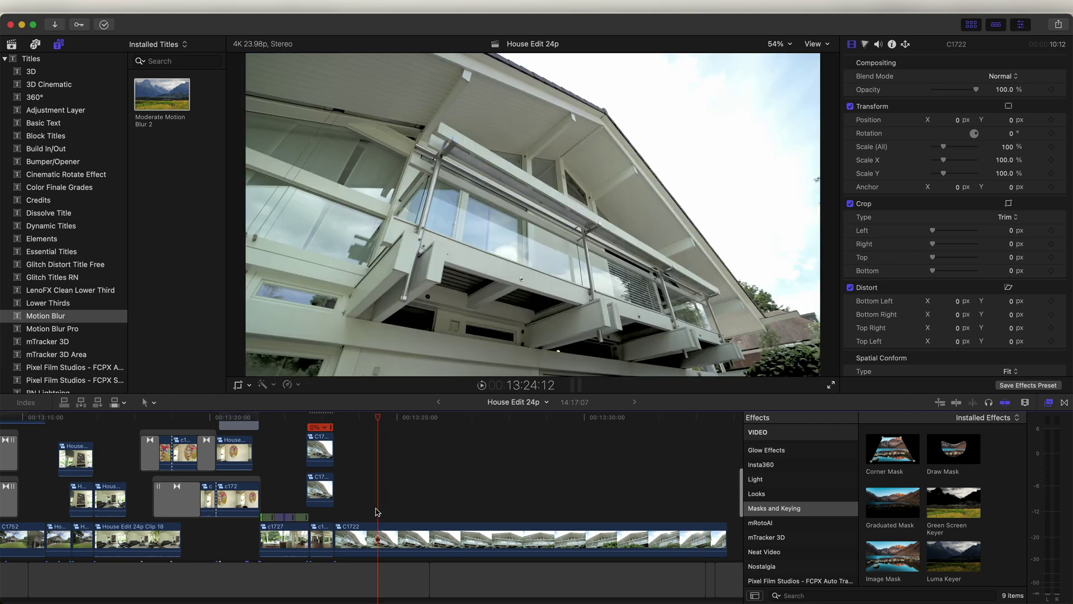
key(r)
drag(339, 536, 721, 542)
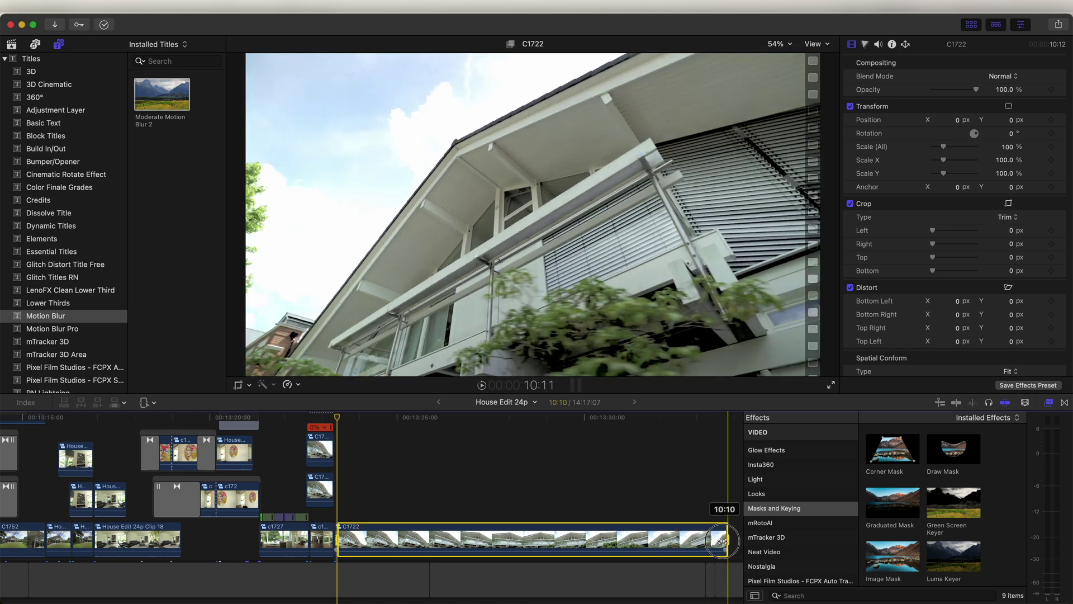
drag(721, 539, 721, 540)
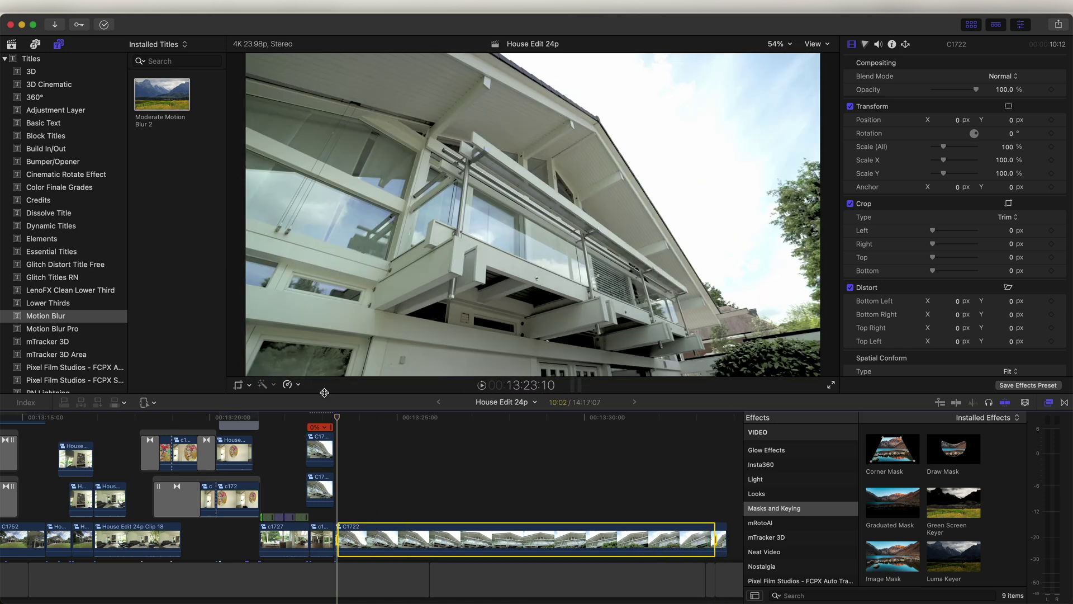
click(294, 387)
mouse_move(358, 158)
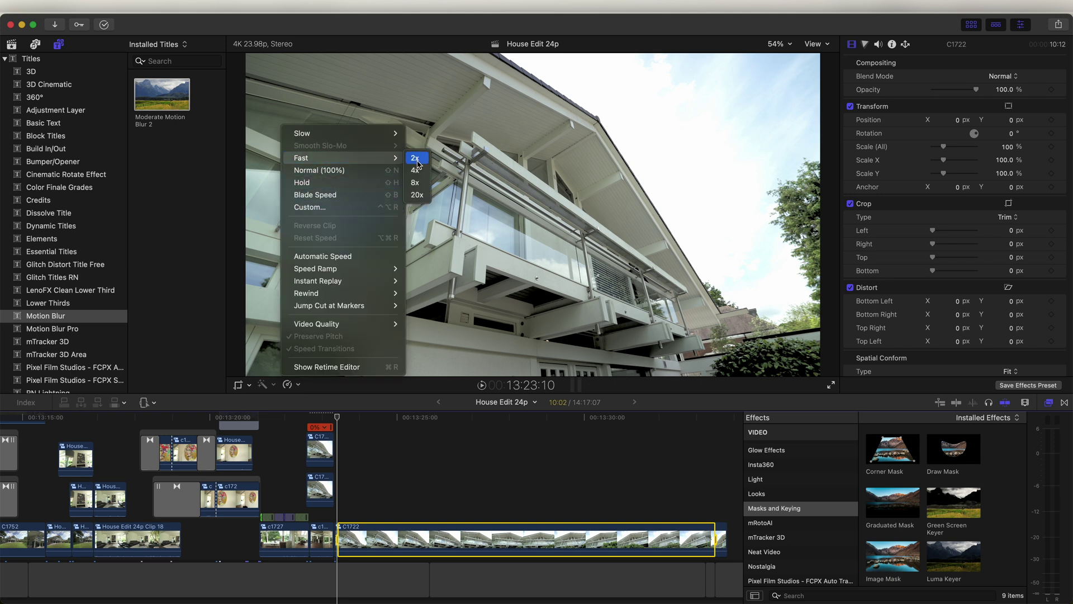
click(418, 195)
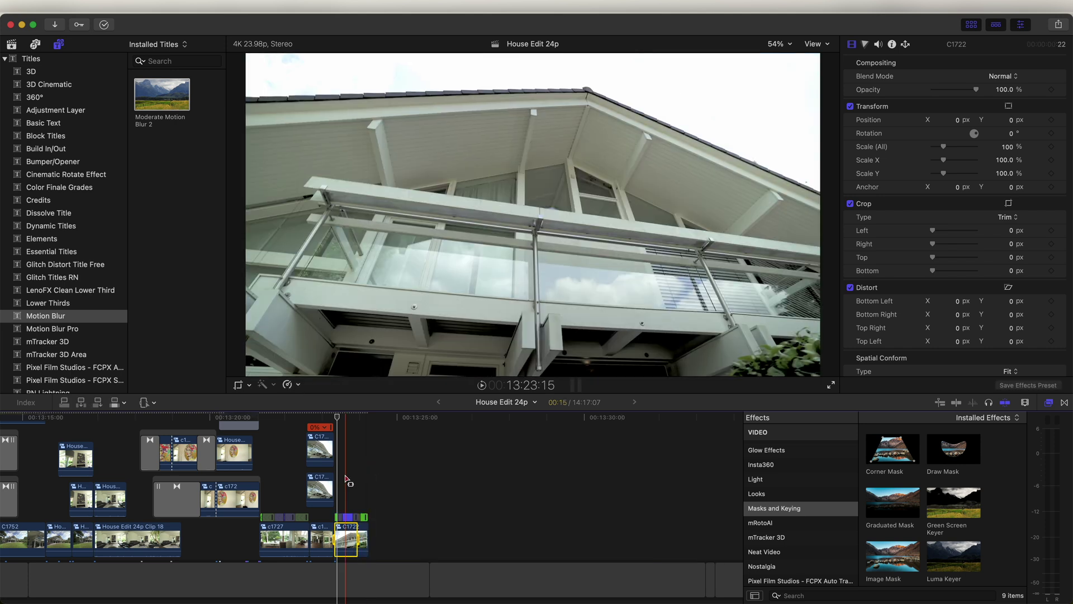
Adjust where the speed ramps back to Normal 100%, undoing an attempt to lengthen the fast section
key(super+equal)
key(super+equal)
key(super+equal)
key(super+equal)
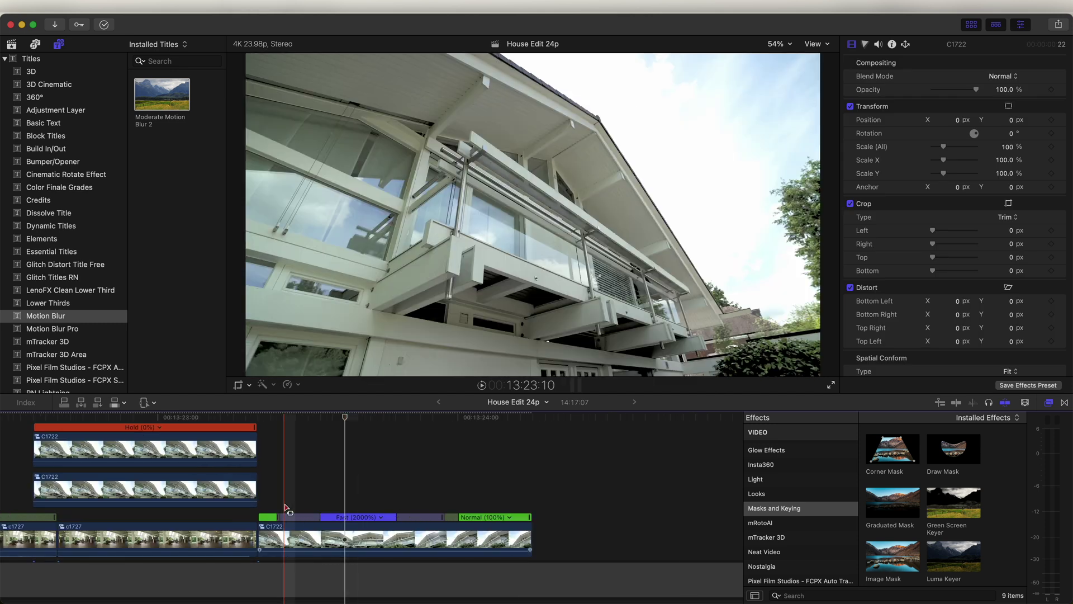
key(super+equal)
drag(272, 527, 207, 519)
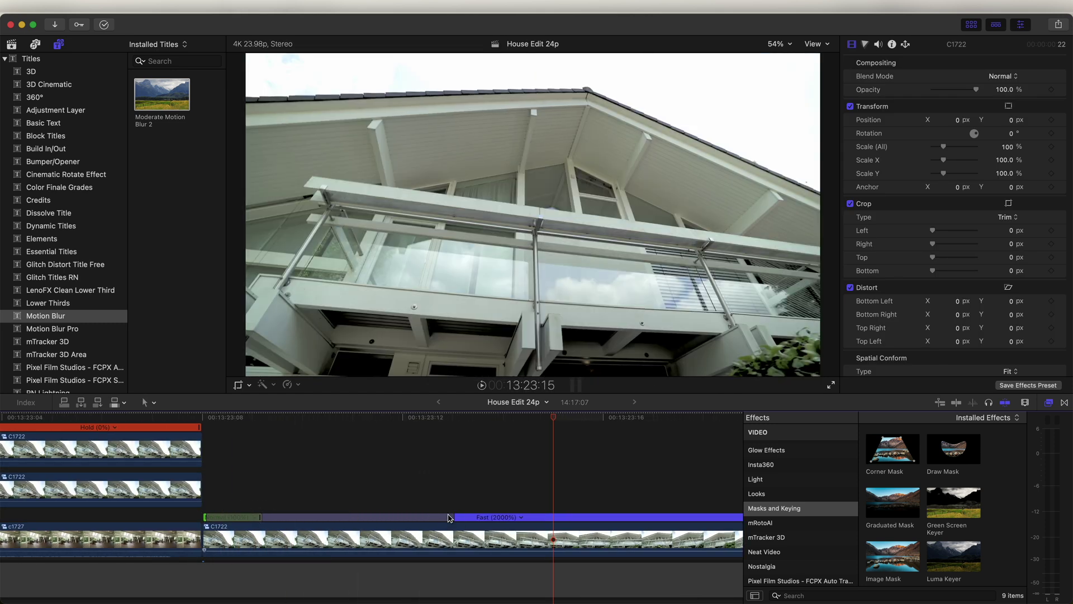
key(super+minus)
click(390, 510)
drag(404, 518, 537, 503)
key(super+z)
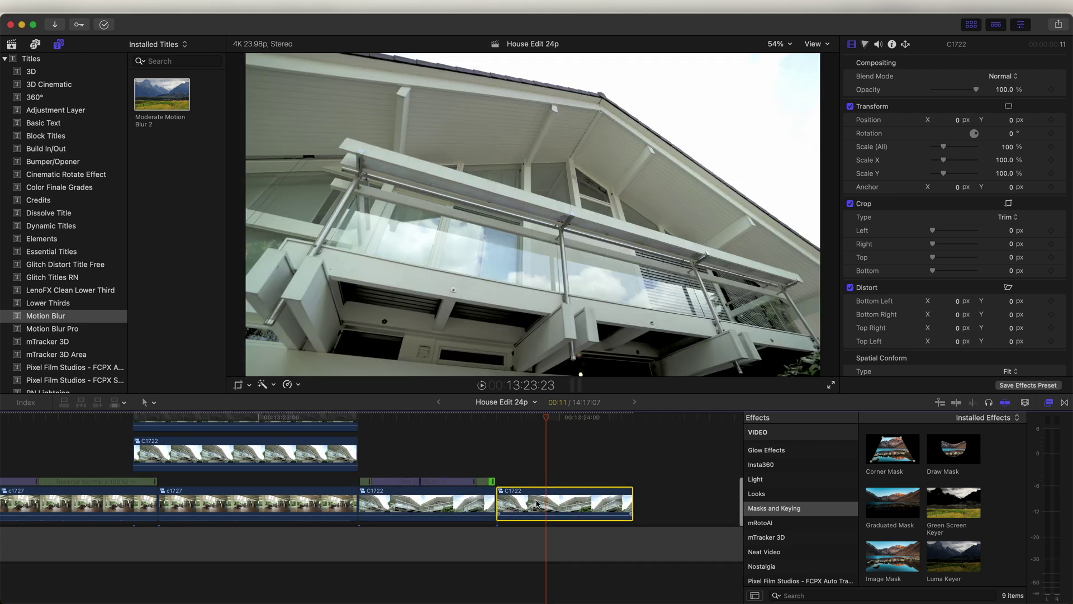
Turn the selected C1722 clip into a compound clip and set it to Reverse Clip
right_click(537, 503)
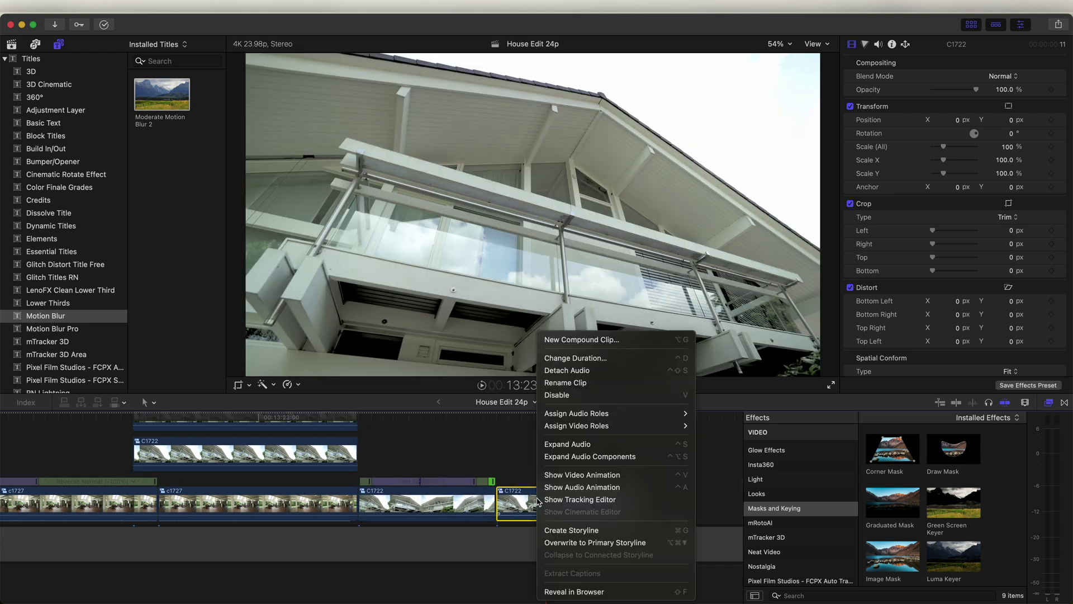
click(577, 340)
key(Return)
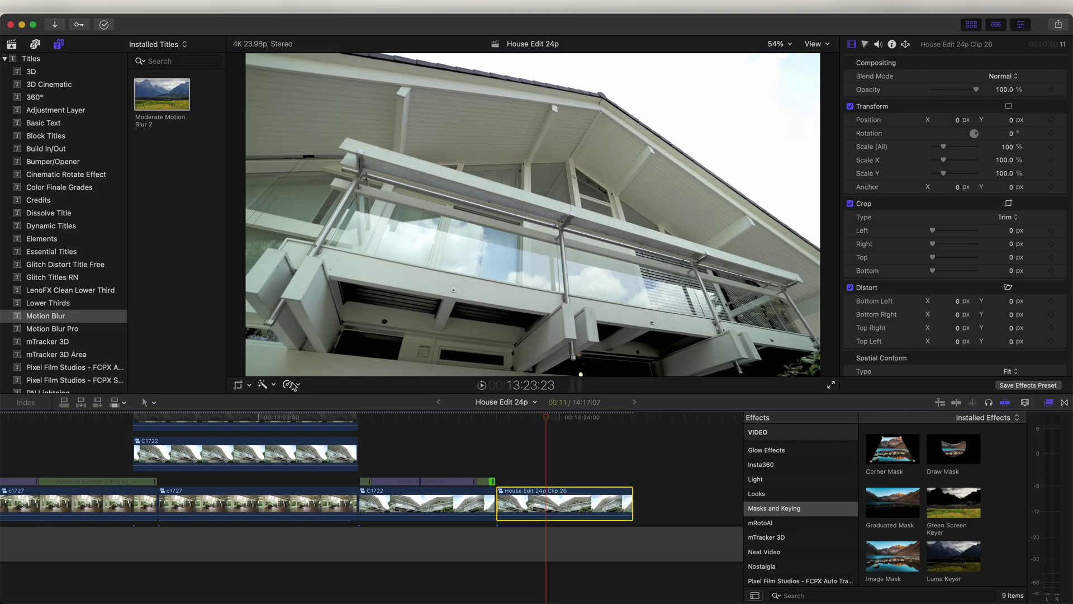
click(290, 385)
click(330, 225)
key(space)
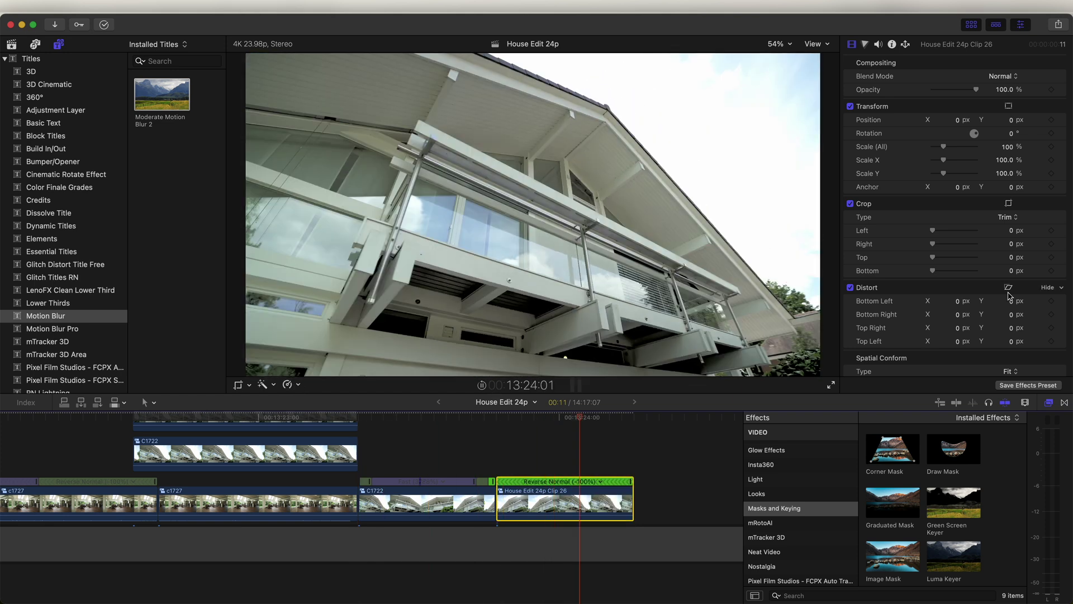
key(Up)
key(Up)
key(space)
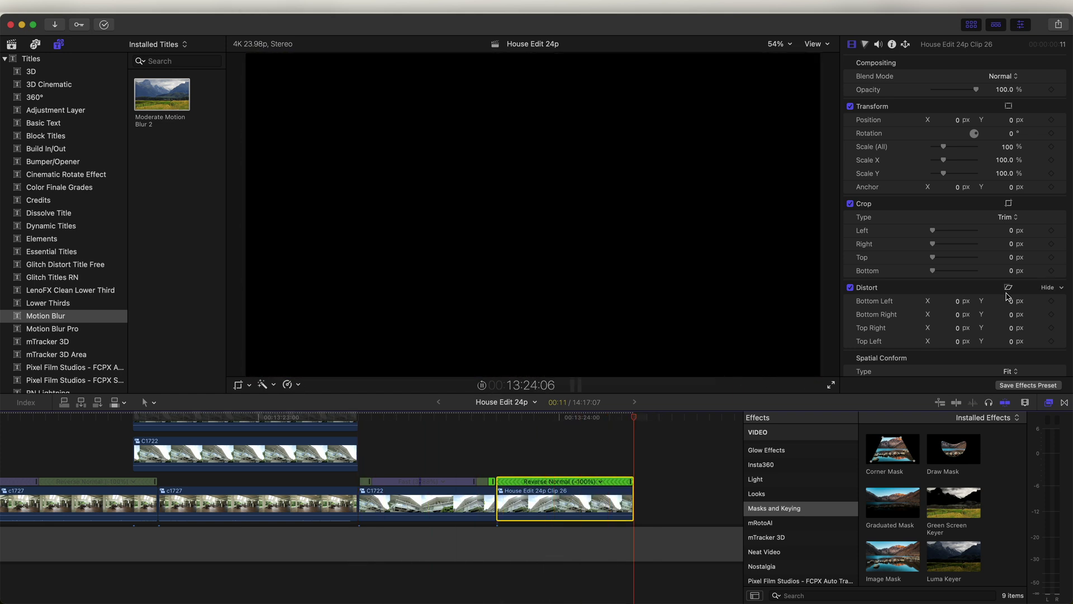
Copy both hold-frame C1722 clips further along, combine them into a compound clip, and reverse it
scroll(389, 414, up, 3)
drag(400, 428, 310, 486)
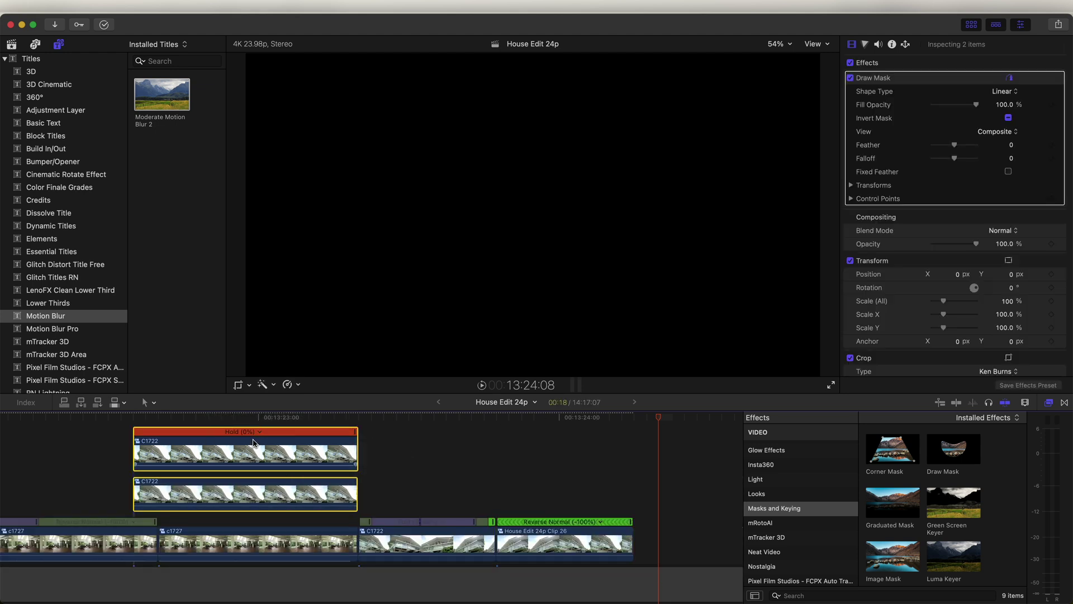
drag(255, 455, 483, 502)
right_click(483, 502)
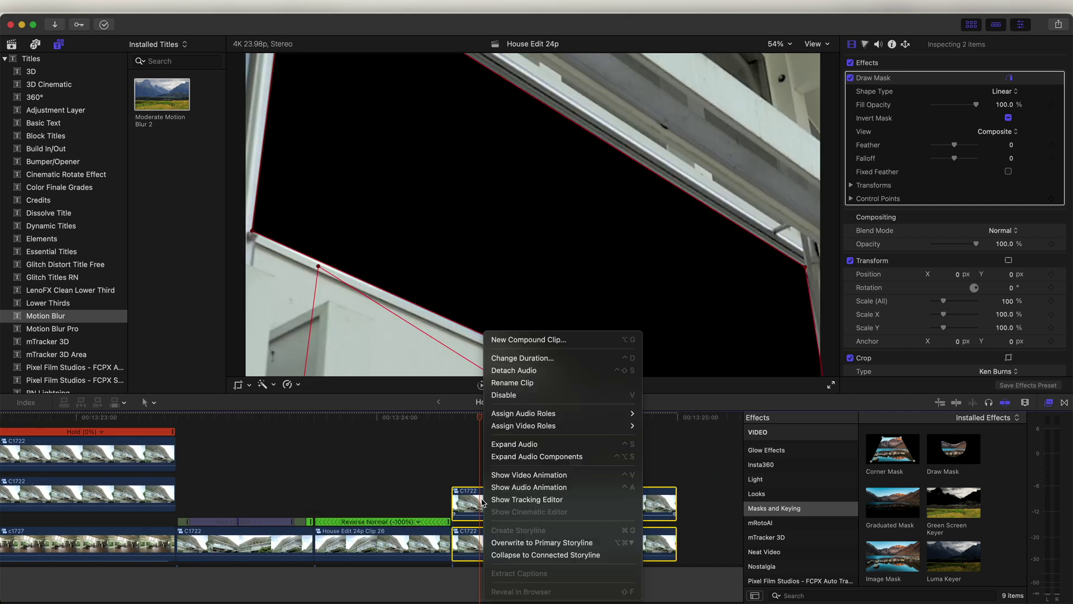
click(535, 340)
click(684, 333)
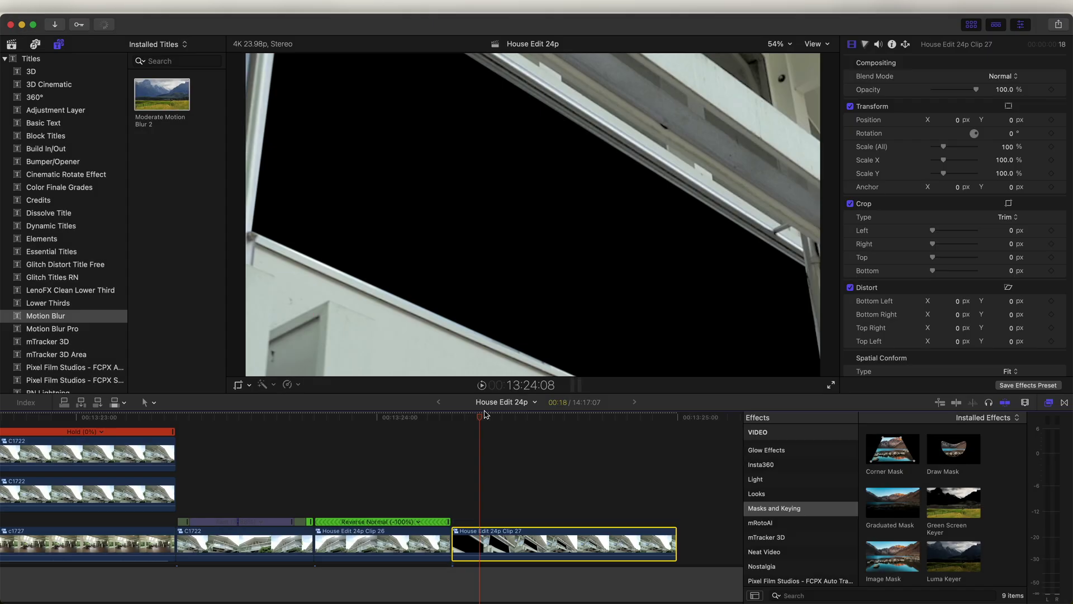
click(295, 387)
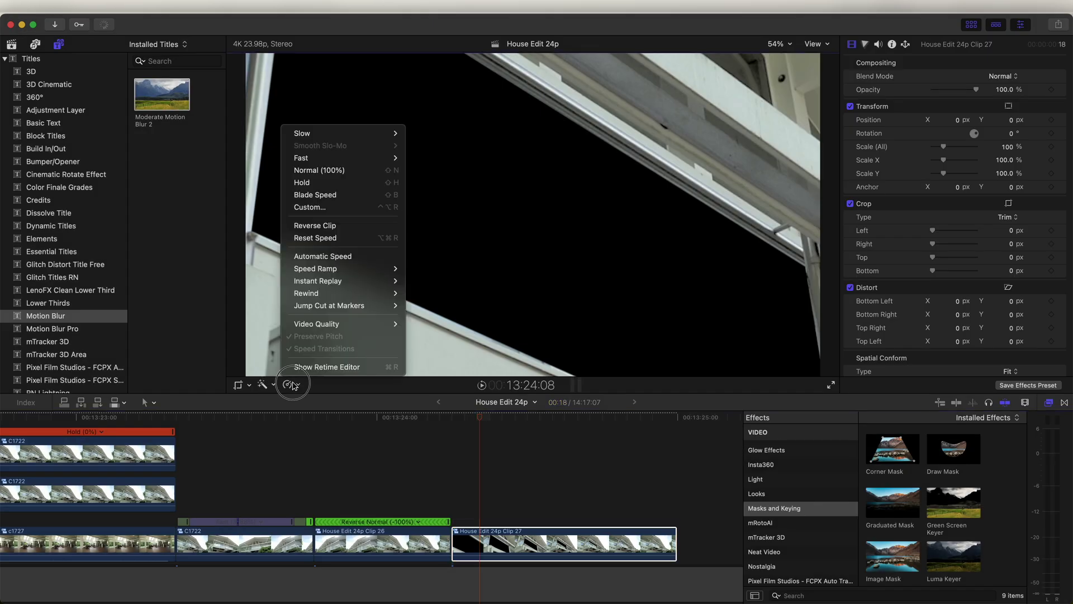
click(330, 227)
drag(319, 418, 371, 430)
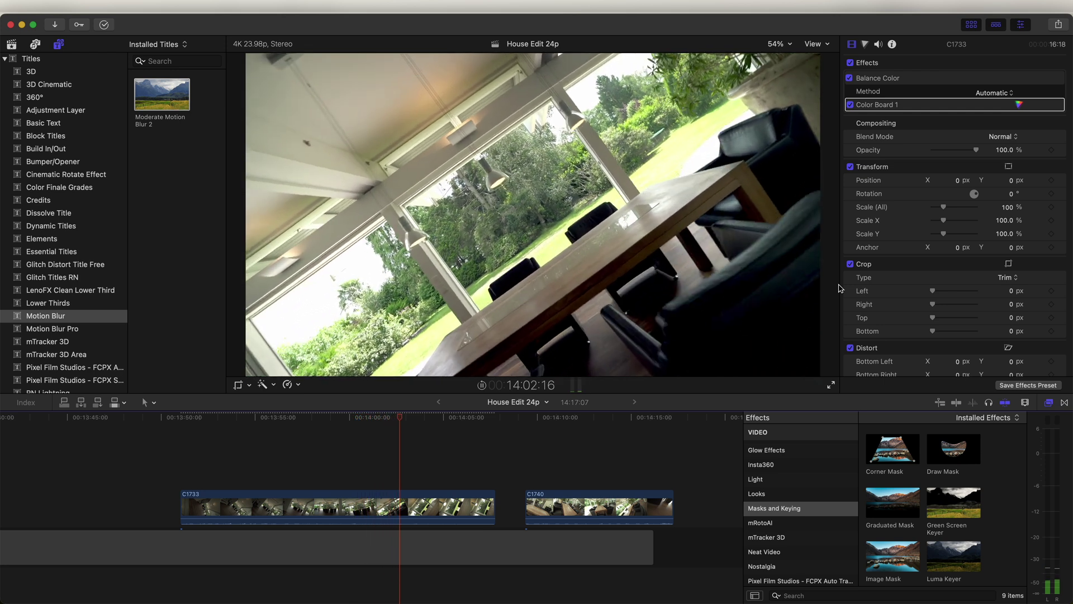
Apply a Rewind speed section to a range of C1733 and shorten the reversed part
click(375, 429)
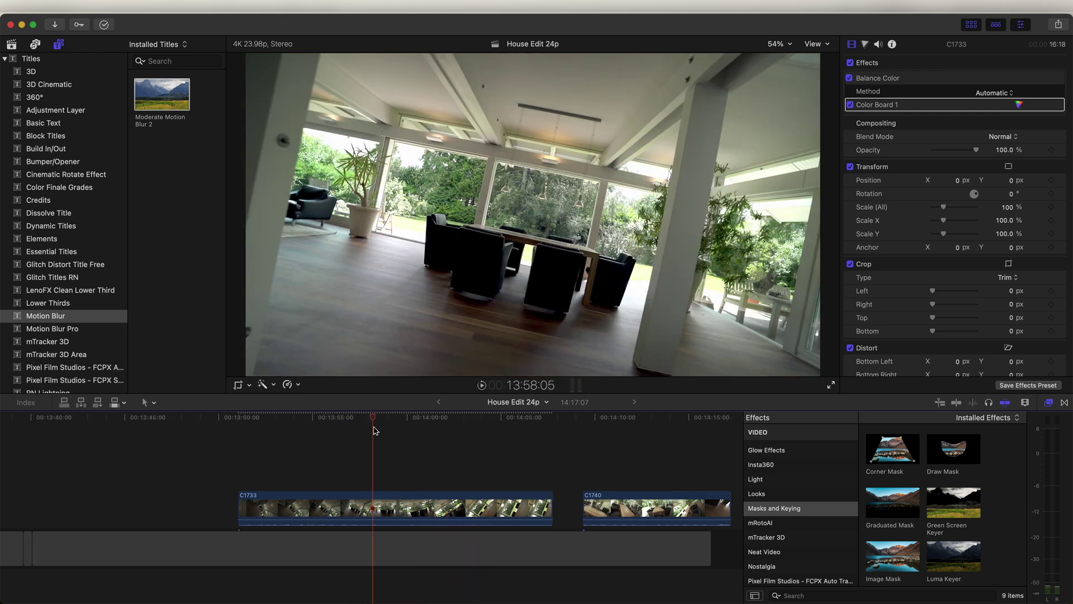
scroll(375, 472, down, 2)
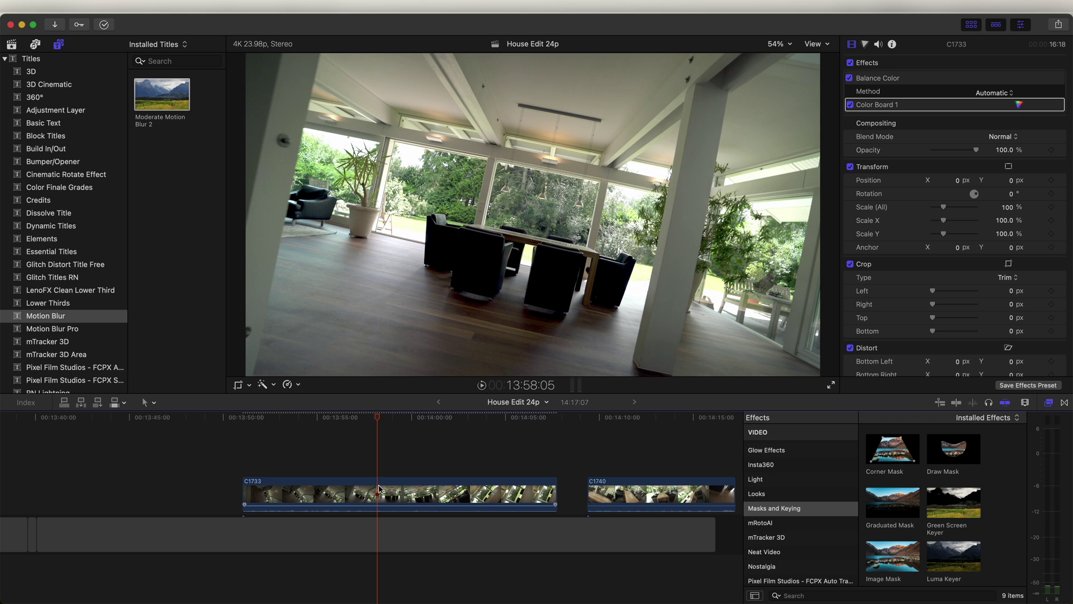
drag(377, 492, 426, 496)
key(super+r)
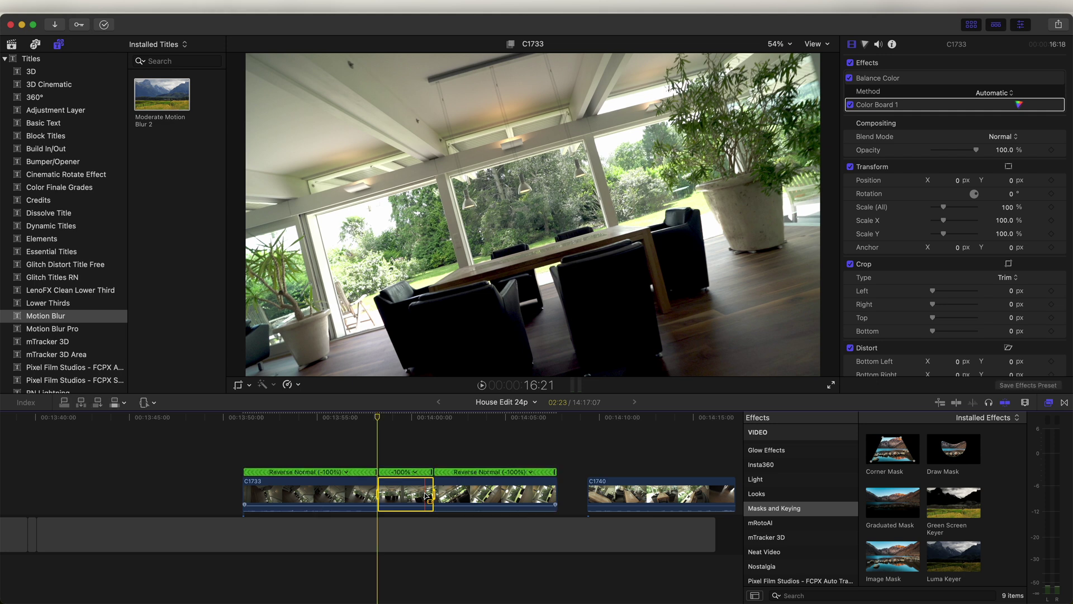
key(space)
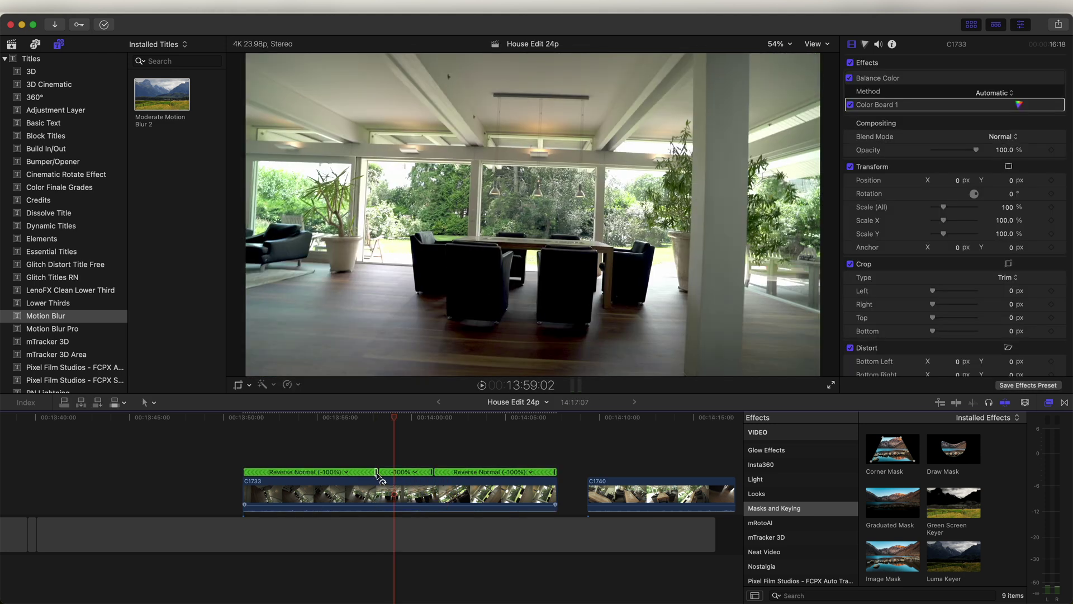
drag(377, 476, 257, 476)
drag(434, 472, 325, 479)
Adjust the retime handles and speed transition source frame to trim C1733 to 1:14
key(super+equal)
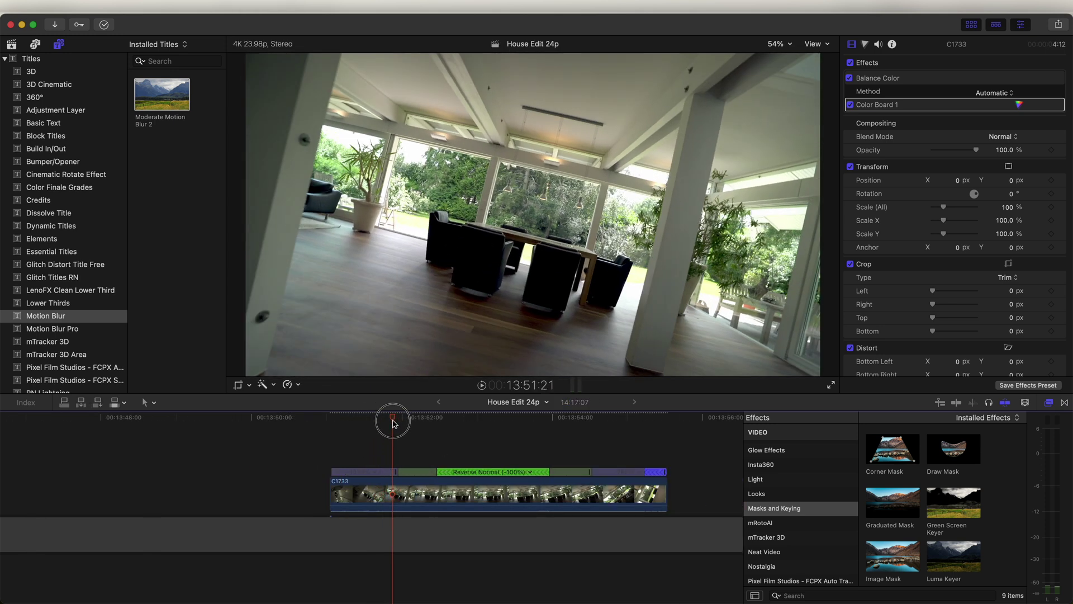
drag(436, 470, 371, 473)
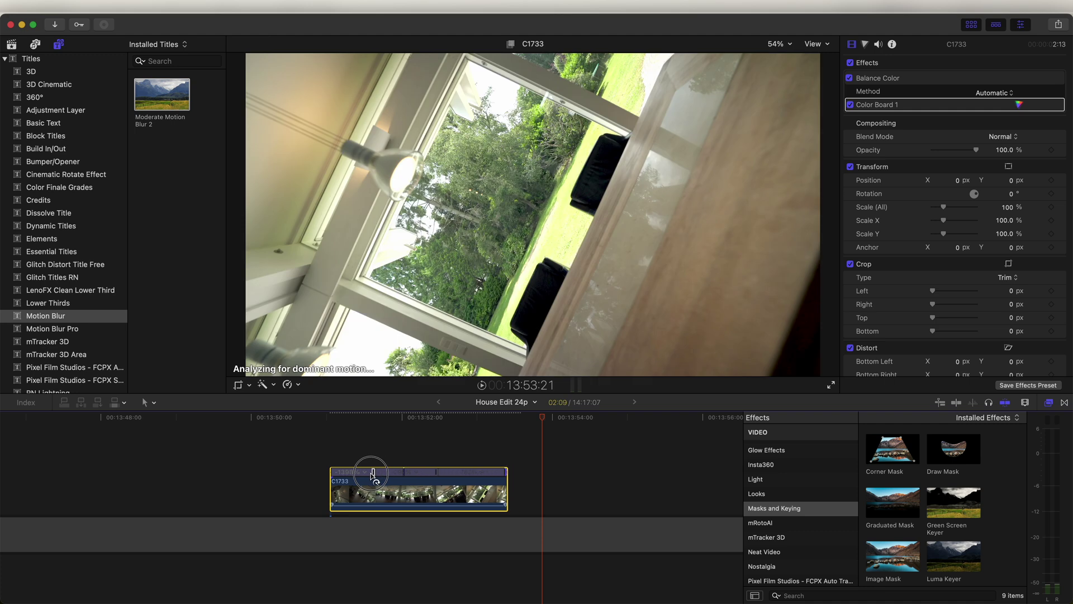
drag(450, 474, 434, 474)
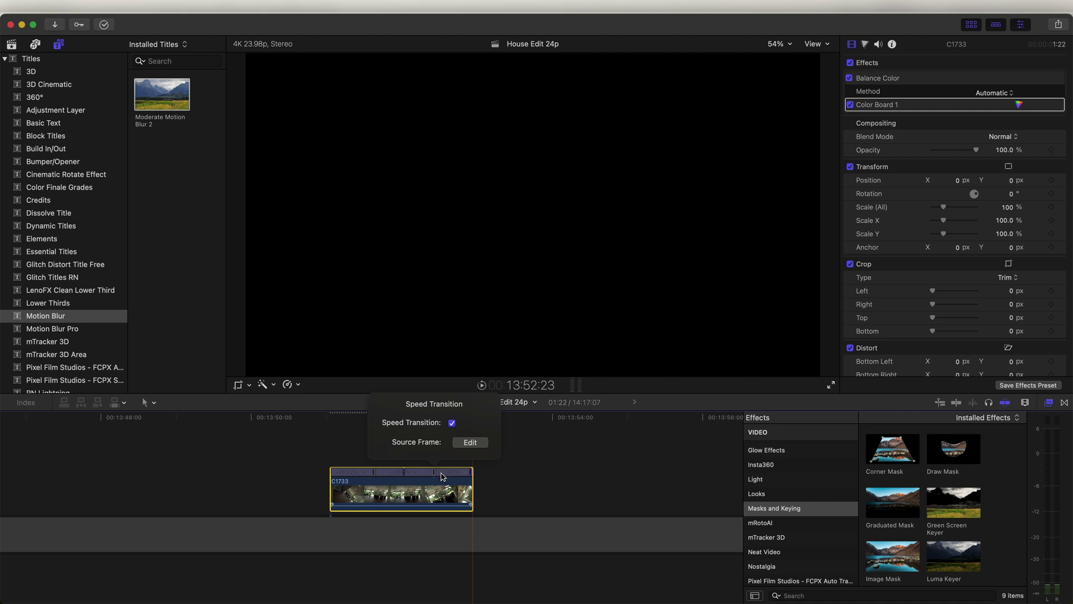
click(464, 443)
drag(438, 477, 410, 501)
key(super+equal)
key(super+equal)
drag(397, 423, 328, 410)
key(super+minus)
key(super+minus)
key(super+minus)
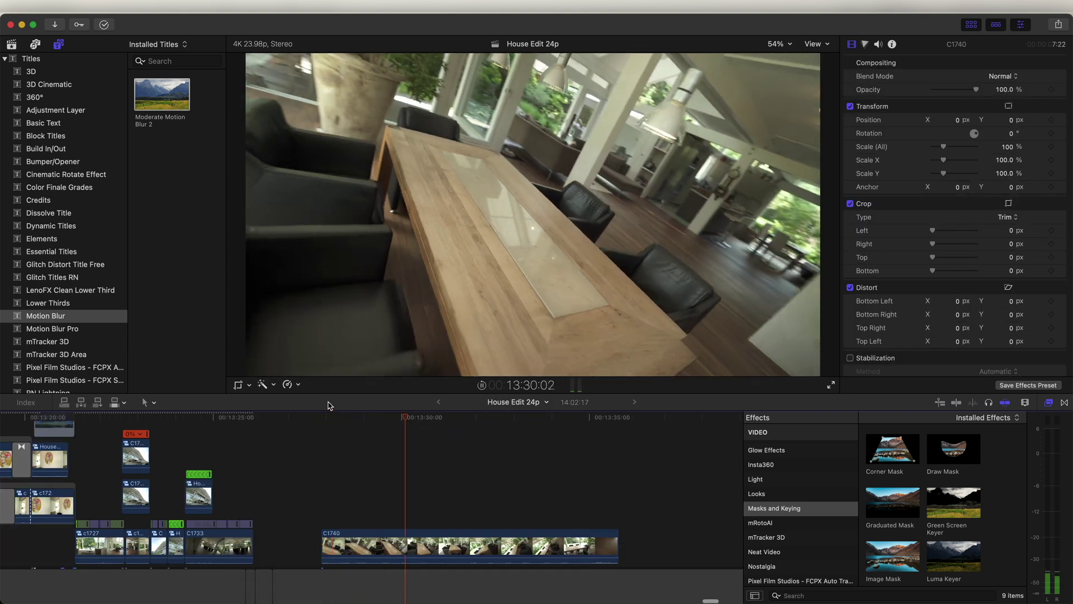
click(334, 417)
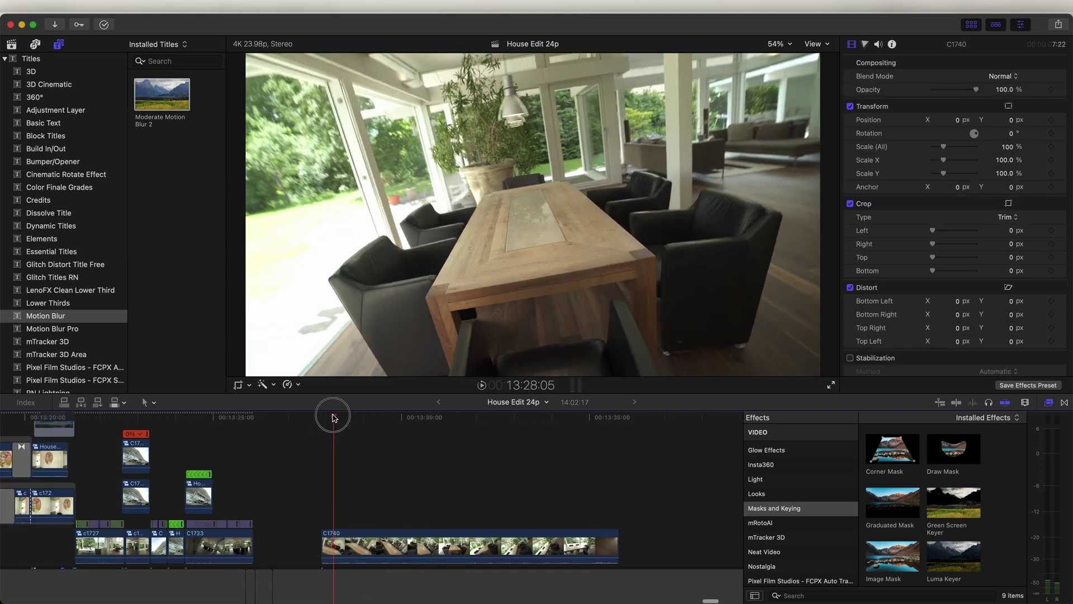
key(j)
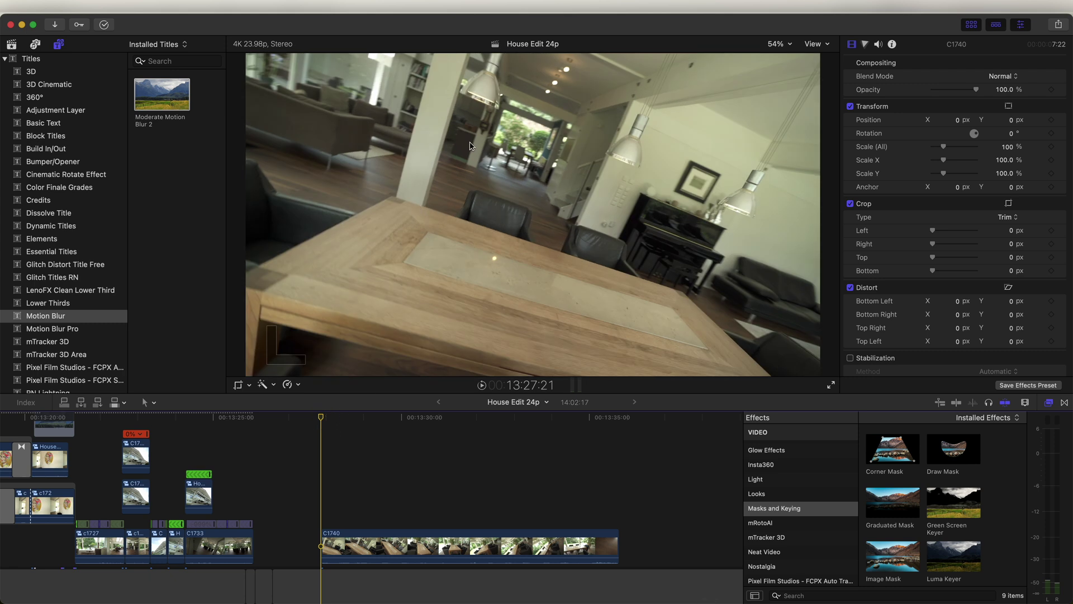
key(space)
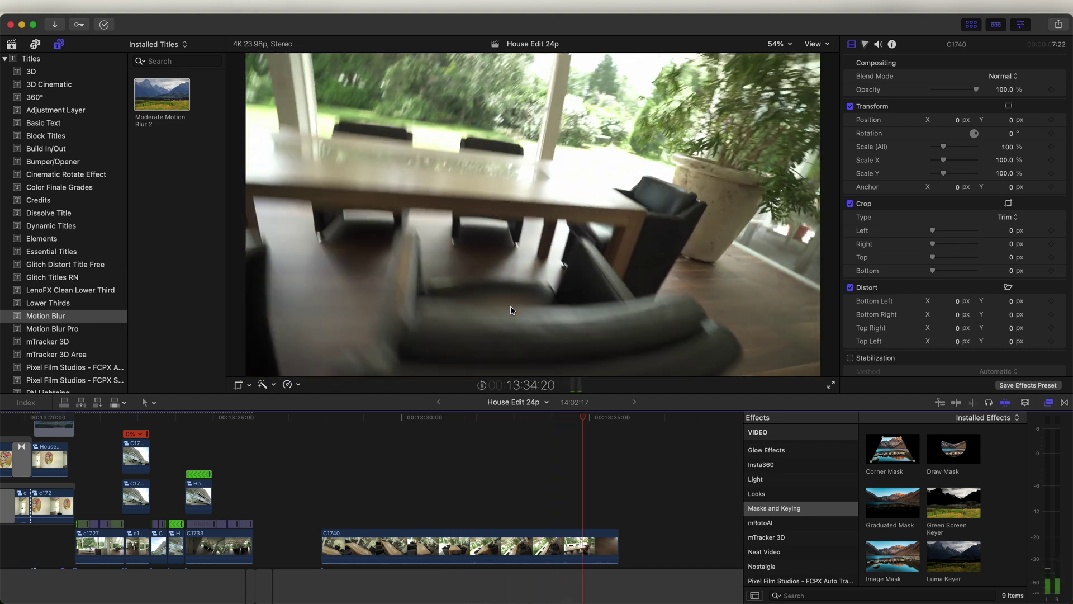
Mark two short ranges on clip C1740 and split each into its own speed section
click(395, 444)
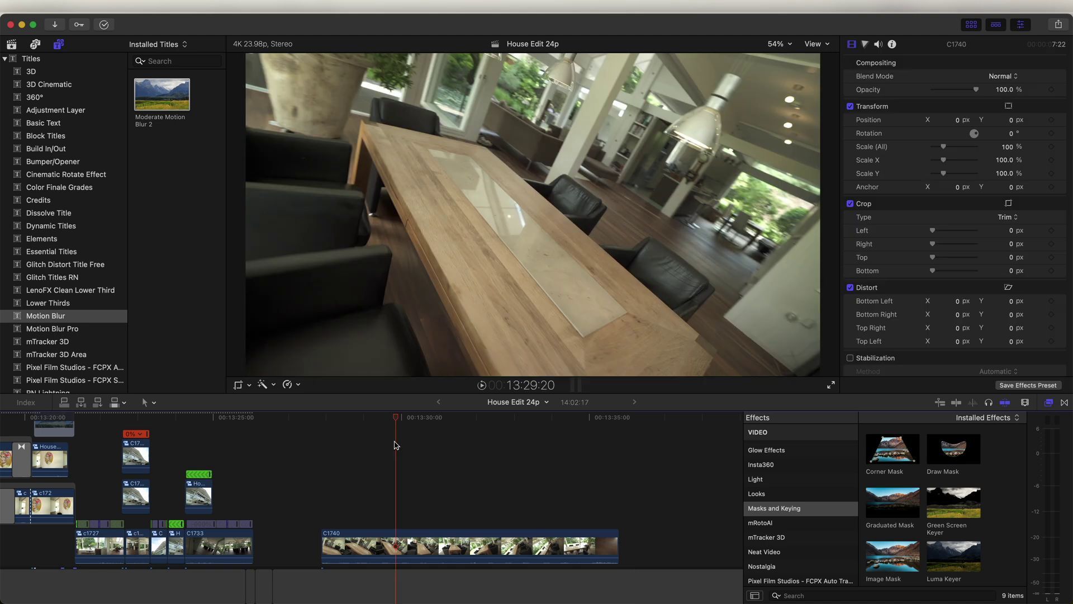
scroll(398, 549, down, 1)
click(398, 529)
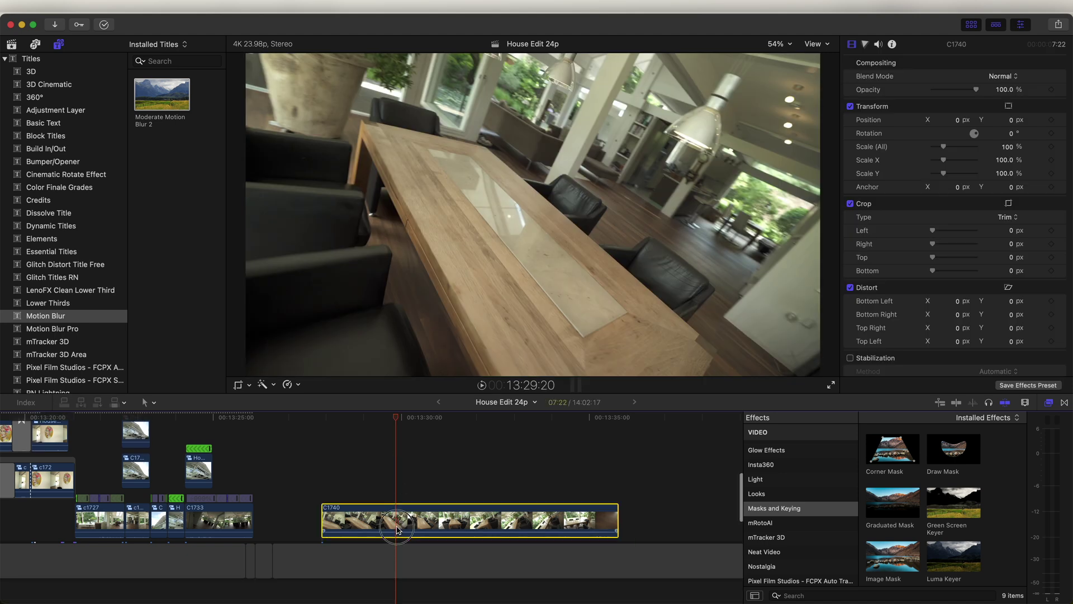
key(r)
drag(397, 522, 428, 523)
key(super+r)
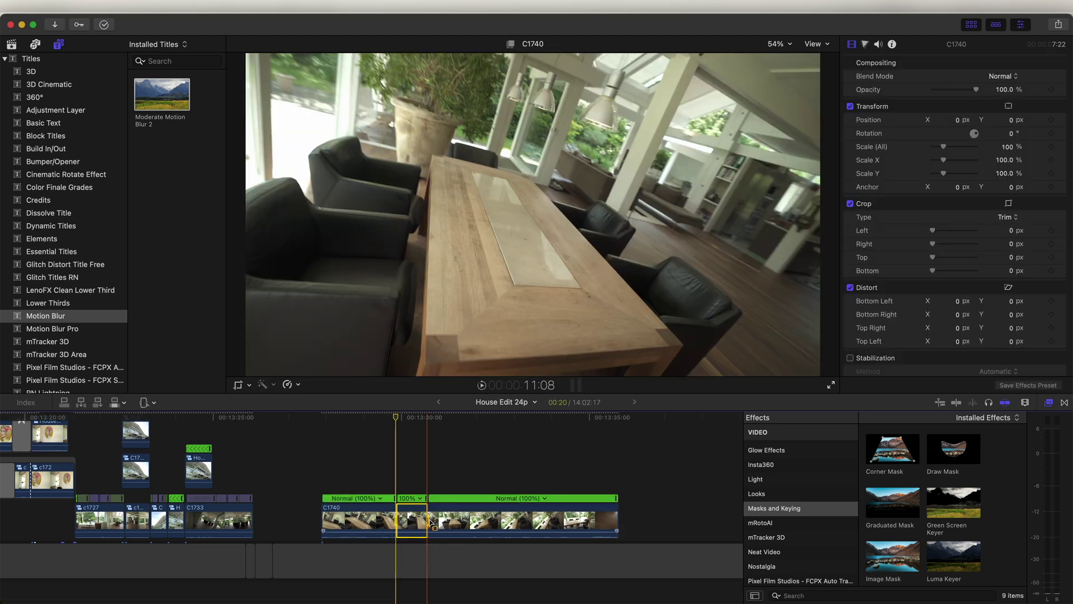
drag(519, 523, 553, 523)
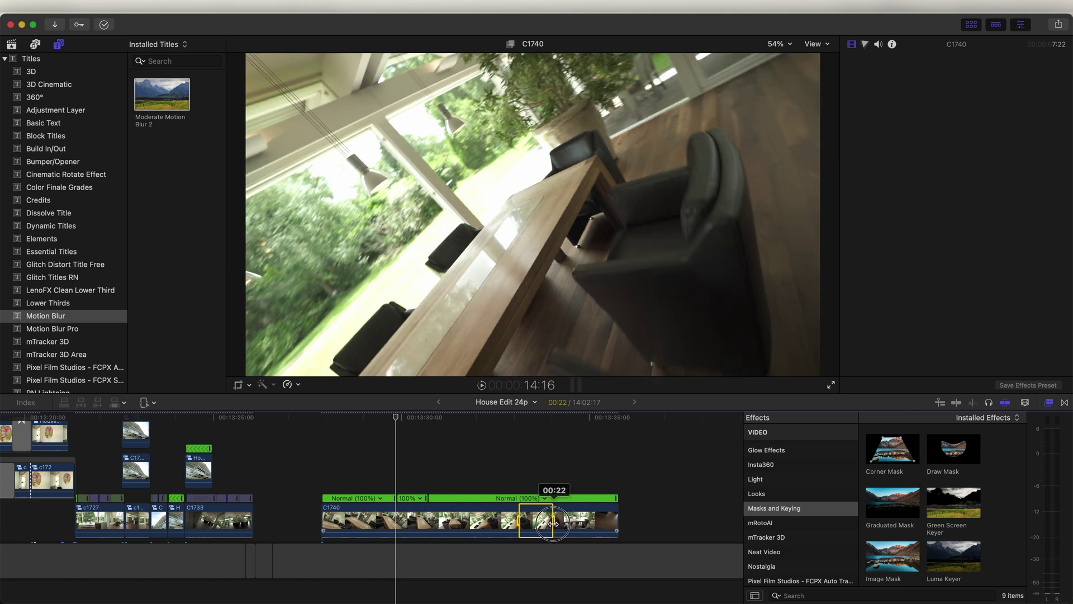
key(super+r)
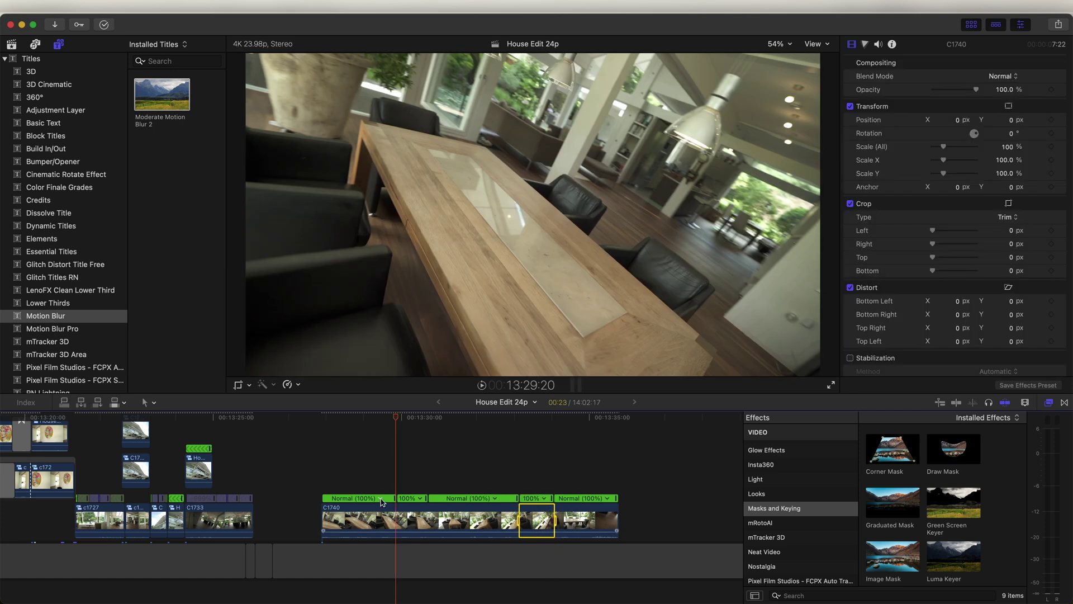
Set the three surrounding C1740 retime segments to Fast 8x
click(380, 498)
mouse_move(432, 538)
click(473, 558)
click(429, 498)
mouse_move(480, 534)
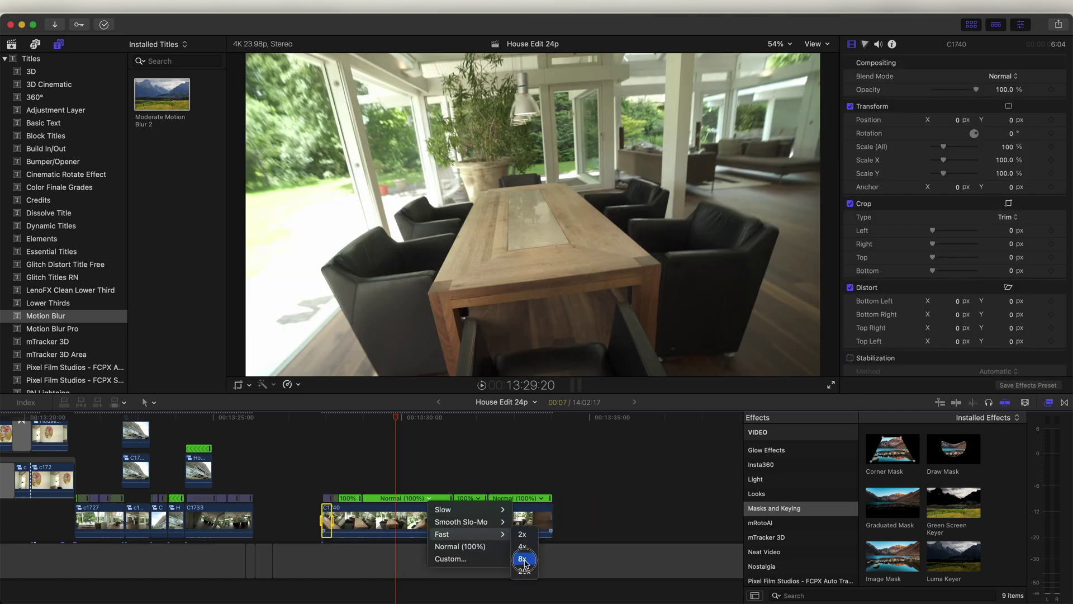
click(522, 558)
click(460, 498)
mouse_move(512, 534)
click(553, 558)
key(super+equal)
key(super+equal)
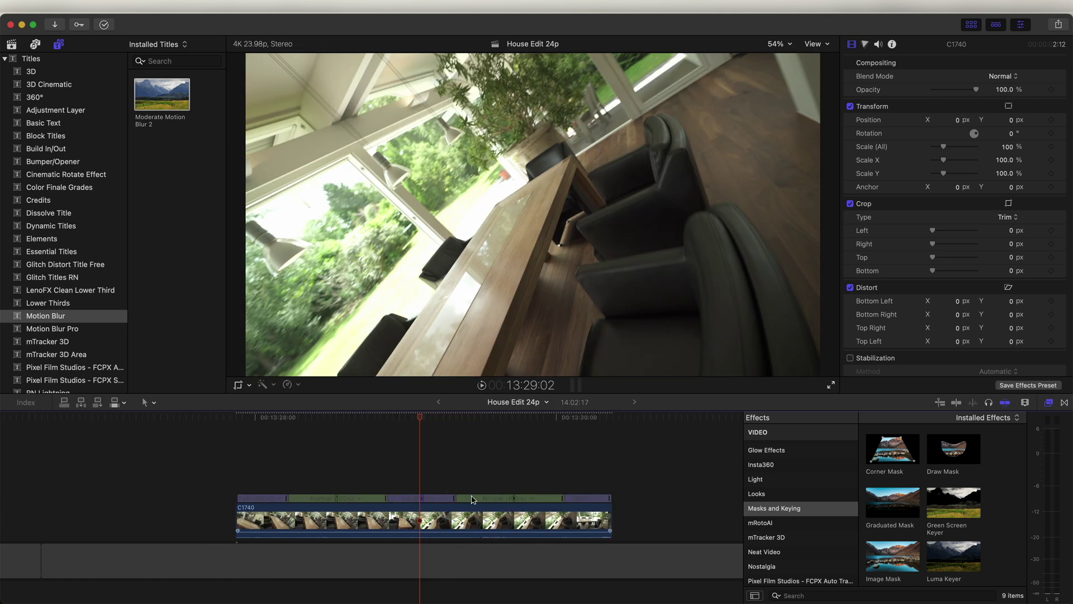
Enable Stabilization on C1740 and set its retime Video Quality to Better (Optical Flow)
scroll(950, 224, down, 4)
click(850, 267)
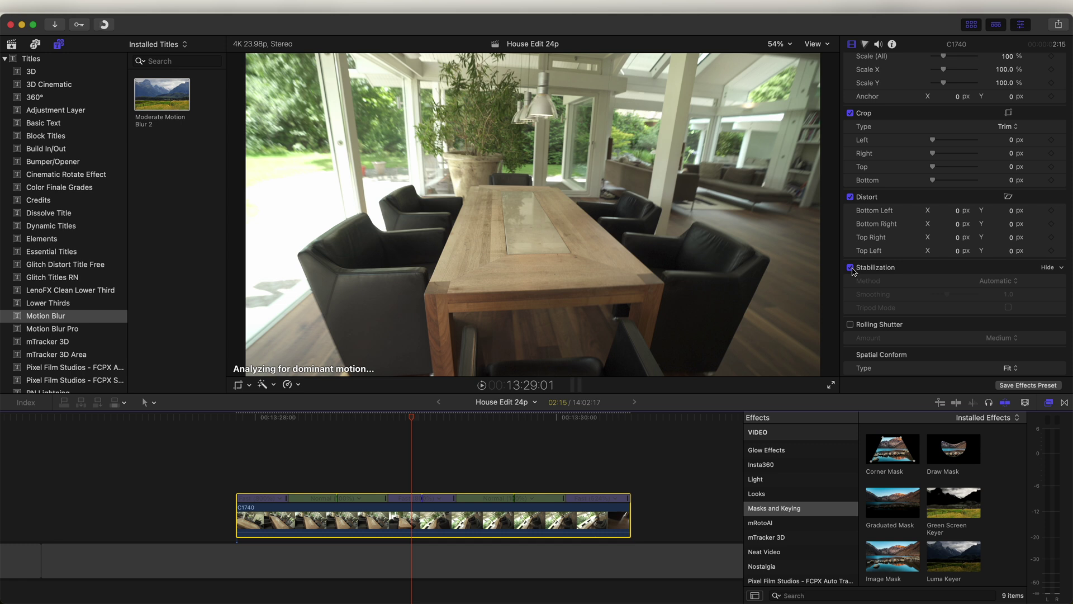
click(374, 523)
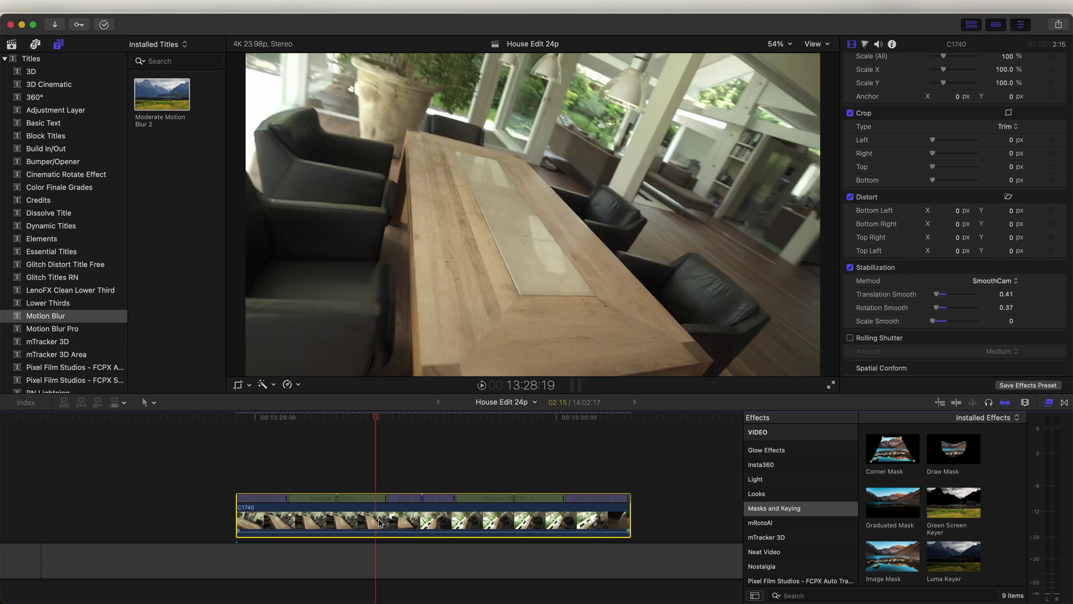
click(291, 384)
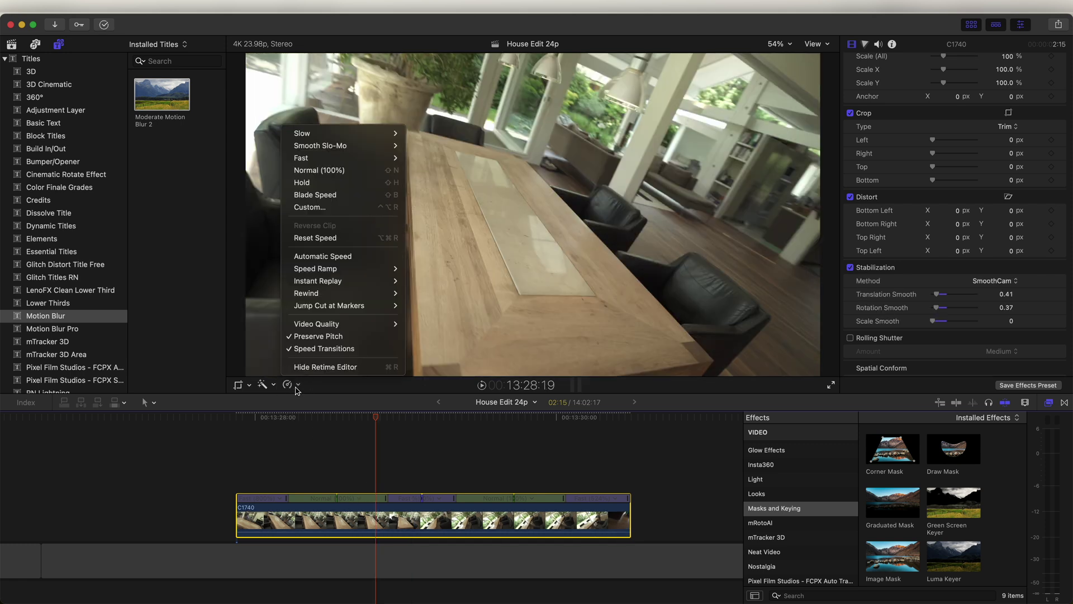
mouse_move(336, 325)
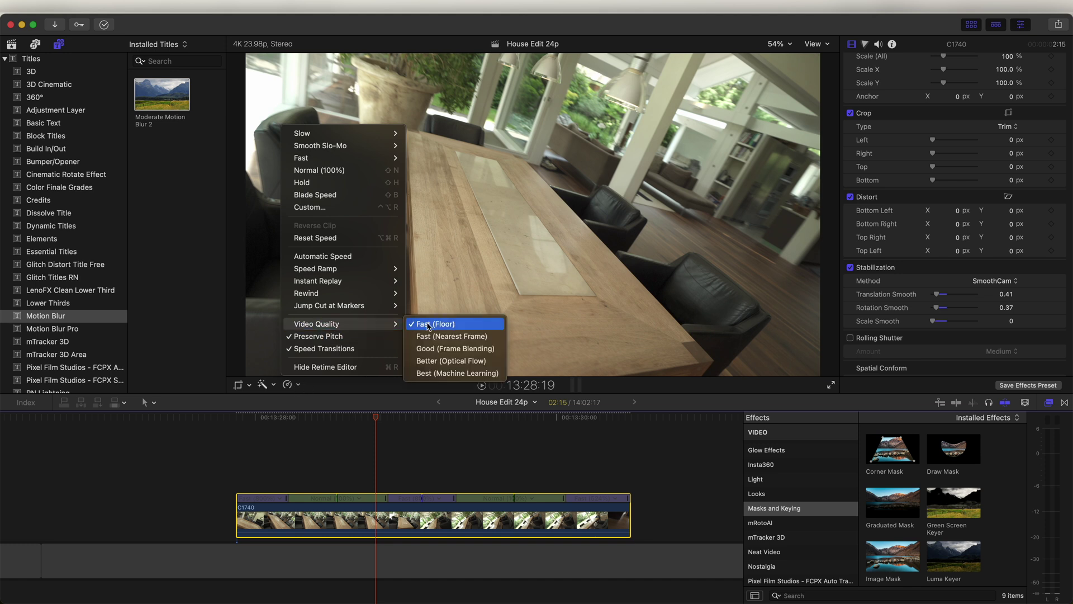
click(458, 362)
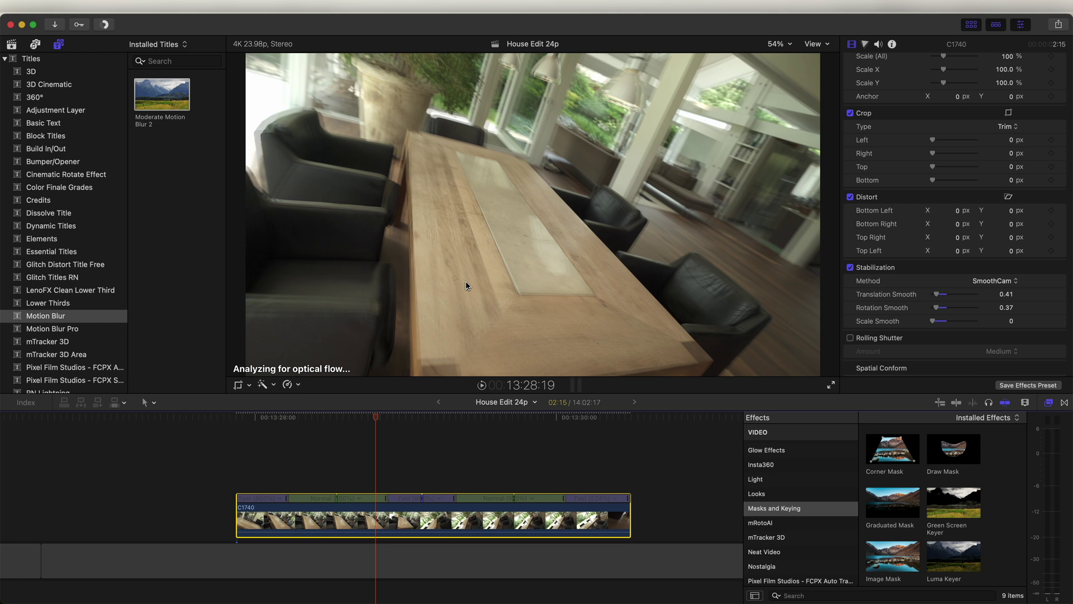
key(slash)
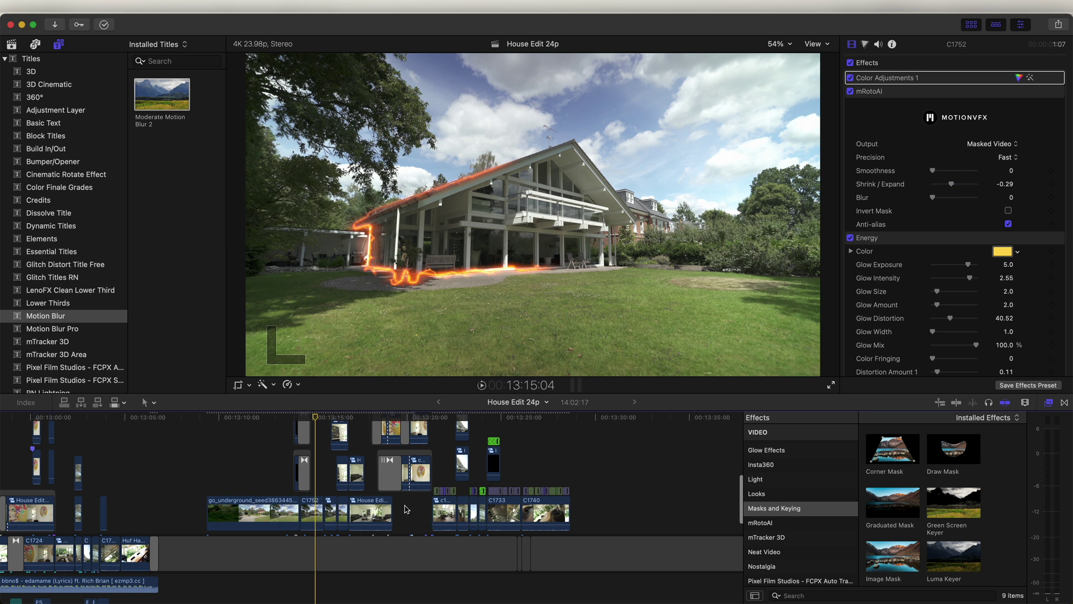
Drag an Adjustment Layer title from the Titles browser above the clips and extend it to 20:16
click(56, 111)
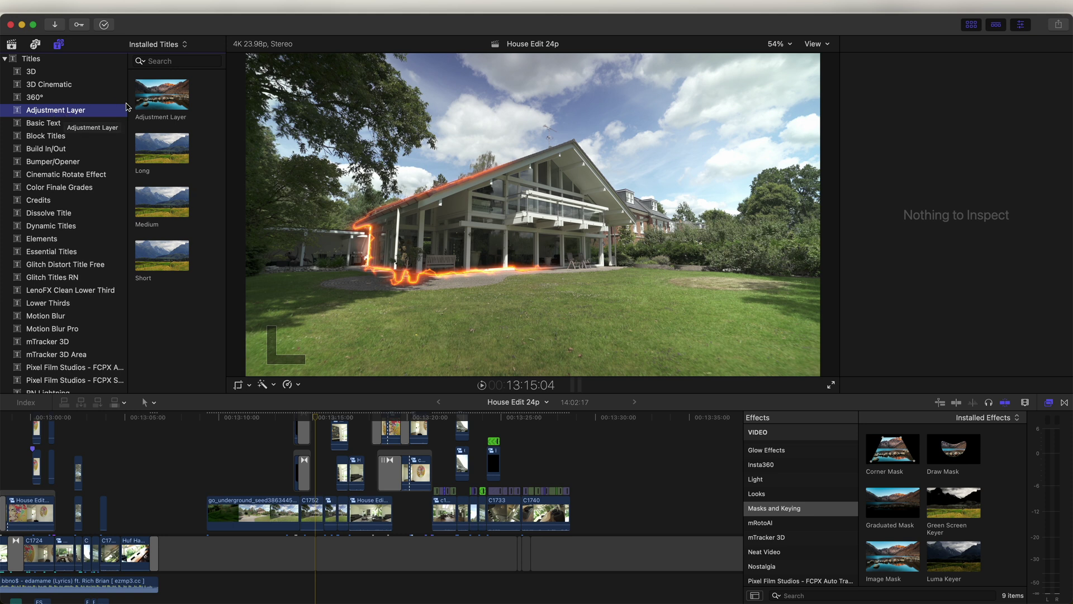
scroll(272, 472, up, 4)
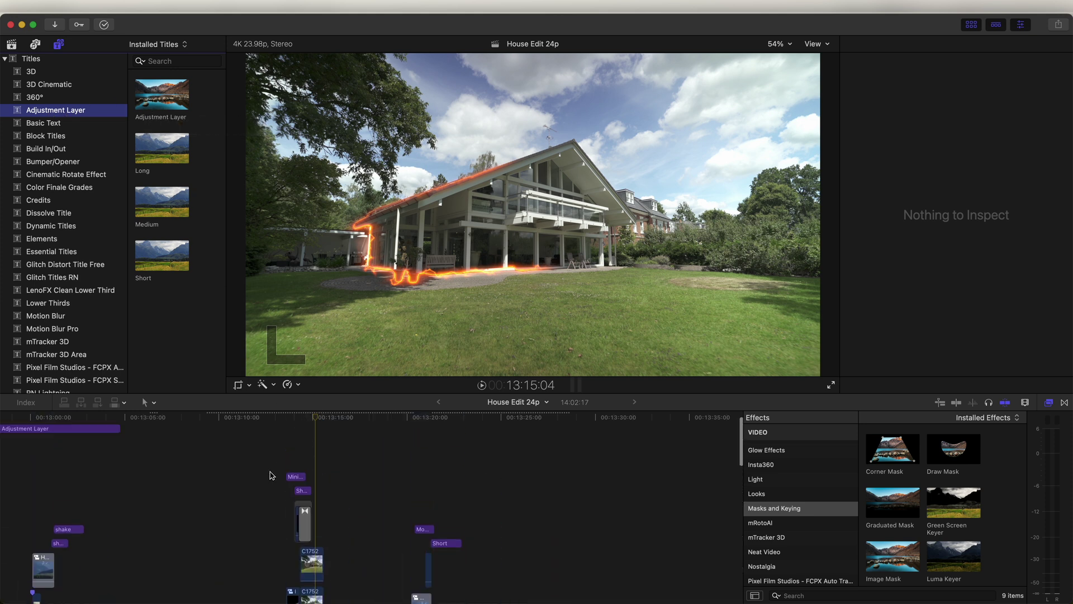
scroll(270, 475, up, 2)
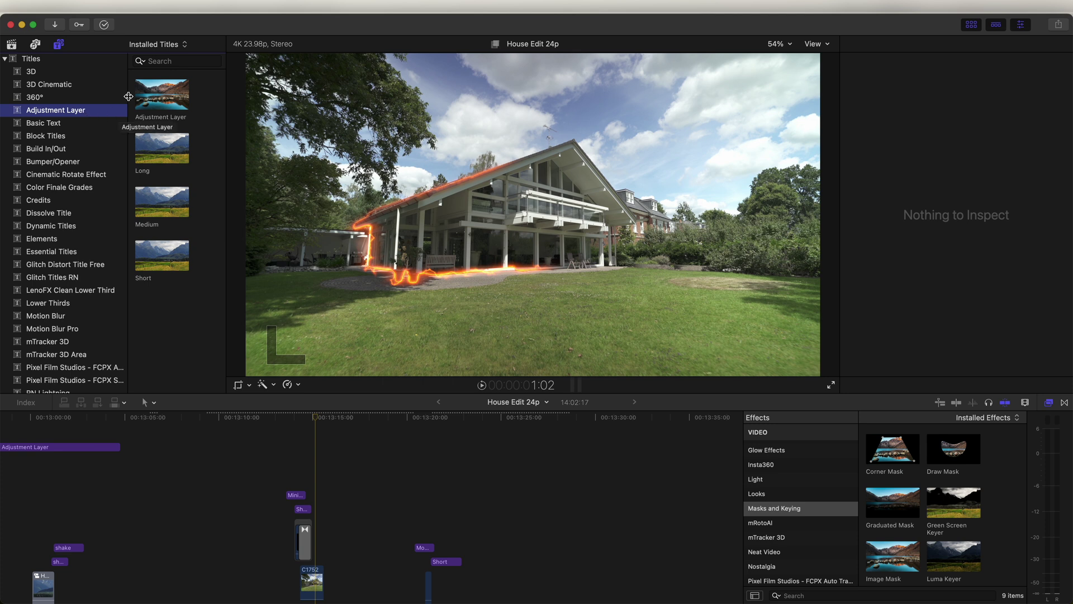
drag(143, 103, 204, 484)
drag(393, 481, 594, 480)
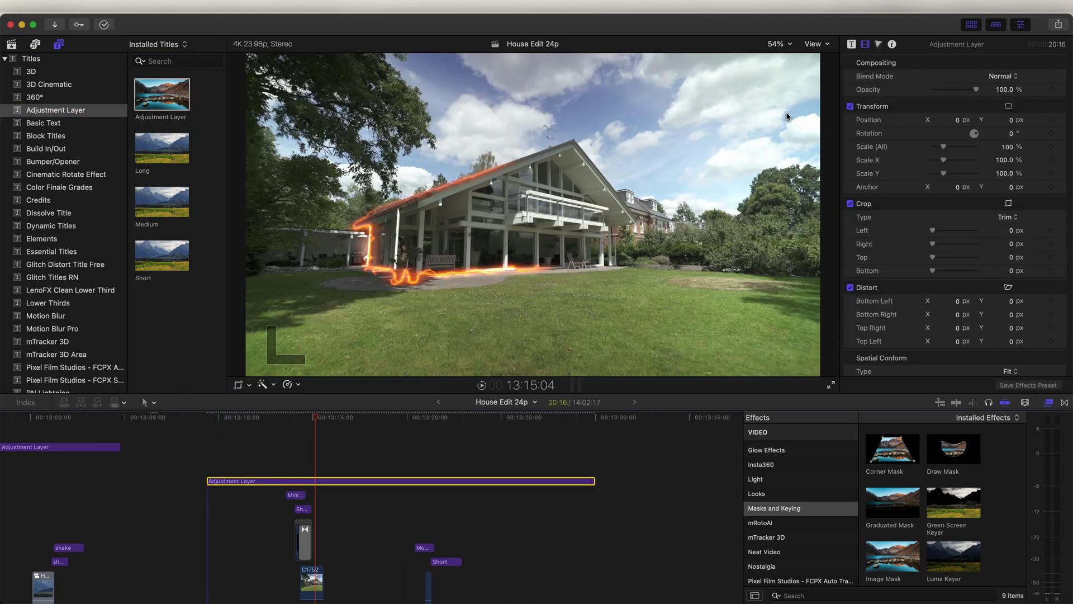
Set LUT 1 to DJI Mavic 3 D-Log to Rec.709 V1 with Mix about 43%
click(851, 45)
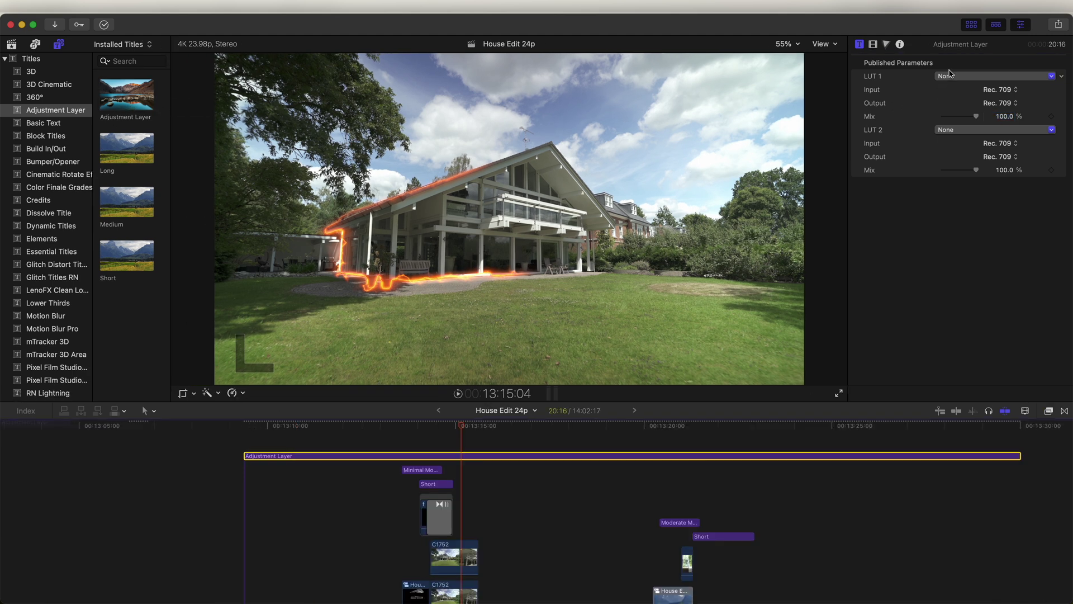
click(949, 76)
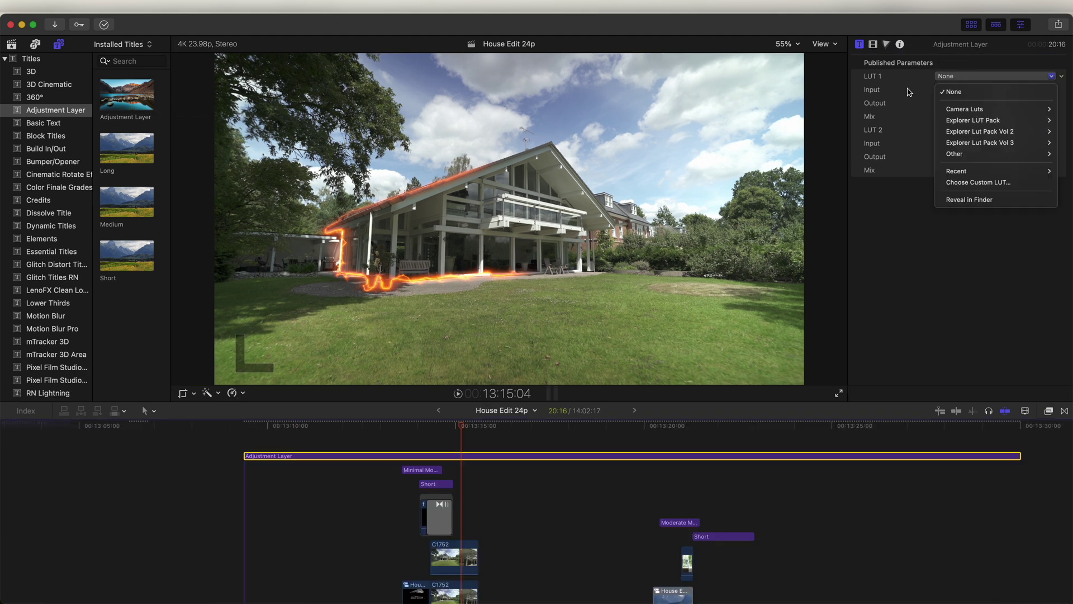
mouse_move(962, 111)
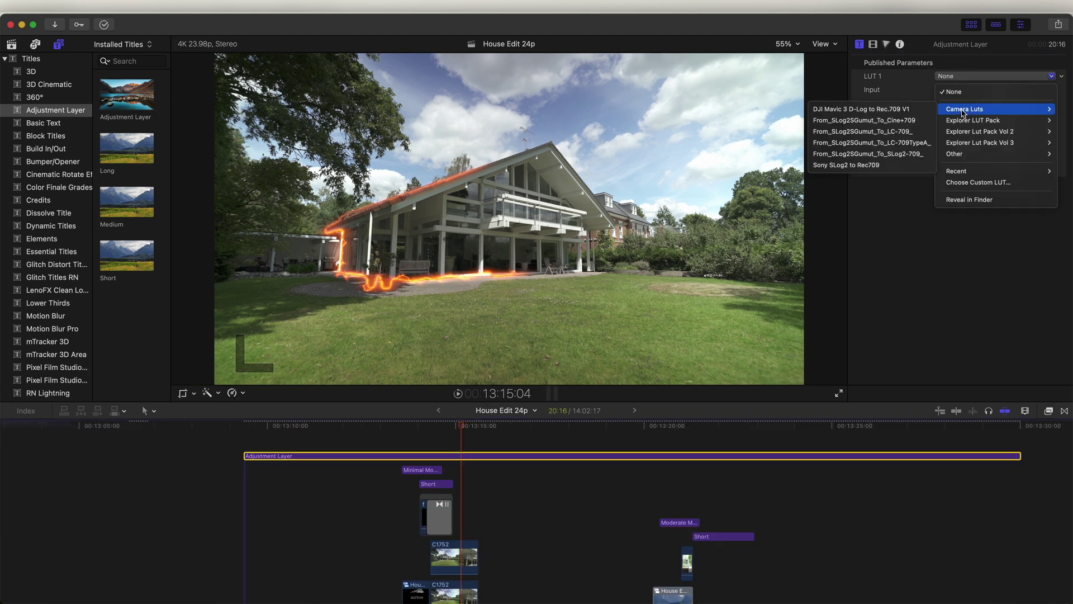
click(860, 109)
mouse_move(973, 118)
mouse_down()
mouse_move(950, 120)
mouse_move(962, 121)
mouse_up()
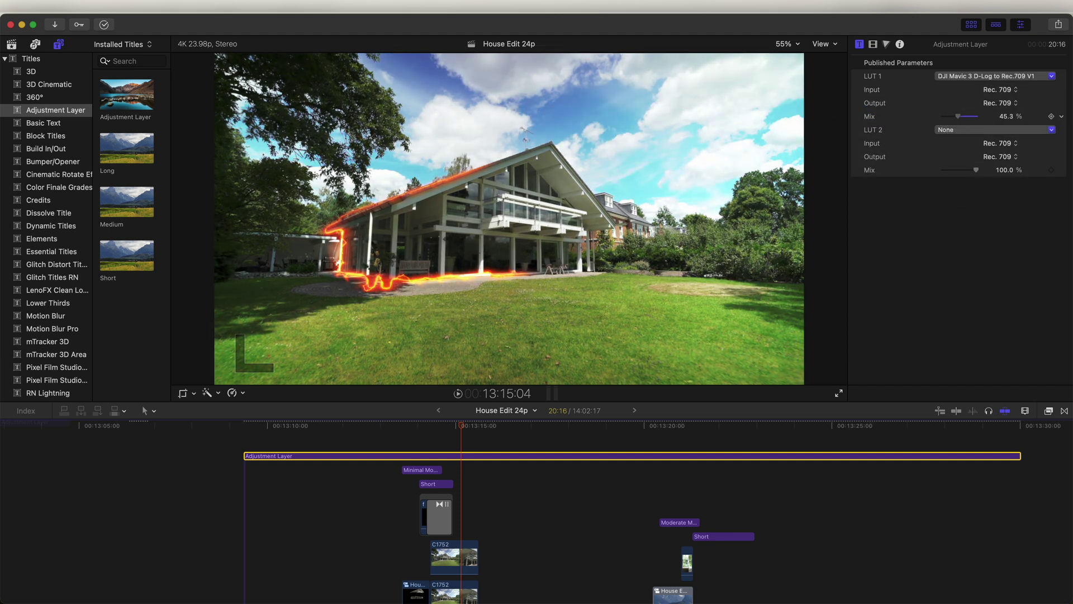
Set LUT 2 to Orange dolphin with Mix about 18%
click(959, 131)
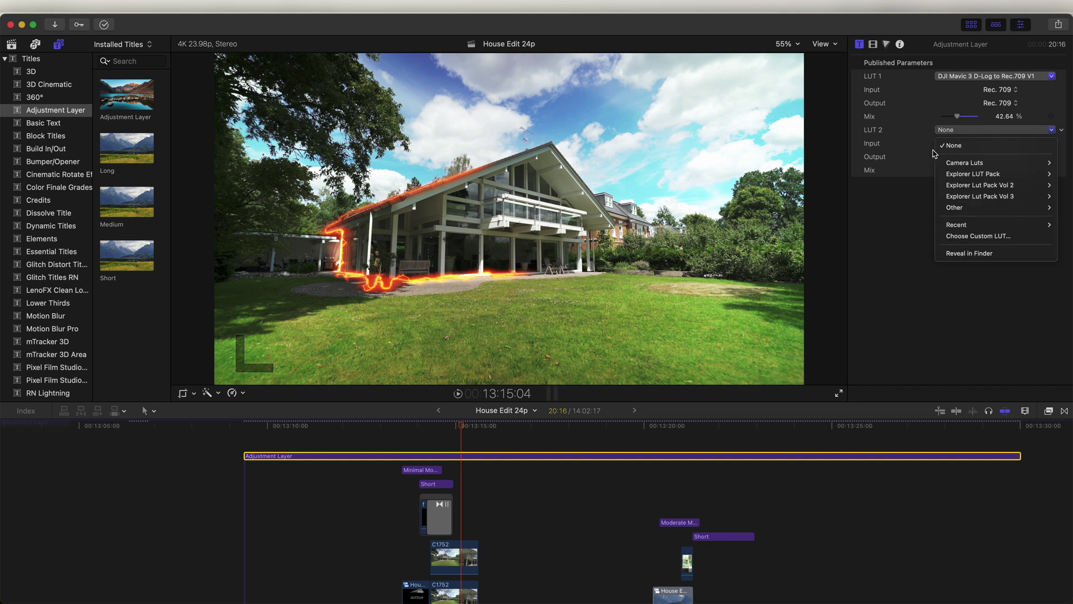
mouse_move(975, 174)
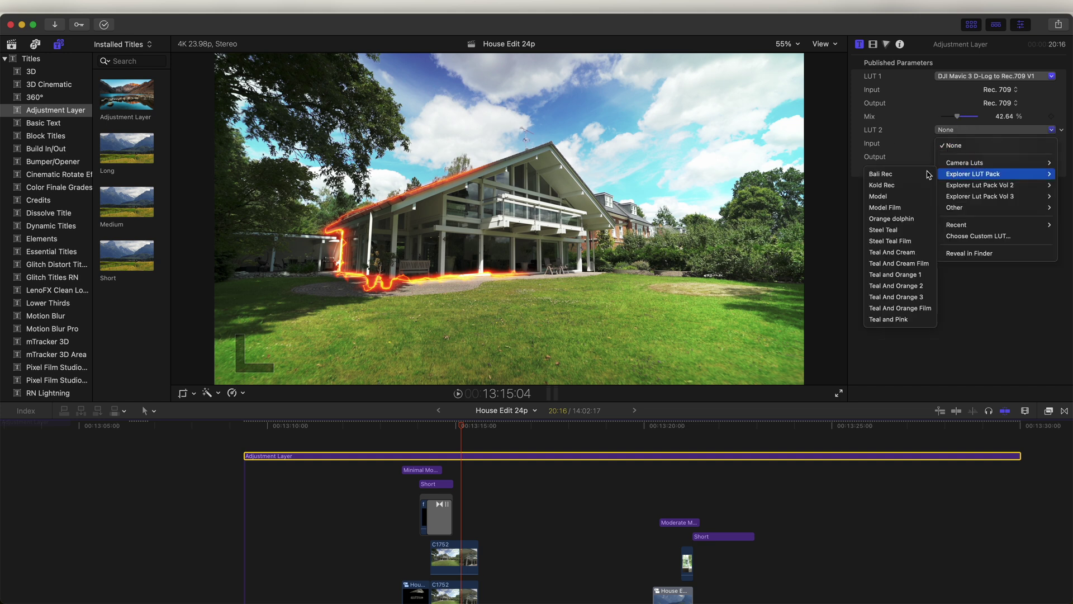
click(901, 216)
drag(959, 170, 948, 173)
Apply Cinematic Glow, RN Sharpen and REVisionEffects RSMB effects to the Adjustment Layer
key(super+5)
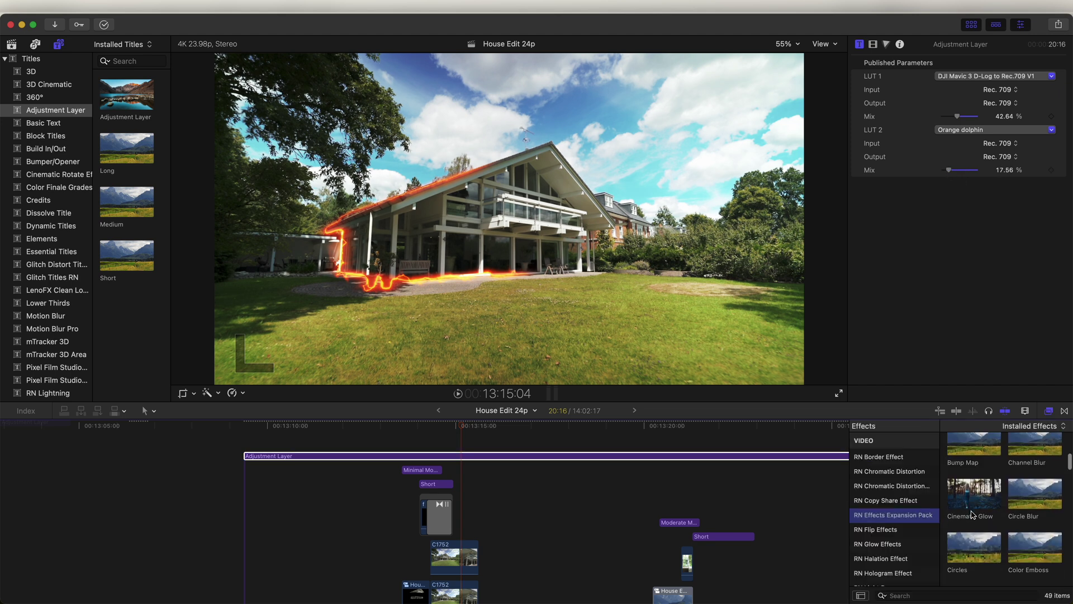
drag(972, 504, 513, 459)
click(872, 44)
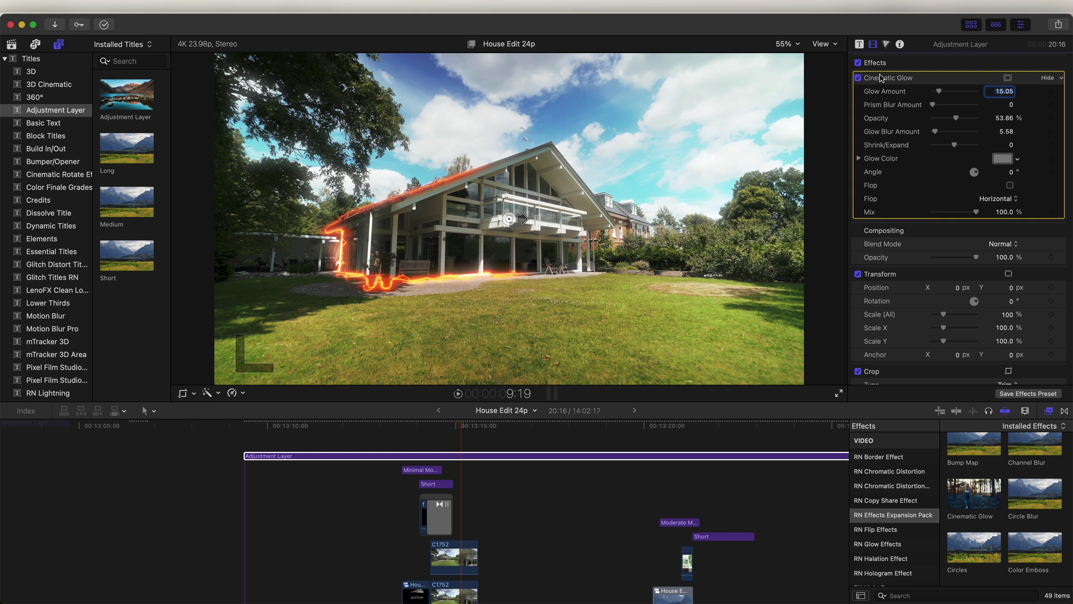
scroll(894, 503, down, 5)
click(871, 536)
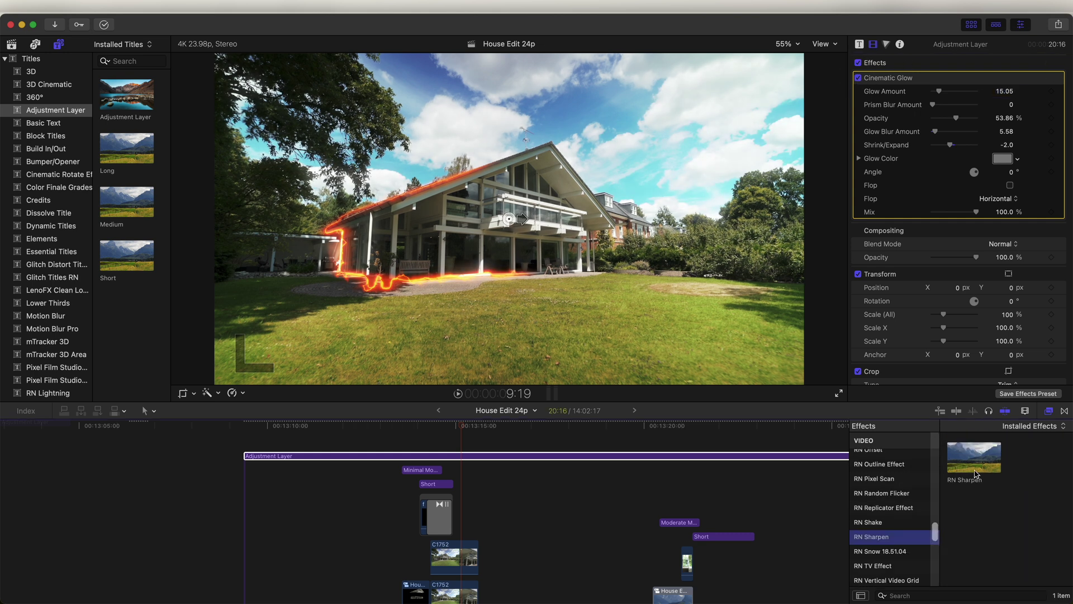
drag(973, 457, 458, 455)
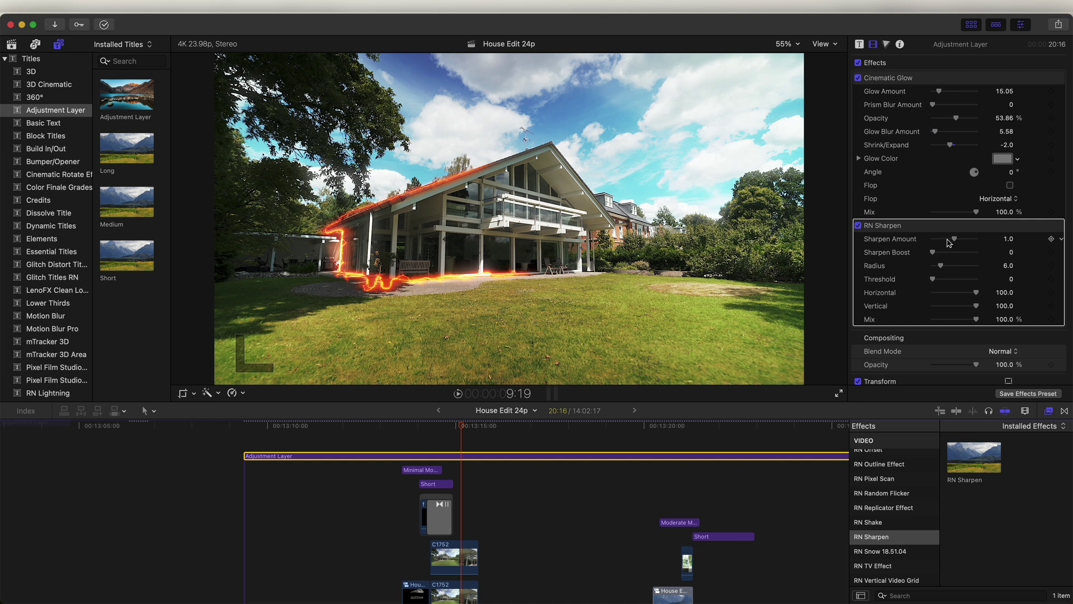
scroll(889, 514, up, 5)
click(876, 531)
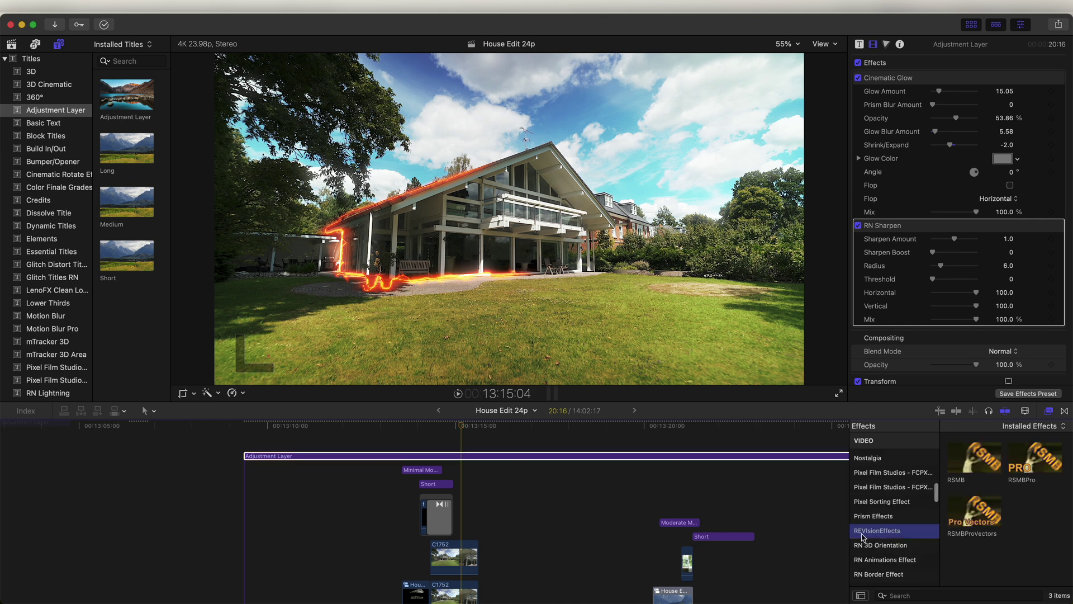
drag(964, 464, 539, 455)
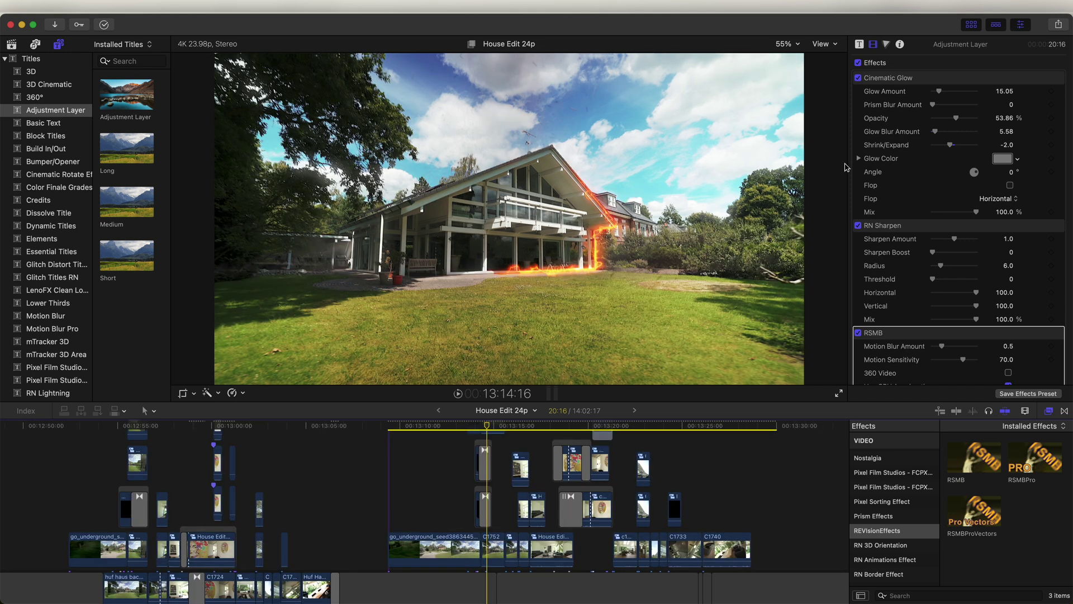
Select clip C1752 in the zoomed-in timeline and bring up its Color Board Exposure controls
click(449, 546)
key(super+equal)
key(super+equal)
click(490, 513)
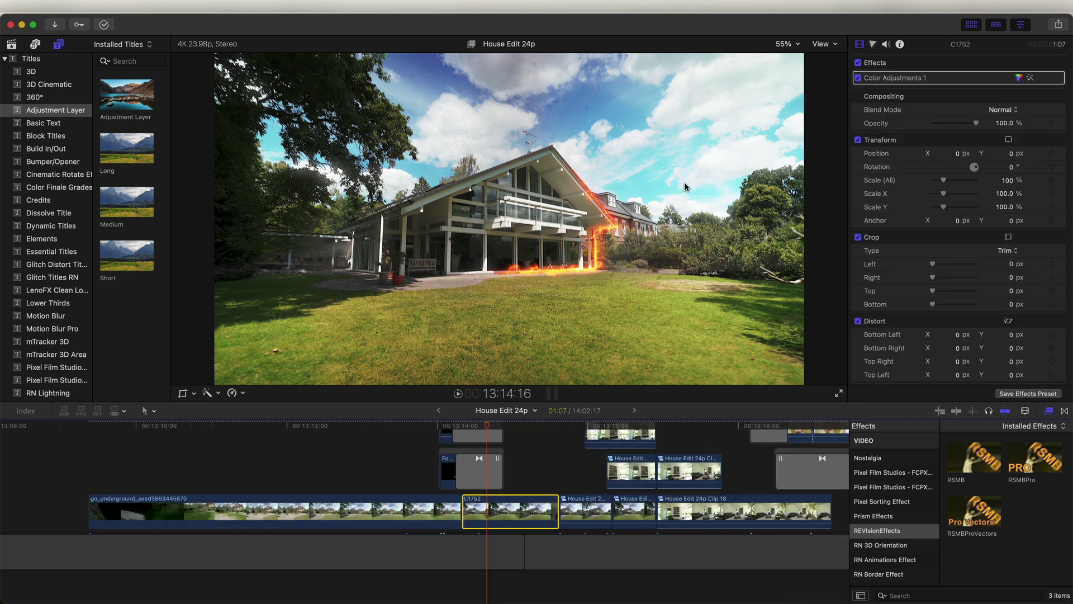
click(873, 44)
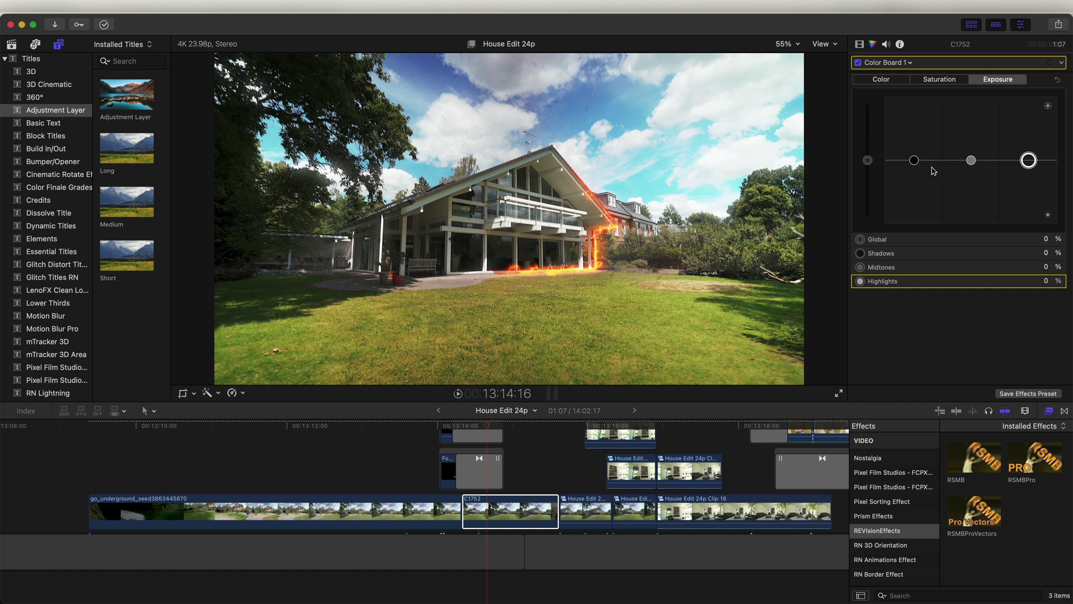
Show the video scopes as a widened Histogram beside the viewer
key(super+7)
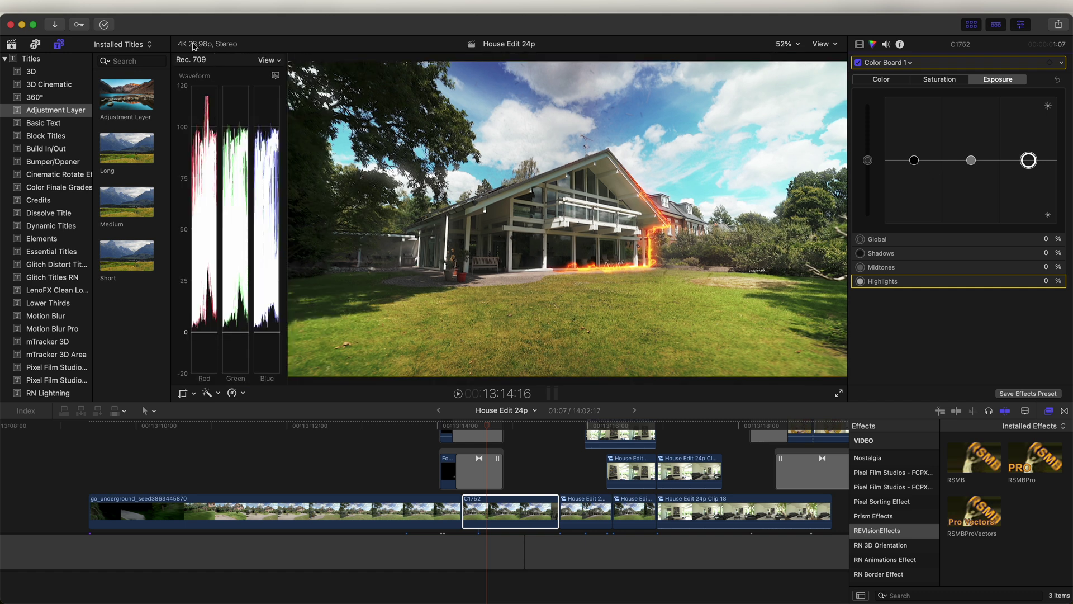
click(275, 77)
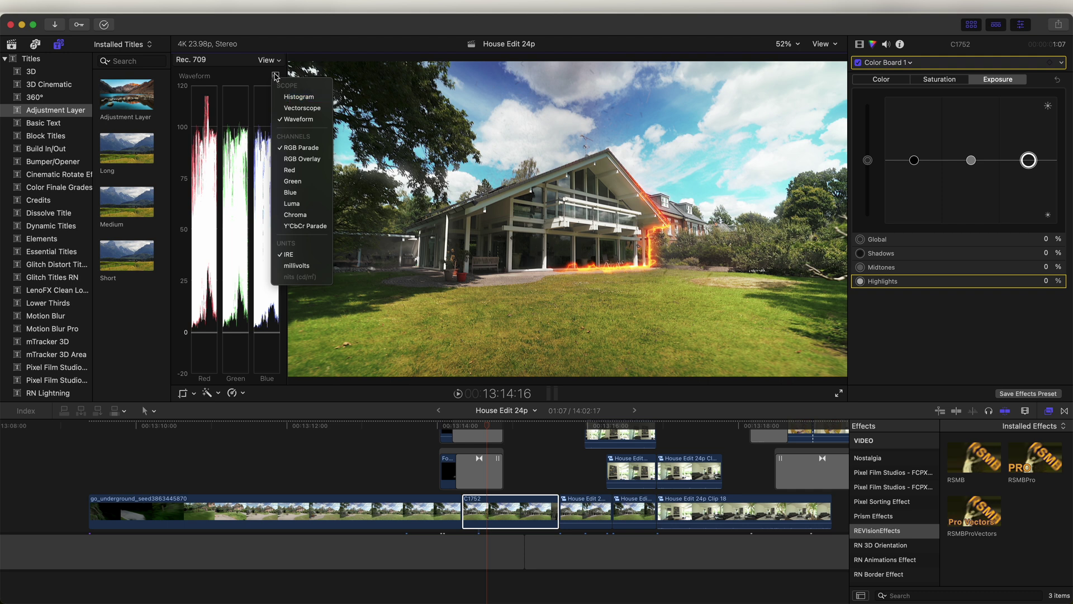
click(299, 98)
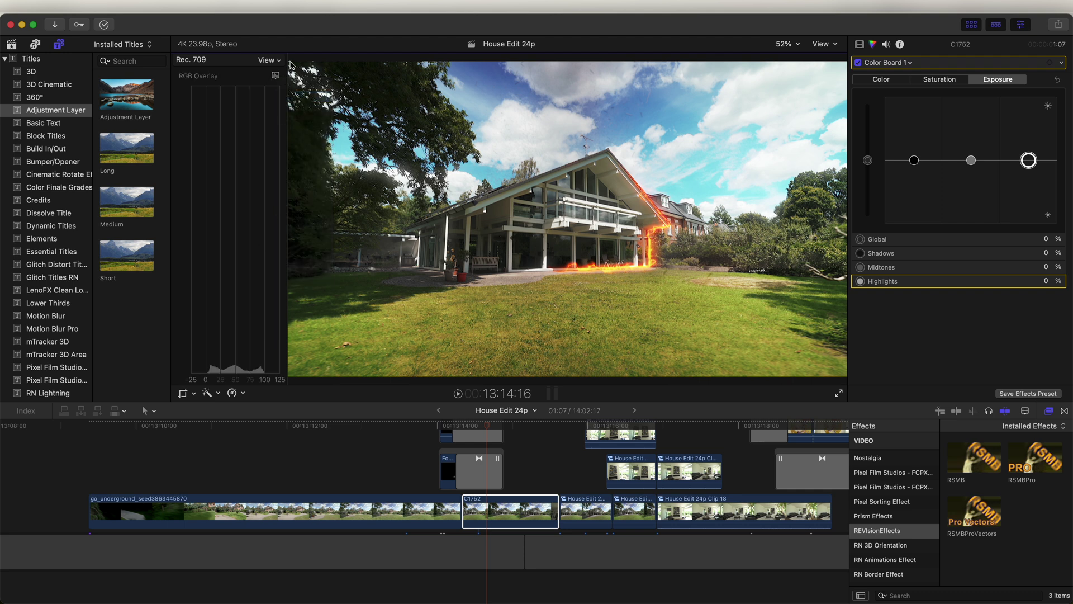
drag(288, 61, 306, 64)
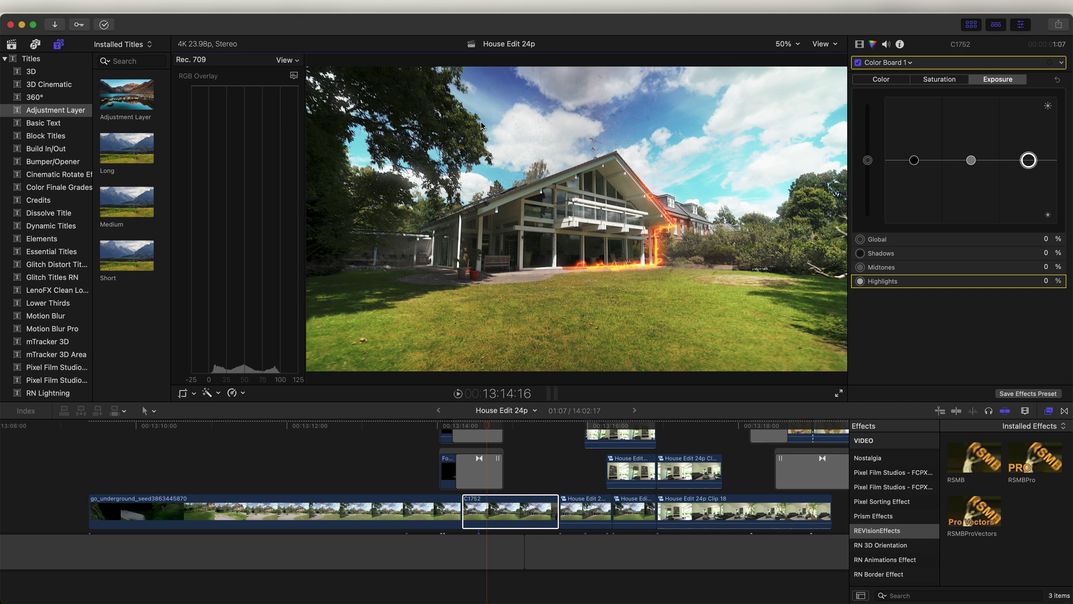
Raise the Highlights exposure to about 18% and darken the shadows slightly
drag(1028, 161, 1028, 96)
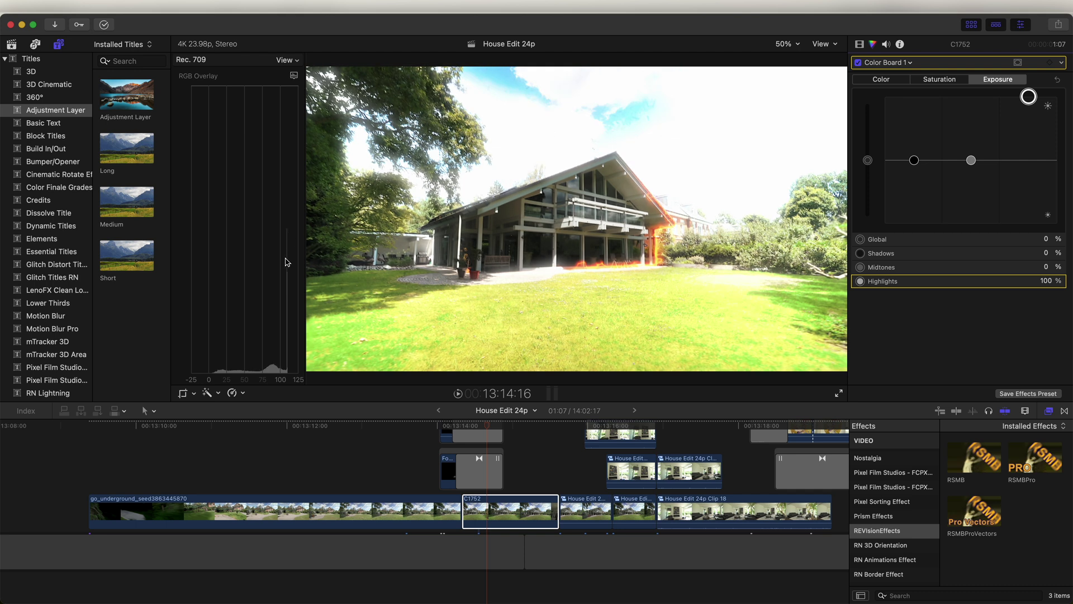
drag(1029, 96, 1028, 149)
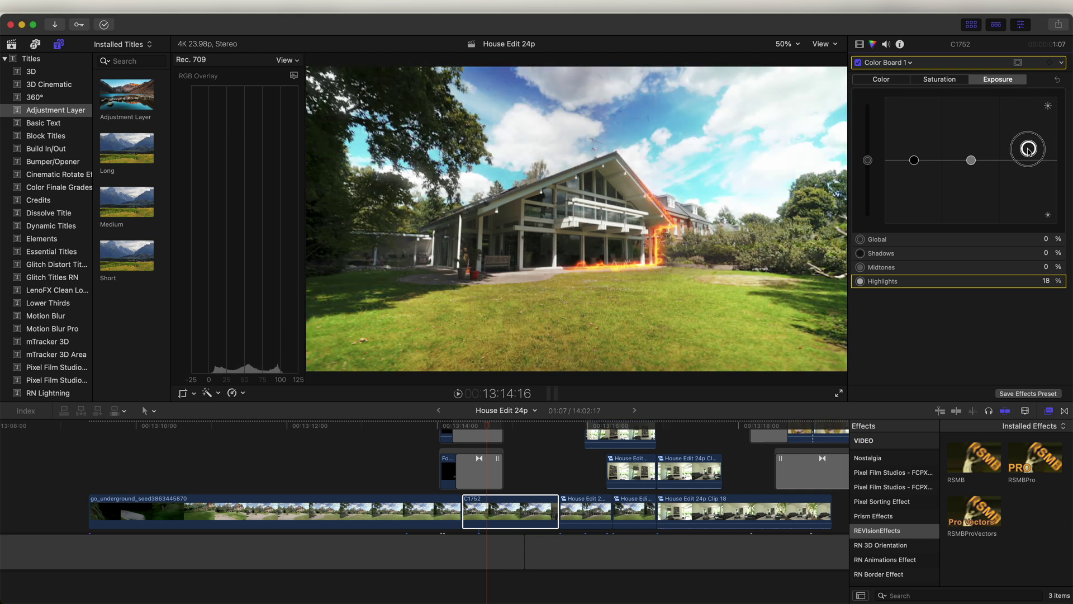
drag(914, 160, 917, 185)
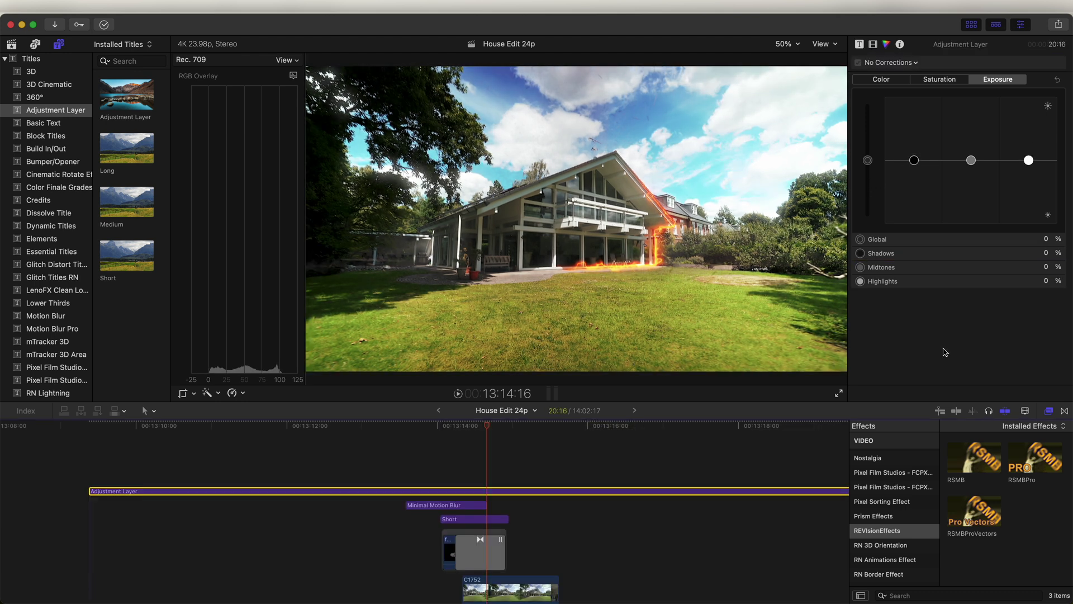